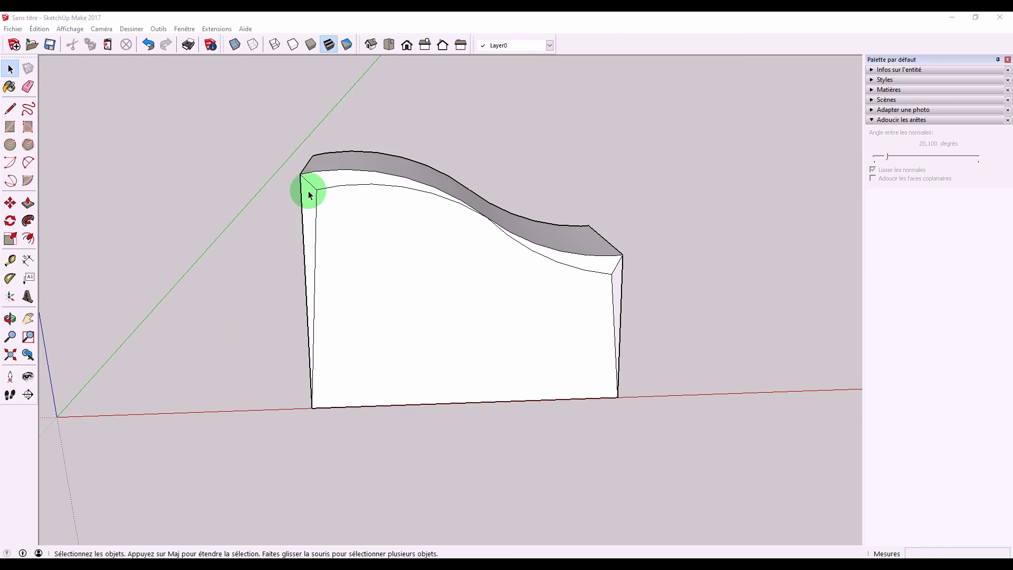
Inspect the wavy block, erase the entire model, and view the empty scene.
mouse_move(308, 232)
middle_mouse_down()
mouse_move(382, 345)
mouse_move(358, 261)
middle_mouse_up()
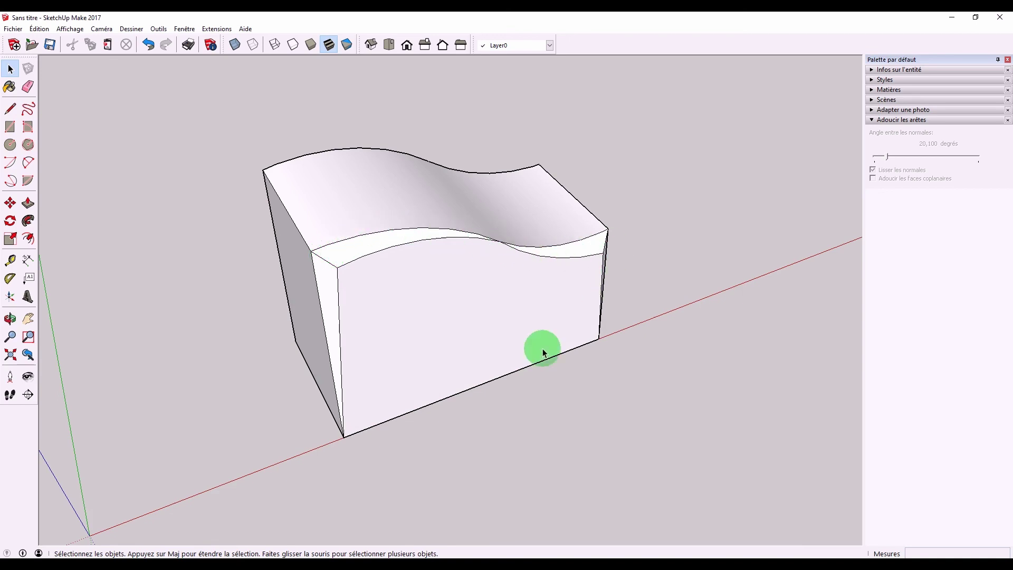
middle_click_drag(544, 351, 410, 343)
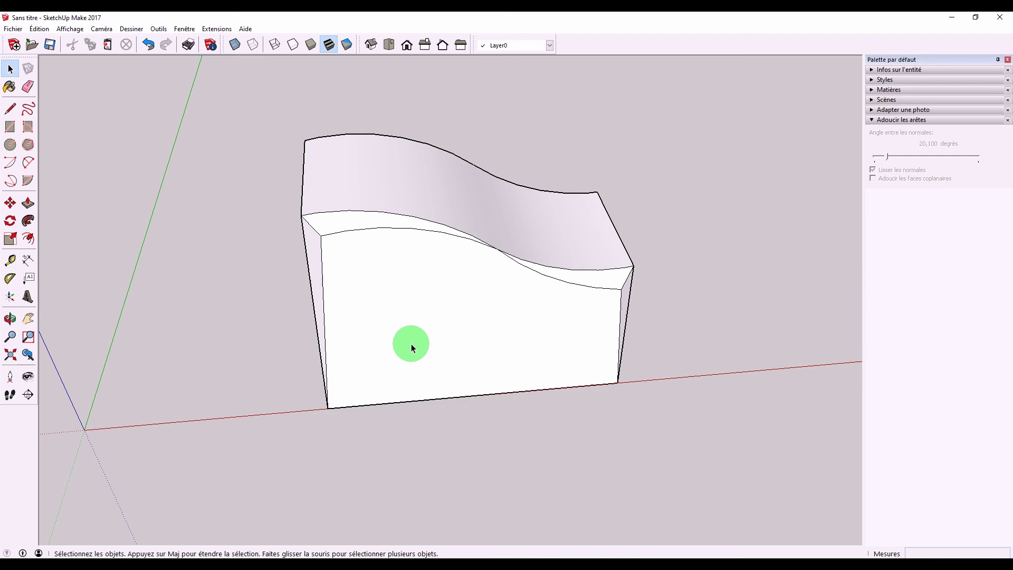
key("ctrl+a")
key("Delete")
middle_click_drag(405, 343, 516, 284)
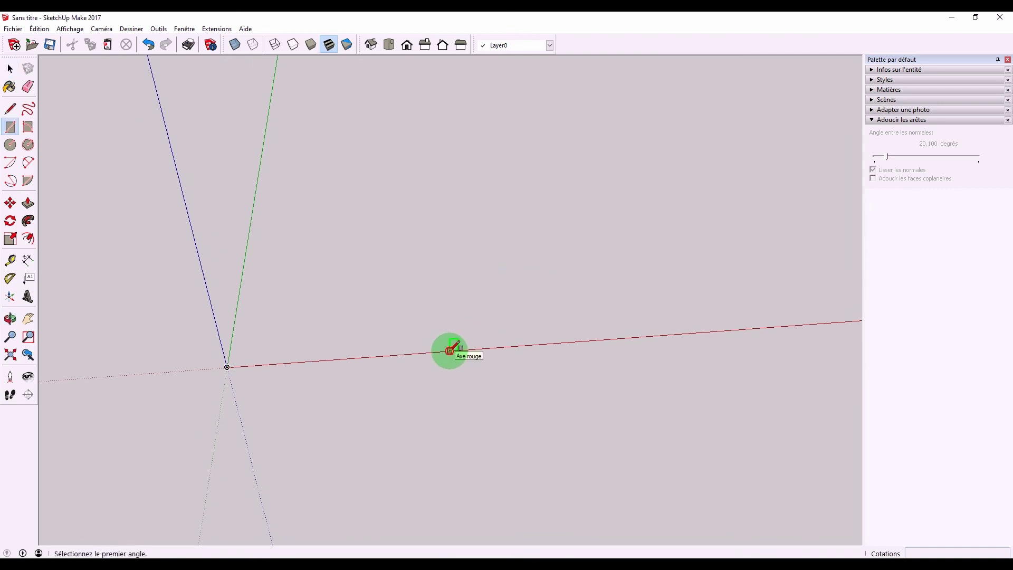
Draw an upright rectangular face on the red axis.
left_click(450, 350)
left_click(623, 220)
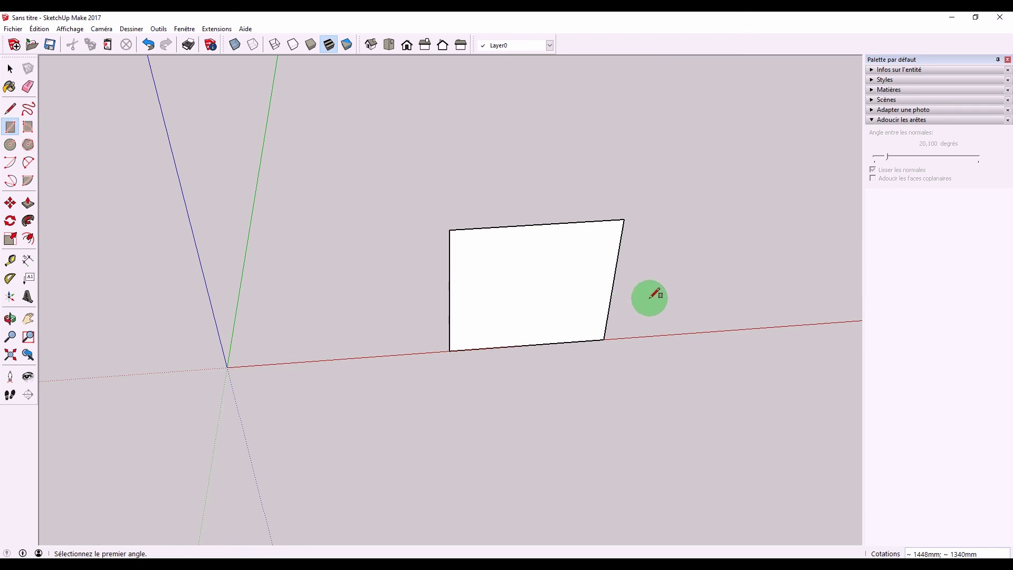
mouse_move(556, 337)
middle_mouse_down()
mouse_move(486, 262)
mouse_move(603, 210)
mouse_move(464, 275)
mouse_move(465, 319)
mouse_move(441, 283)
middle_mouse_up()
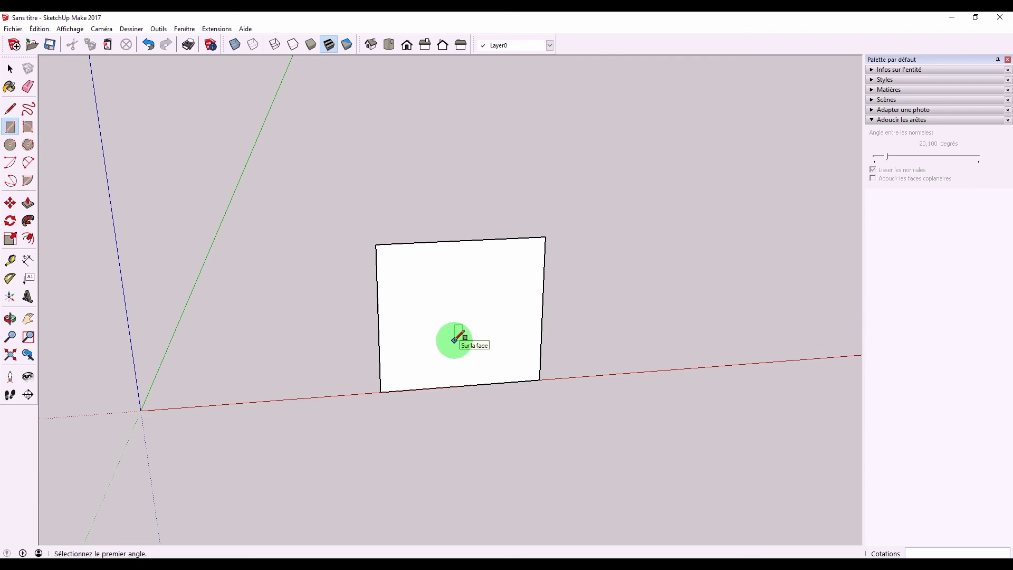
Turn the rectangle face into its own group.
key("space")
left_click(451, 306)
right_click(451, 307)
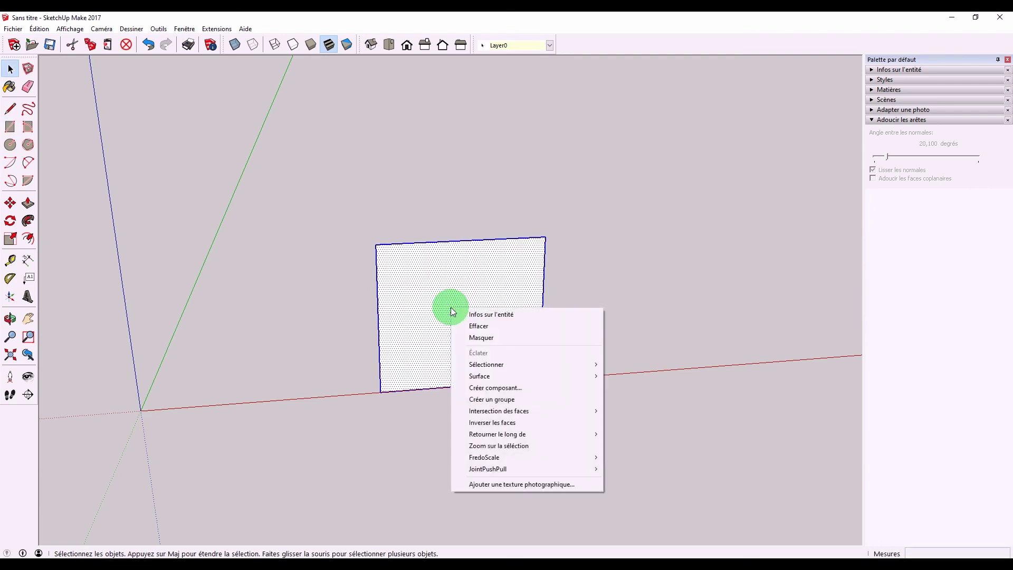
left_click(504, 399)
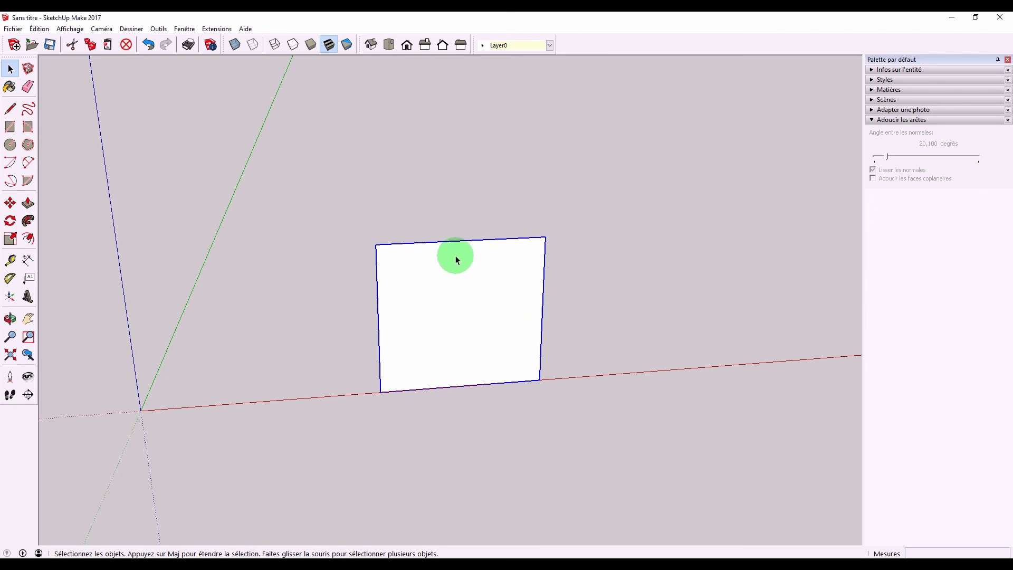
mouse_move(455, 256)
middle_mouse_down()
mouse_move(440, 318)
mouse_move(495, 294)
middle_mouse_up()
Draw a large circle and move it down-left over the rectangle.
key("c")
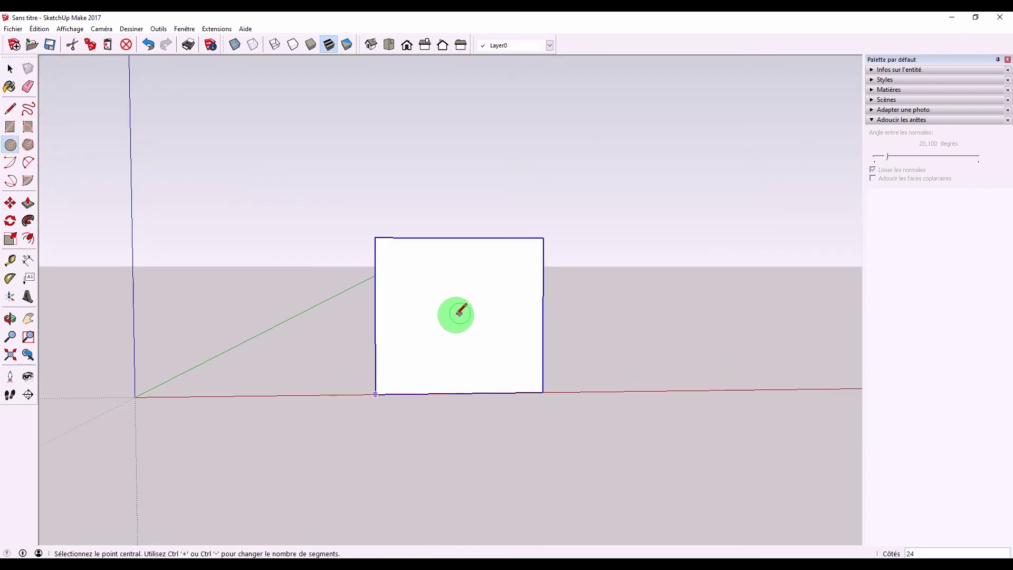
left_click(453, 315)
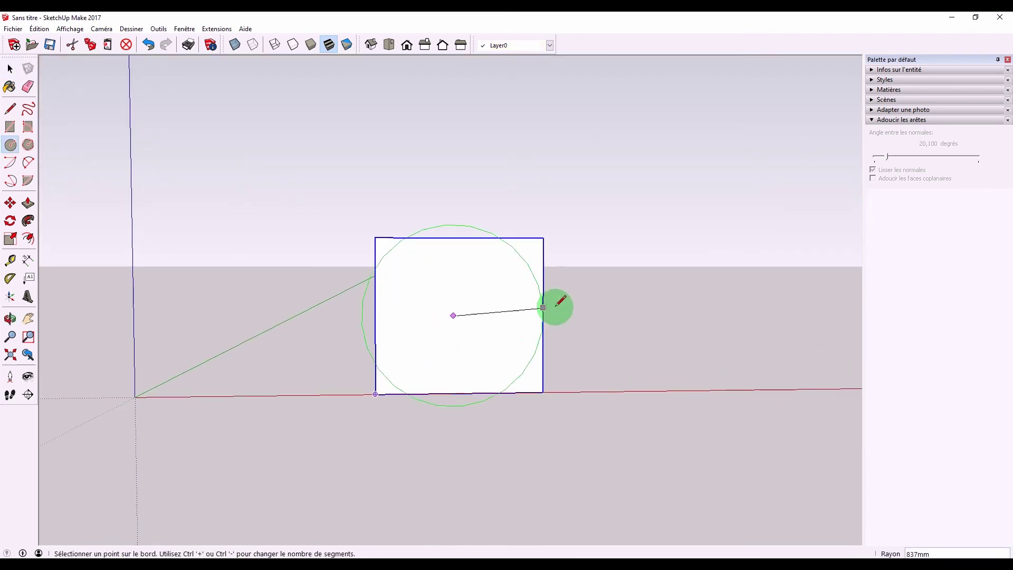
left_click(602, 312)
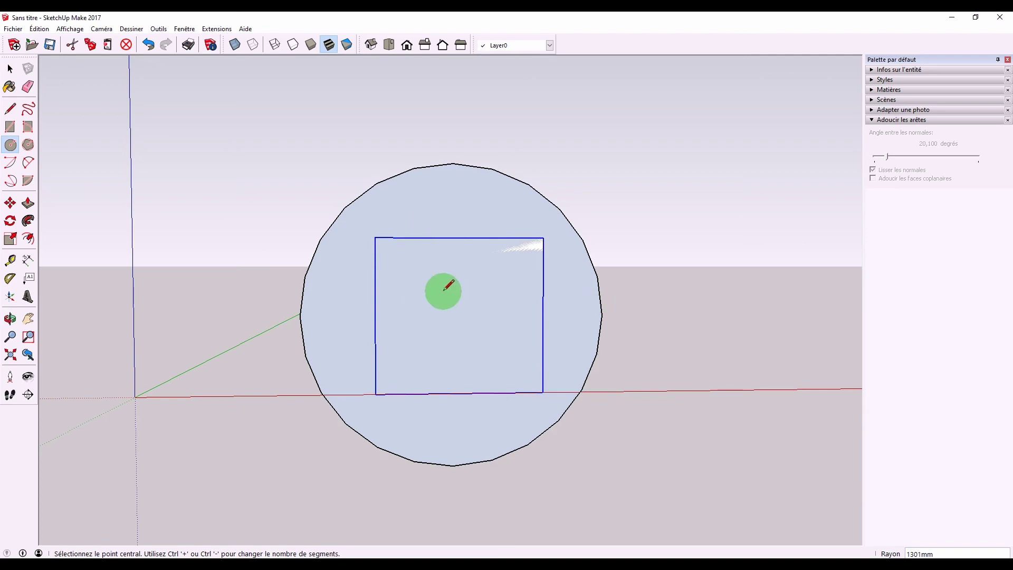
key("space")
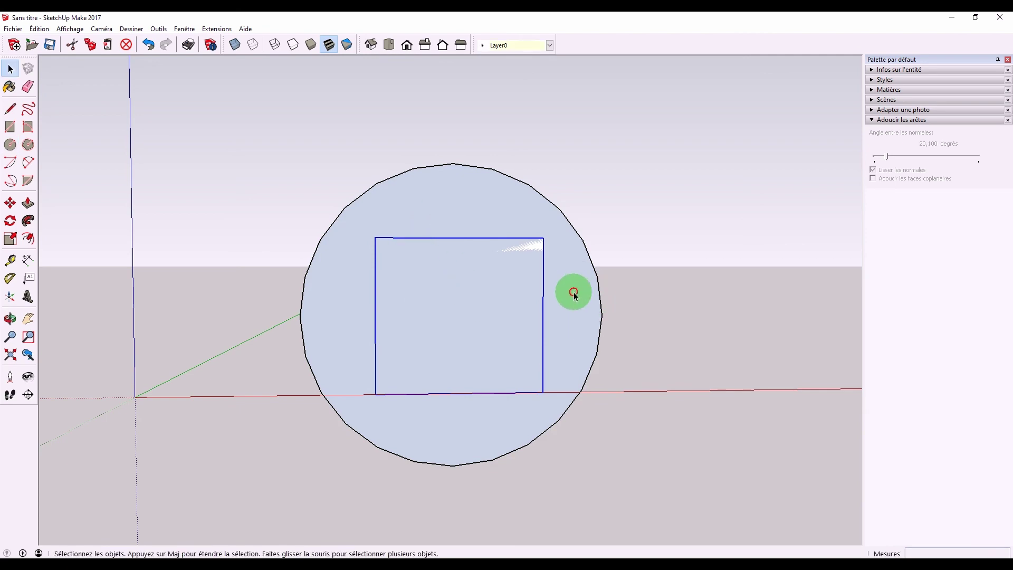
left_click(574, 294)
key("m")
left_click(474, 295)
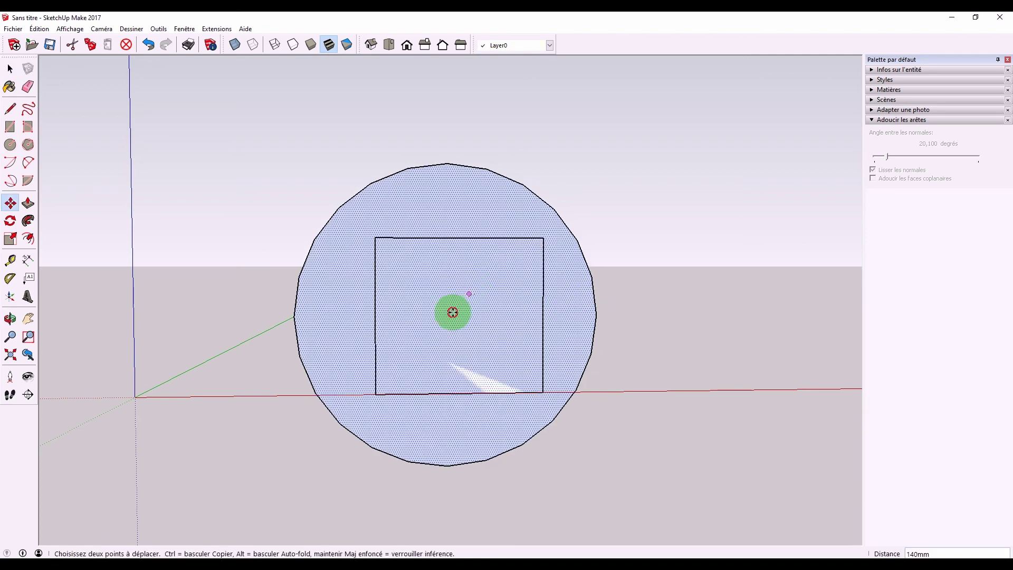
left_click(403, 391)
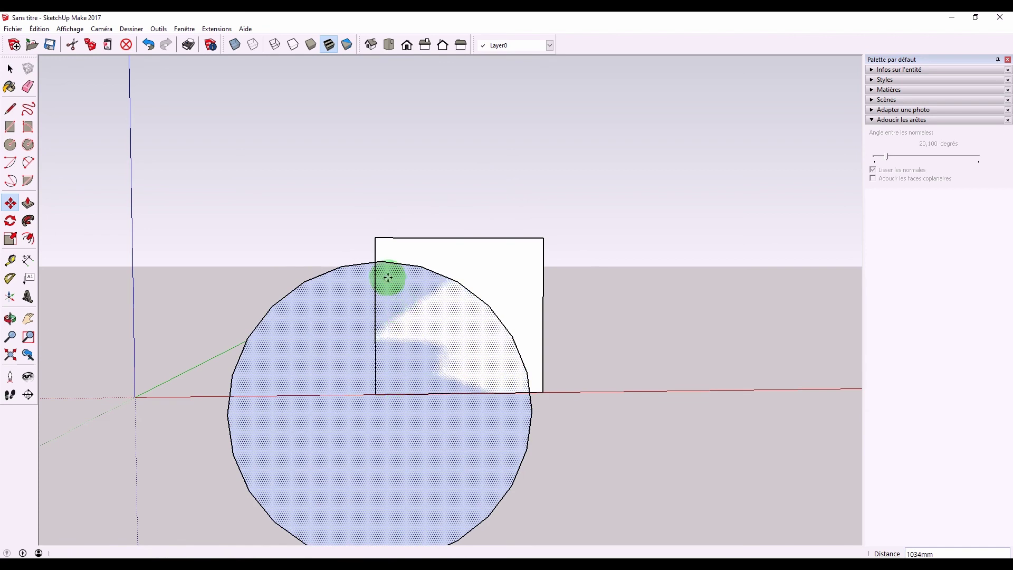
Set the circle's edge to 48 segments in Entity Info.
key("space")
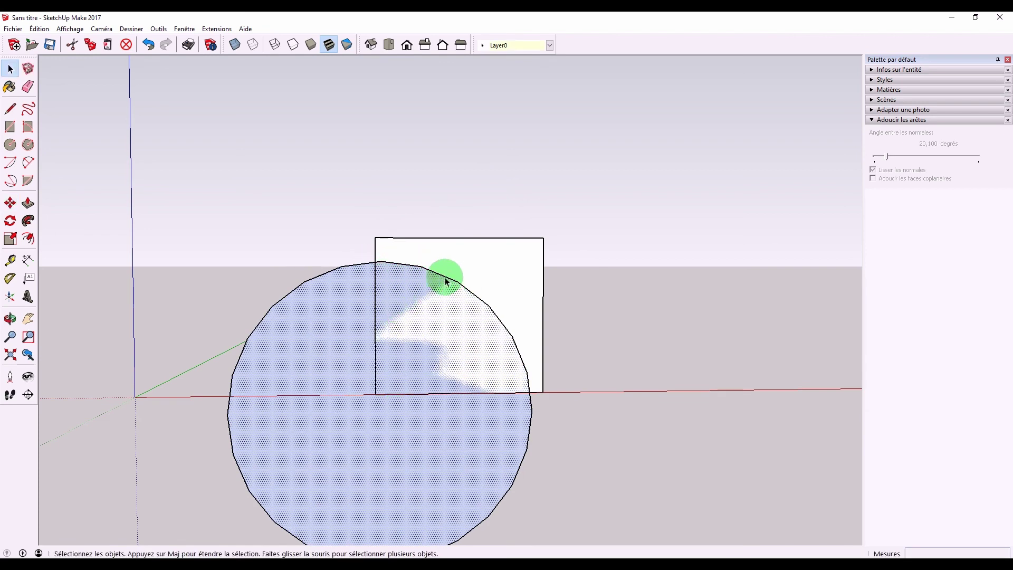
left_click(446, 281)
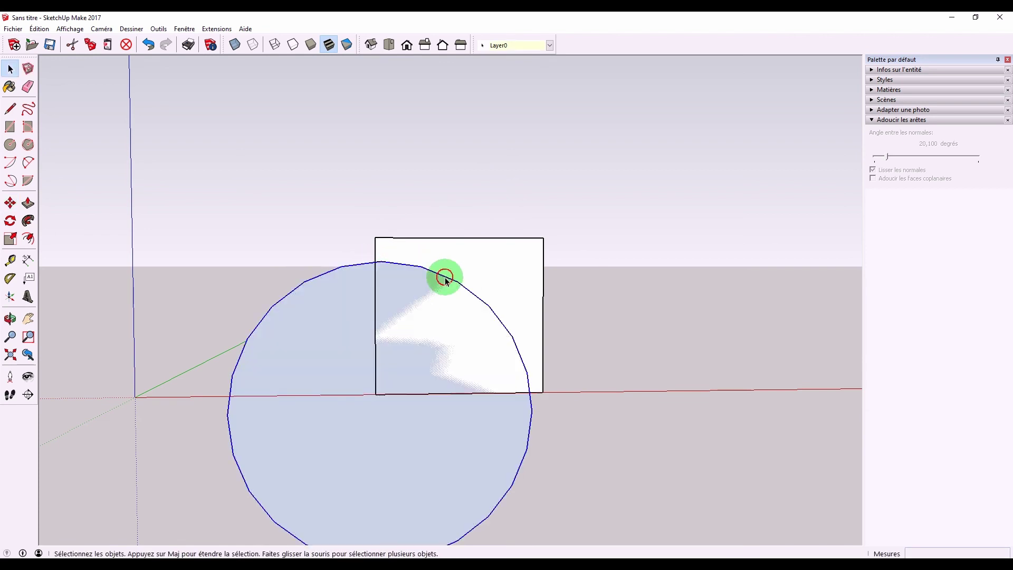
left_click(869, 71)
left_click(940, 120)
type("48")
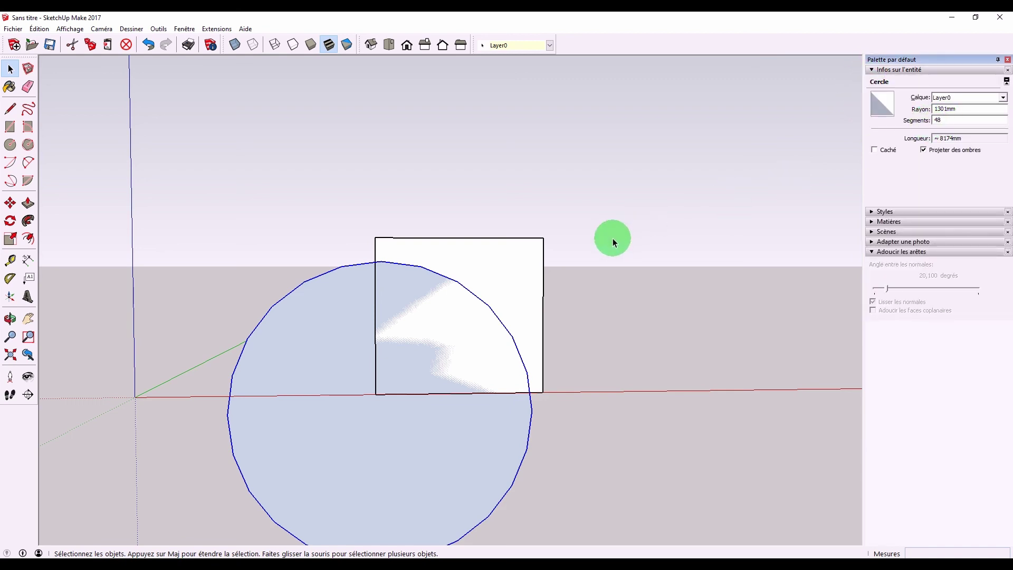
key("Return")
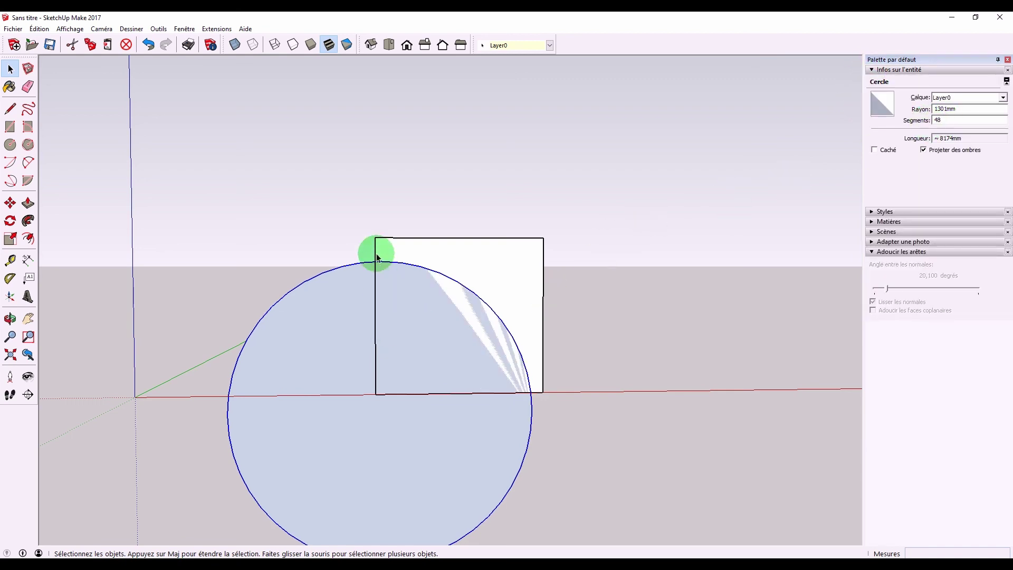
left_click(616, 308)
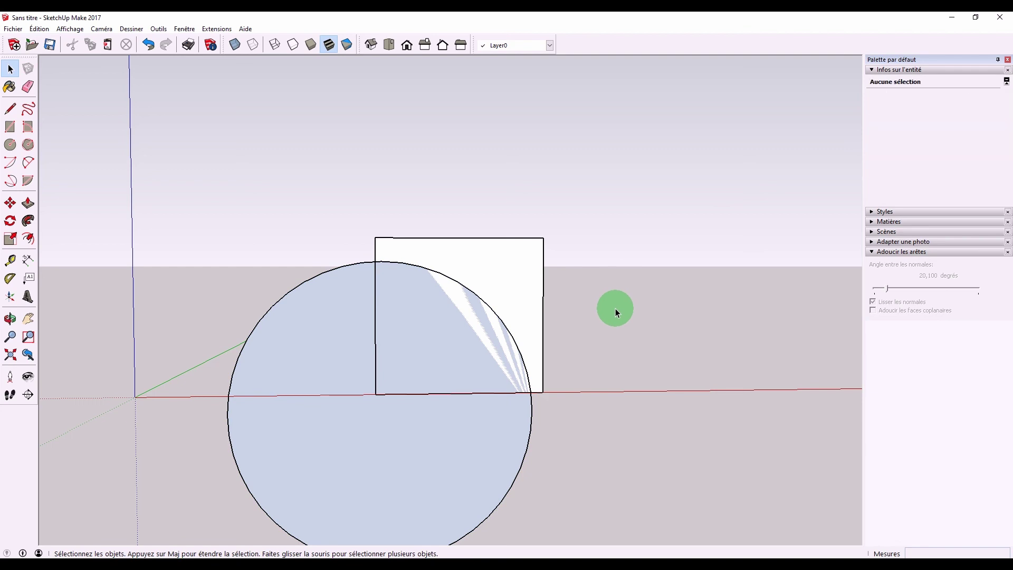
left_click(318, 376)
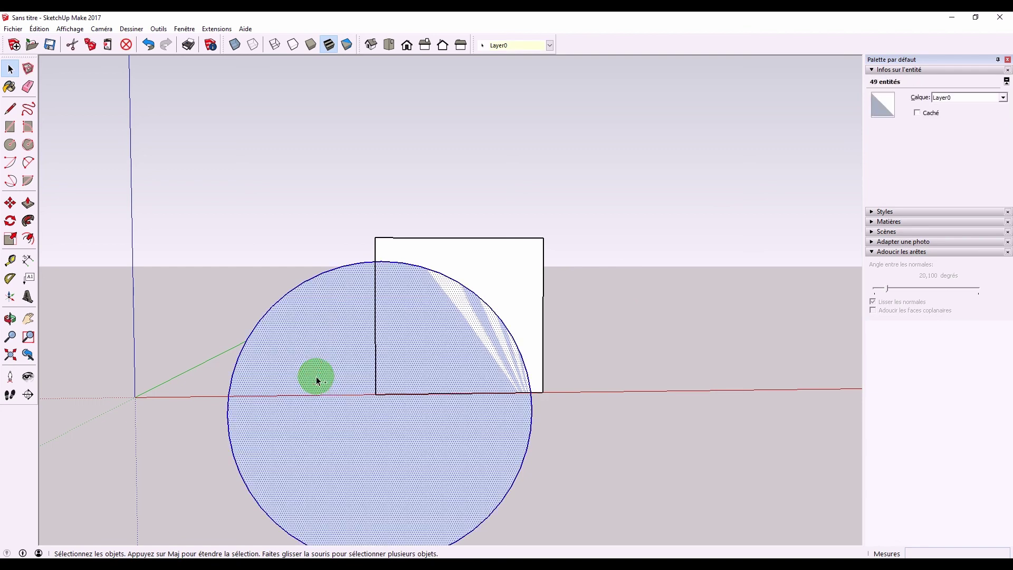
Crossing-select all the circle's geometry and group it.
left_click(603, 312)
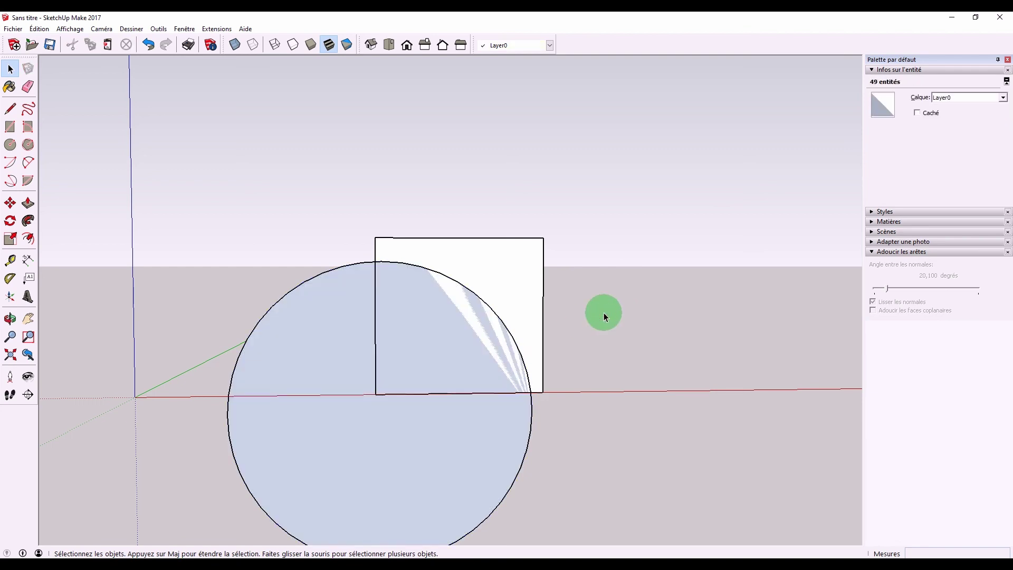
mouse_move(561, 176)
left_mouse_down()
mouse_move(402, 394)
mouse_move(373, 411)
left_mouse_up()
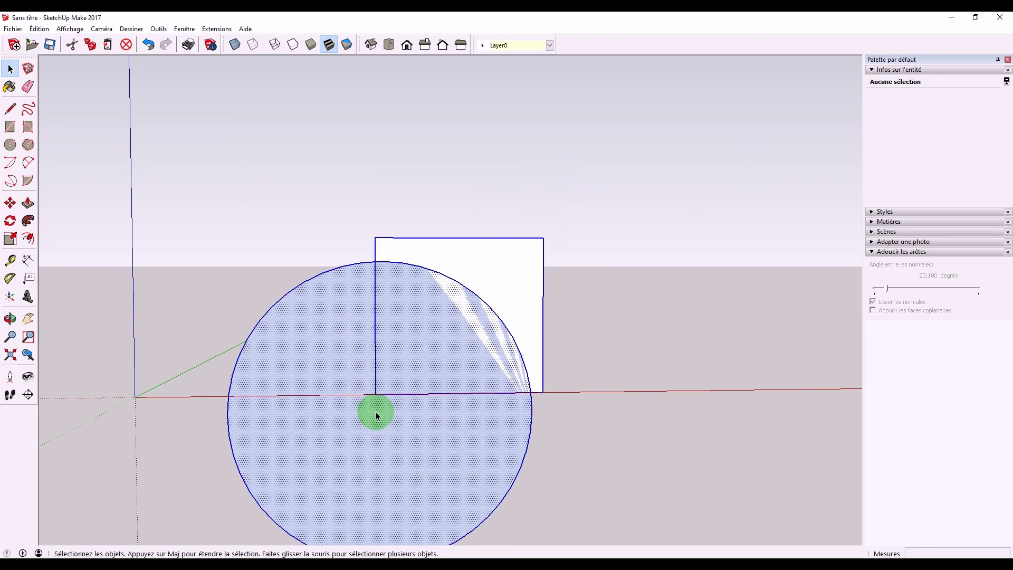
right_click(416, 289)
left_click(464, 393)
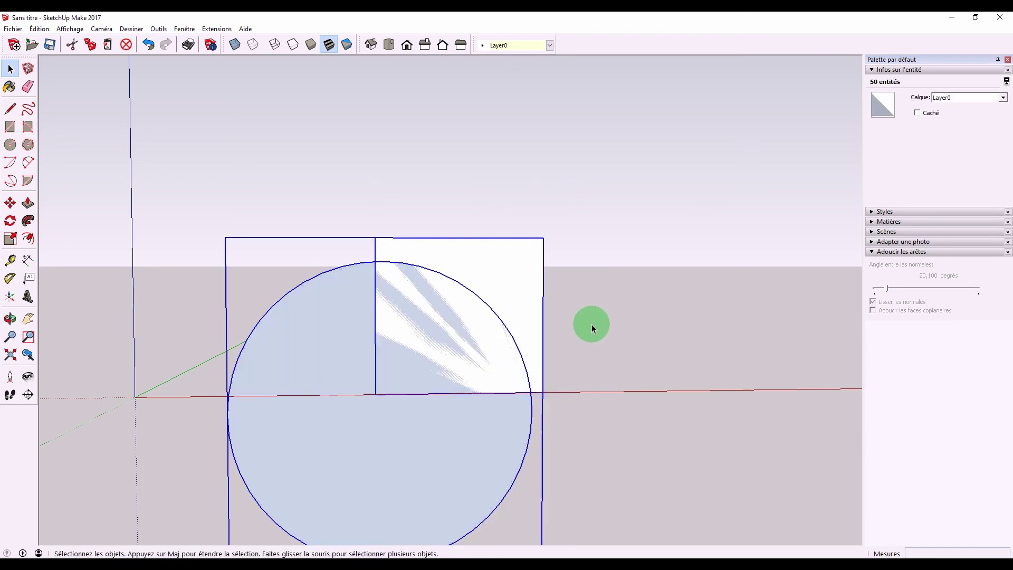
Paste a copy of the circle above the rectangle.
left_click(589, 330)
key("ctrl+v")
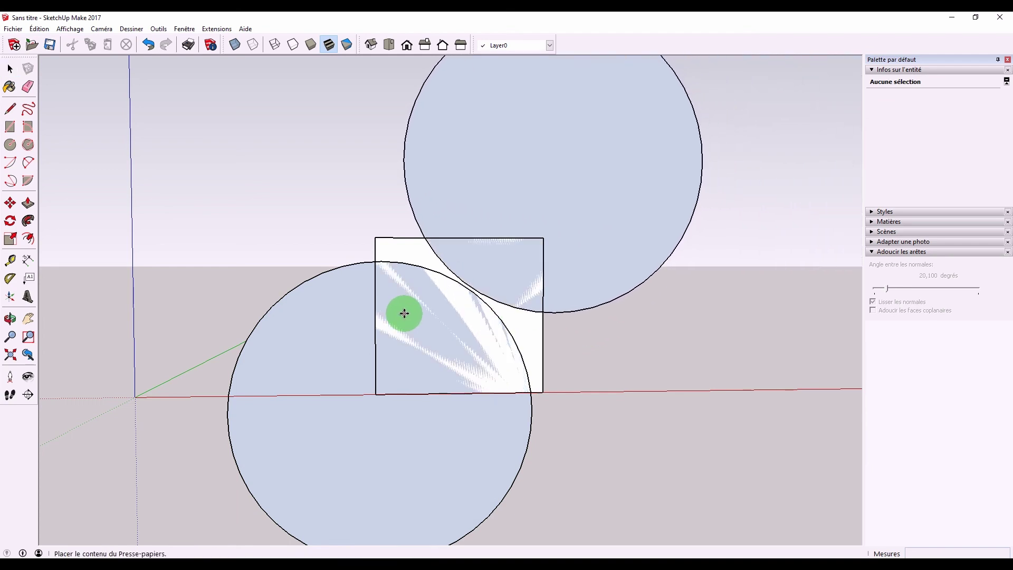
left_click(403, 315)
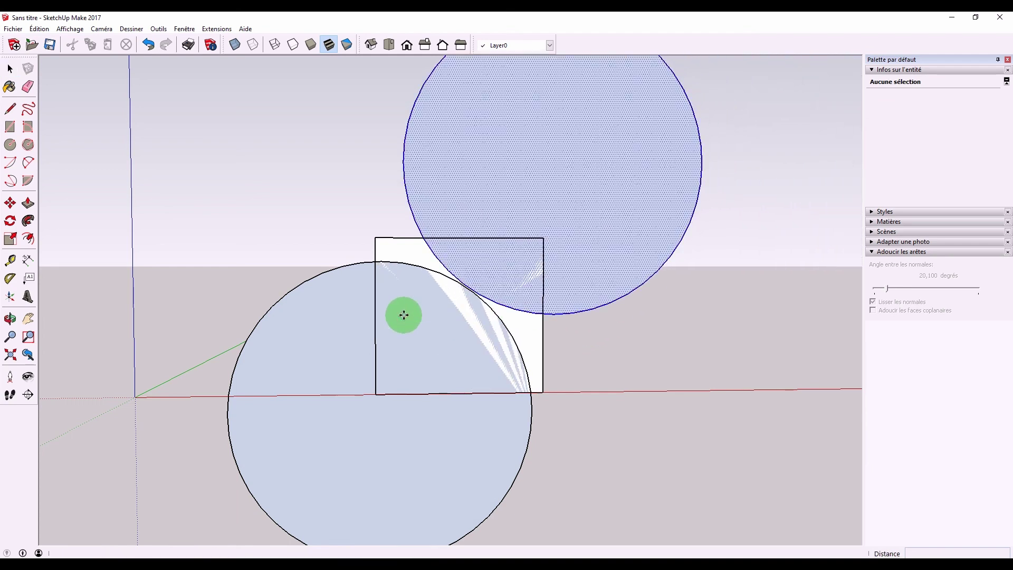
left_click(612, 260)
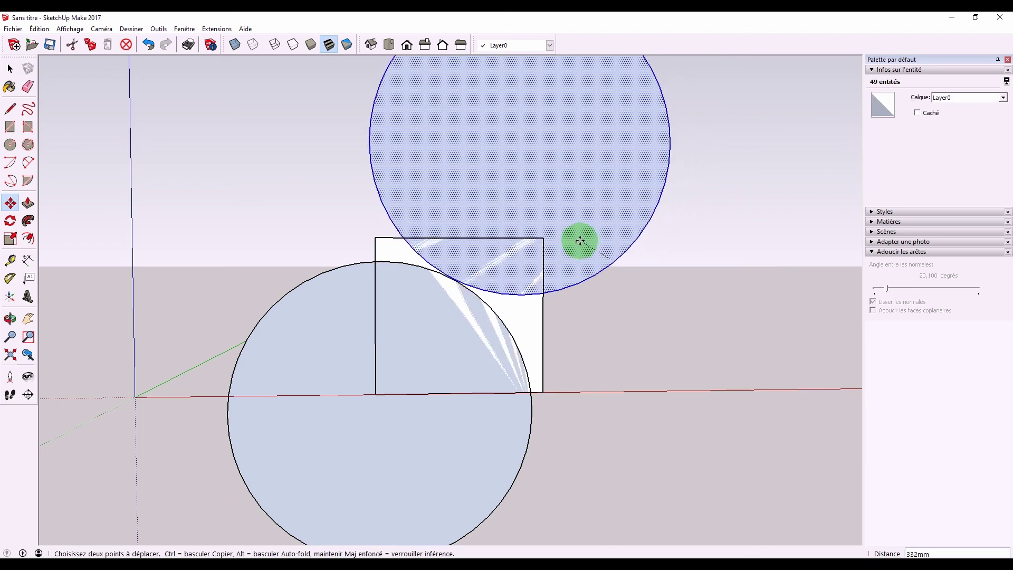
left_click(579, 240)
Move the copy so its edge snaps onto the first circle inside the rectangle.
scroll(452, 276, "up", 1)
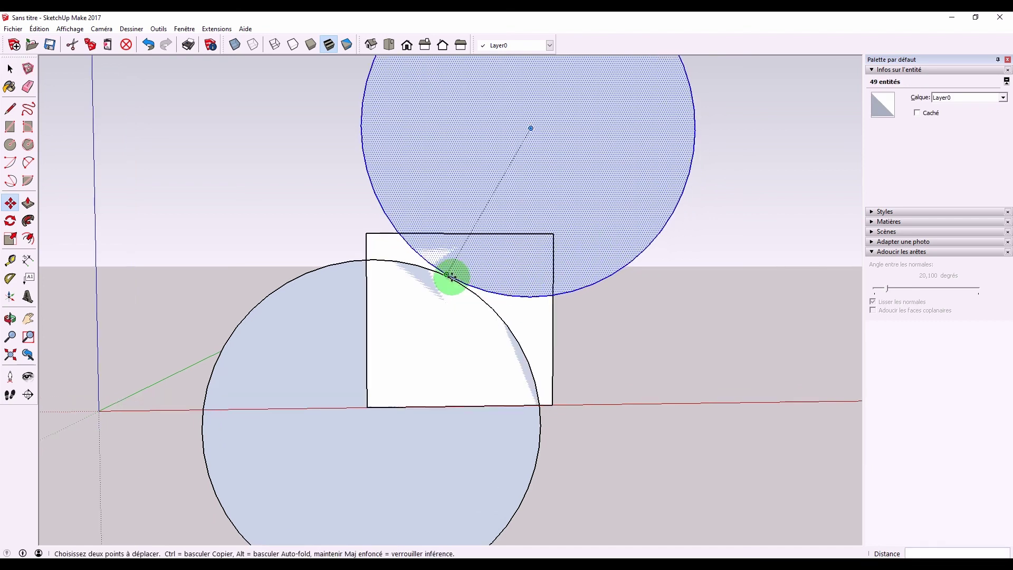
scroll(448, 275, "up", 1)
scroll(446, 269, "up", 3)
left_click(441, 260)
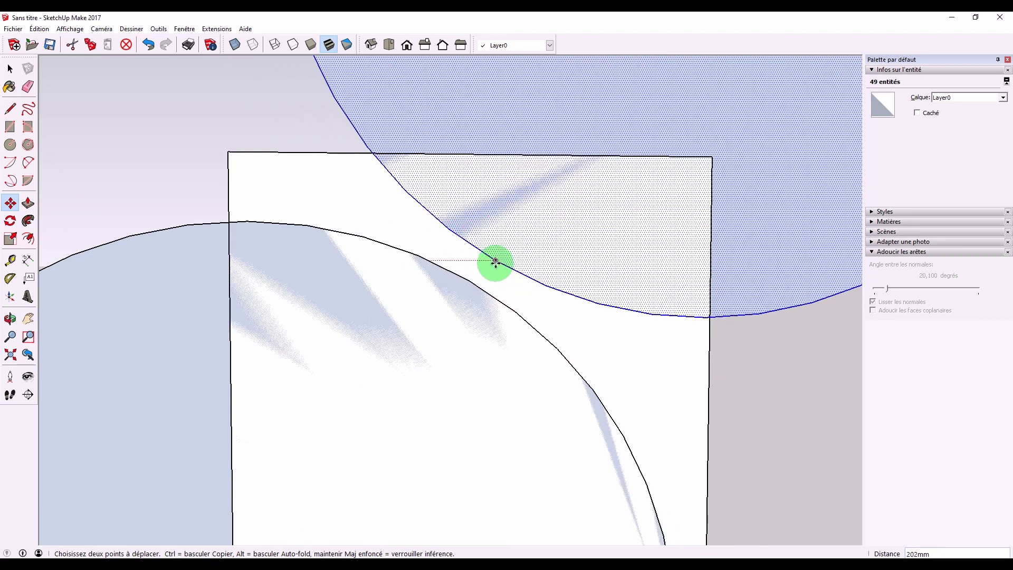
left_click(469, 280)
key("space")
scroll(663, 367, "down", 5)
scroll(645, 362, "up", 2)
Explode the square group into loose geometry.
left_click_drag(632, 266, 525, 371)
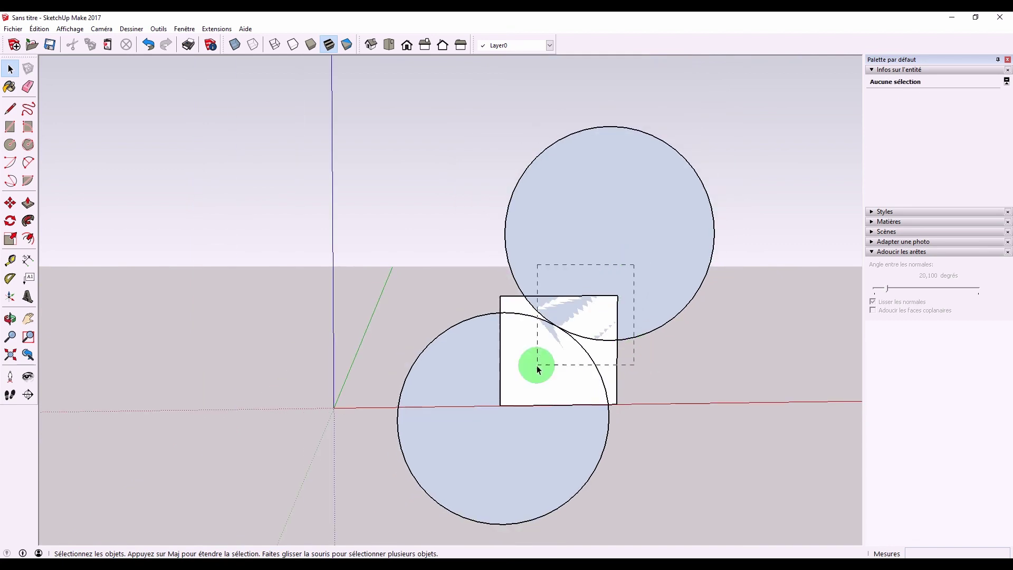
right_click(574, 324)
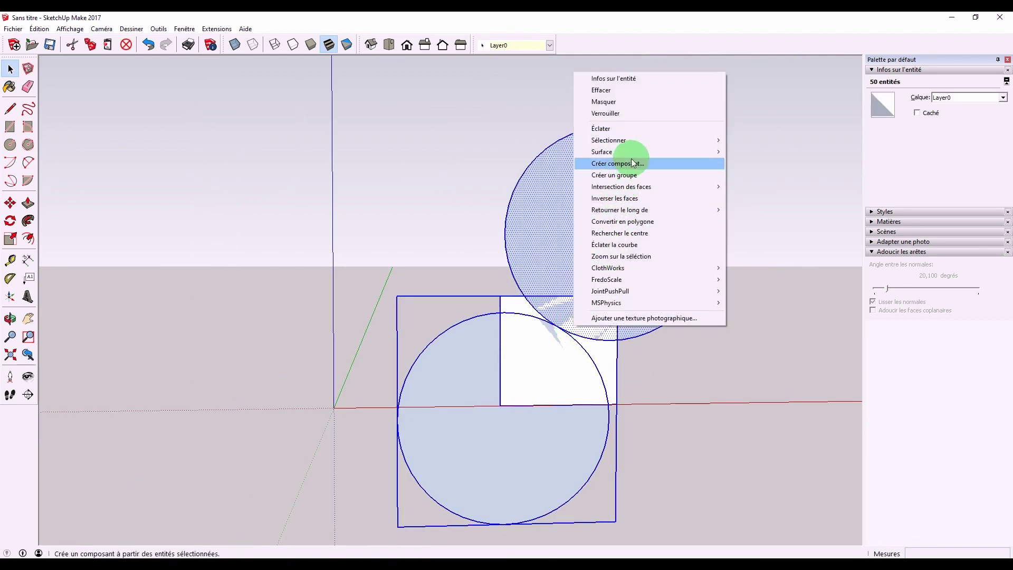
left_click(632, 130)
left_click(639, 360)
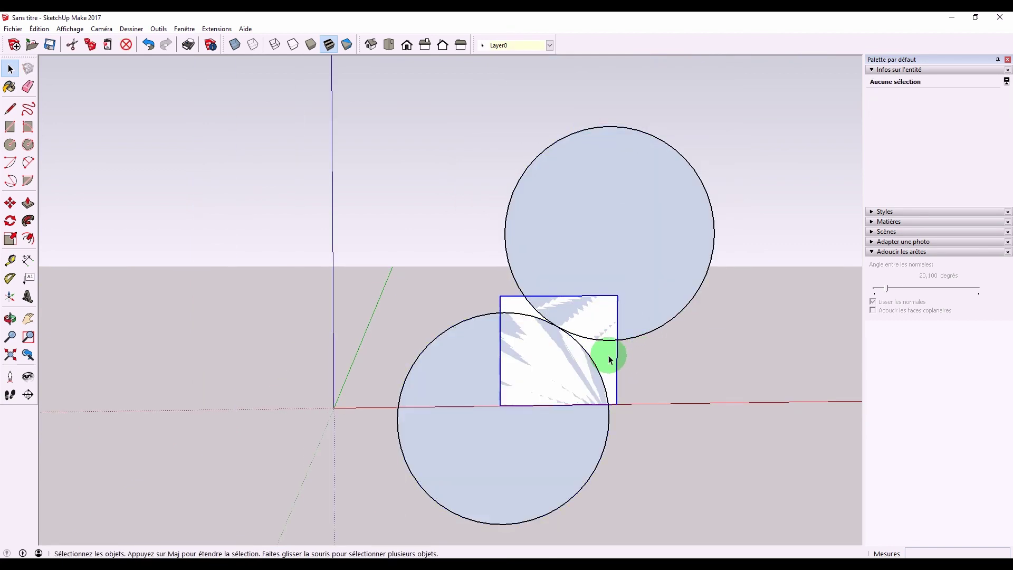
right_click(608, 355)
left_click(643, 217)
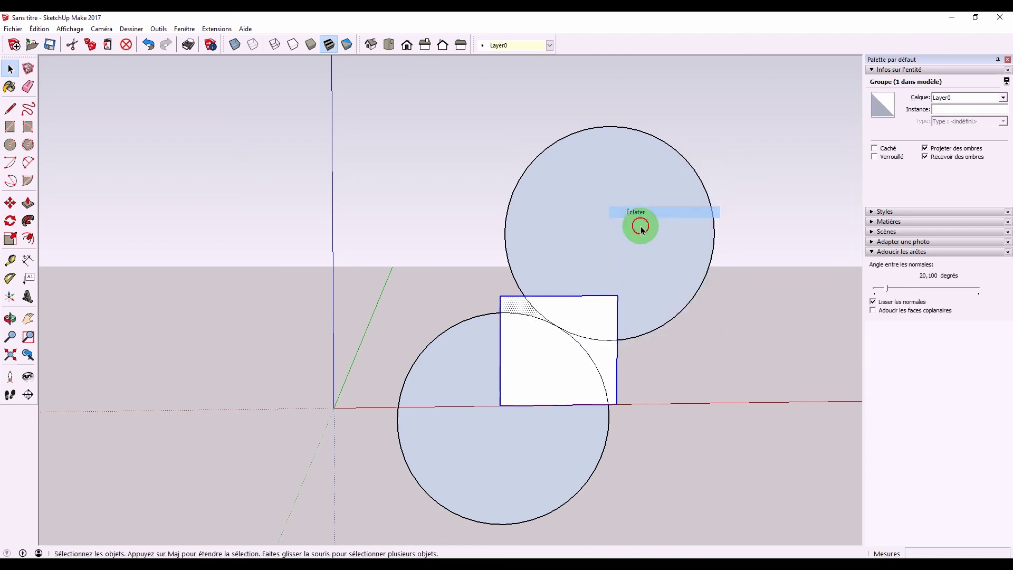
left_click(654, 370)
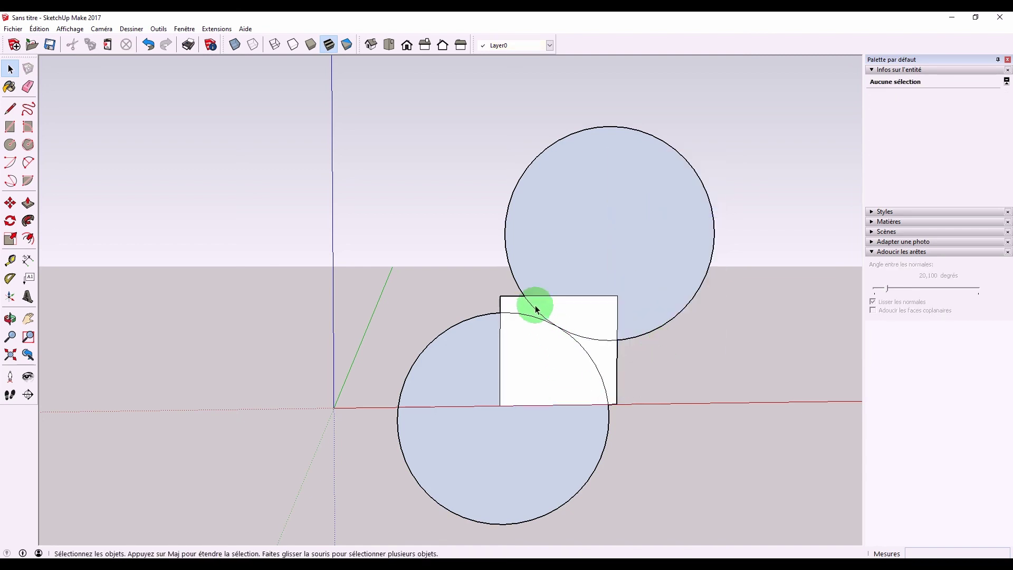
Erase the circle arcs, leaving one face with a curved top.
key("e")
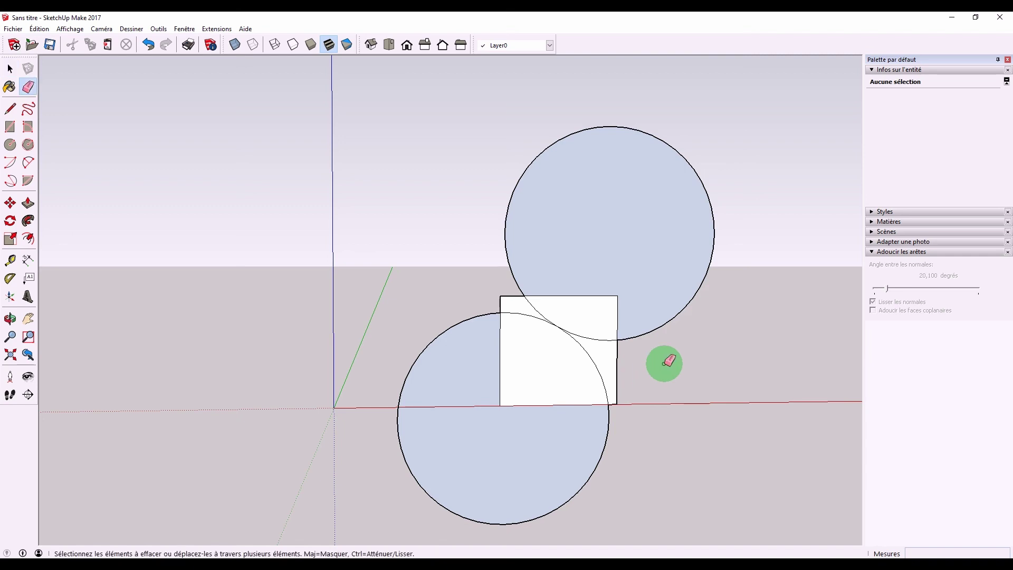
mouse_move(663, 361)
left_mouse_down()
mouse_move(593, 288)
mouse_move(517, 295)
mouse_move(468, 350)
left_mouse_up()
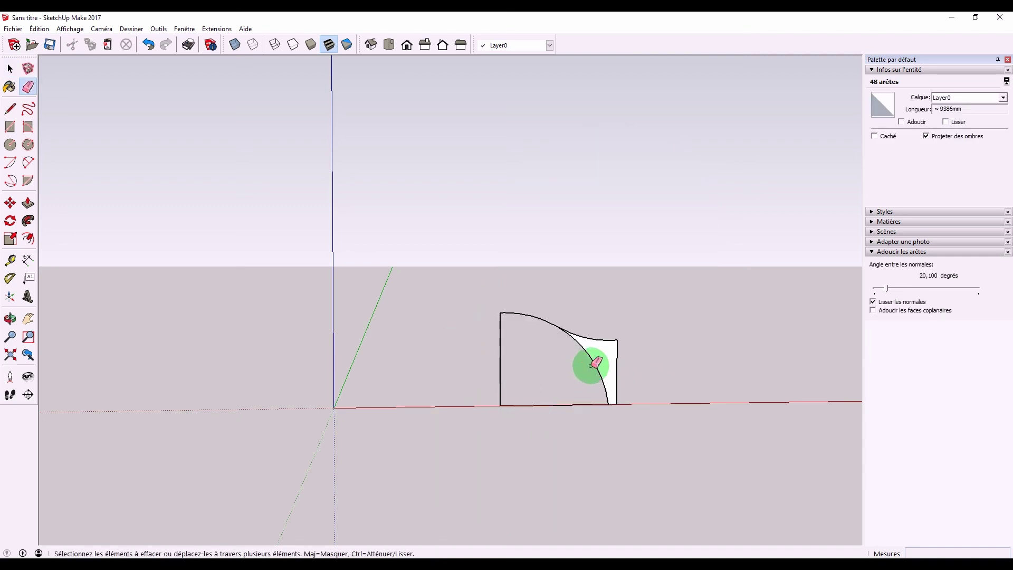
left_click_drag(598, 366, 561, 358)
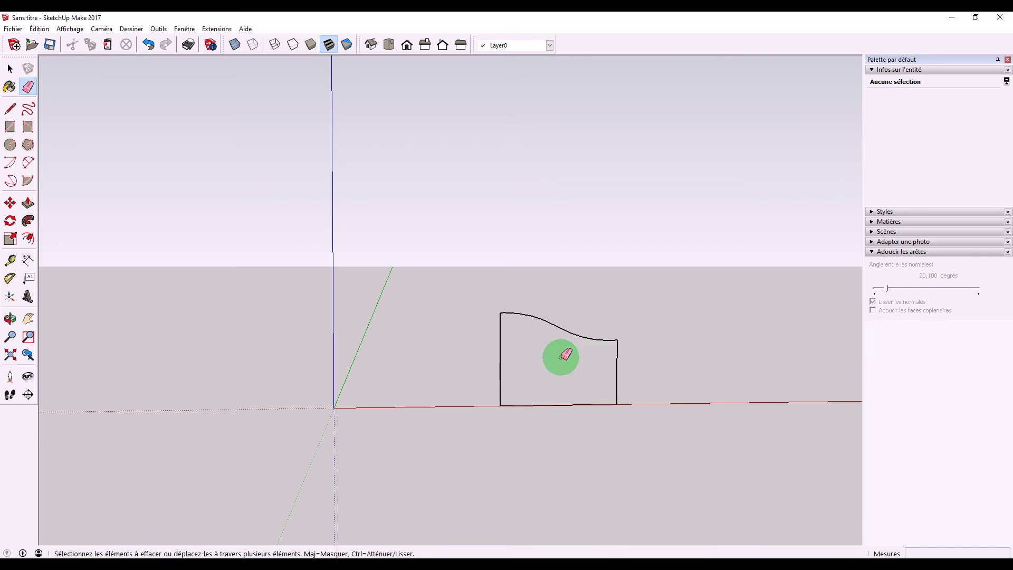
Draw a line up the square's right side to close the wavy face.
key("l")
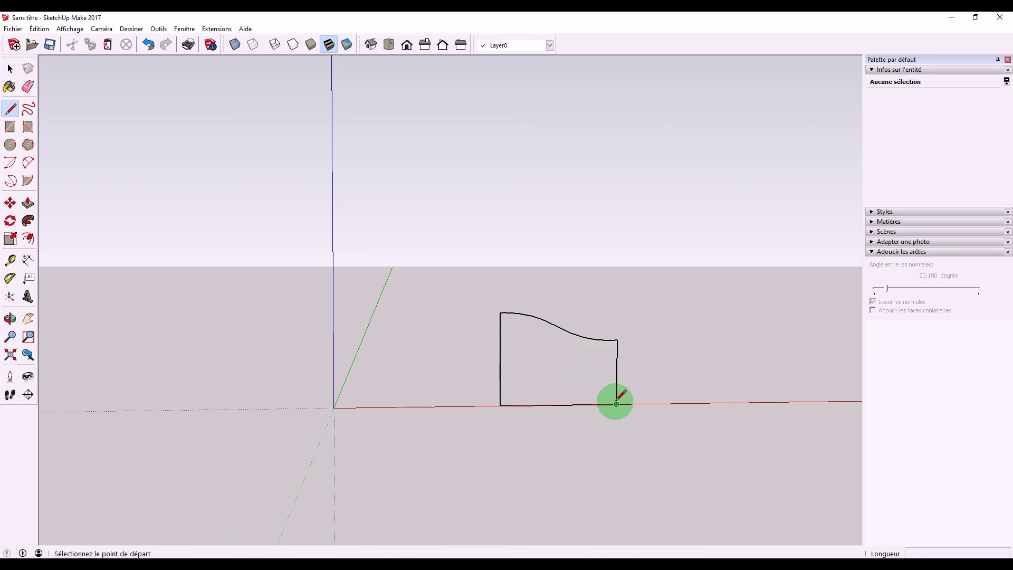
left_click(616, 405)
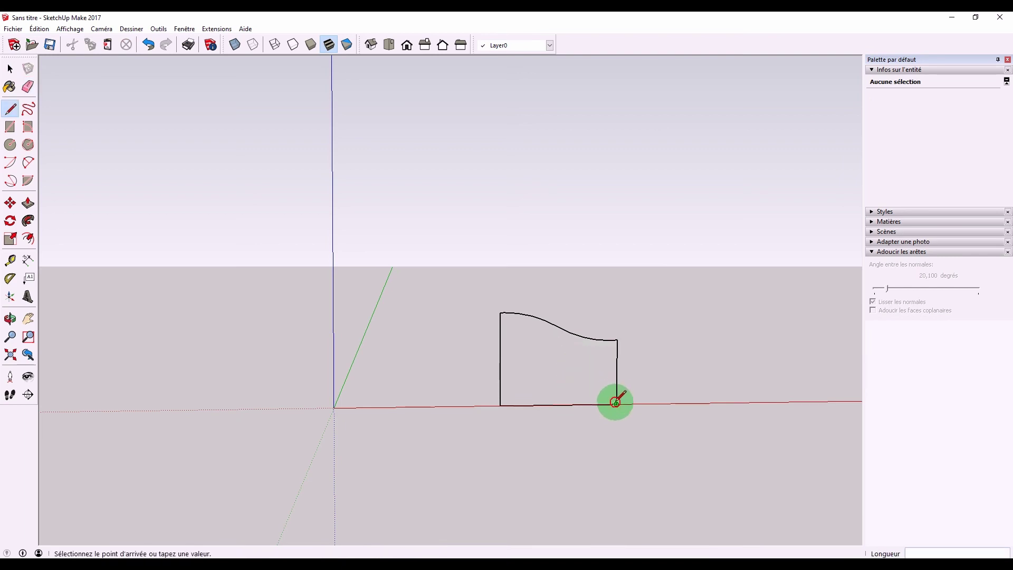
left_click(616, 340)
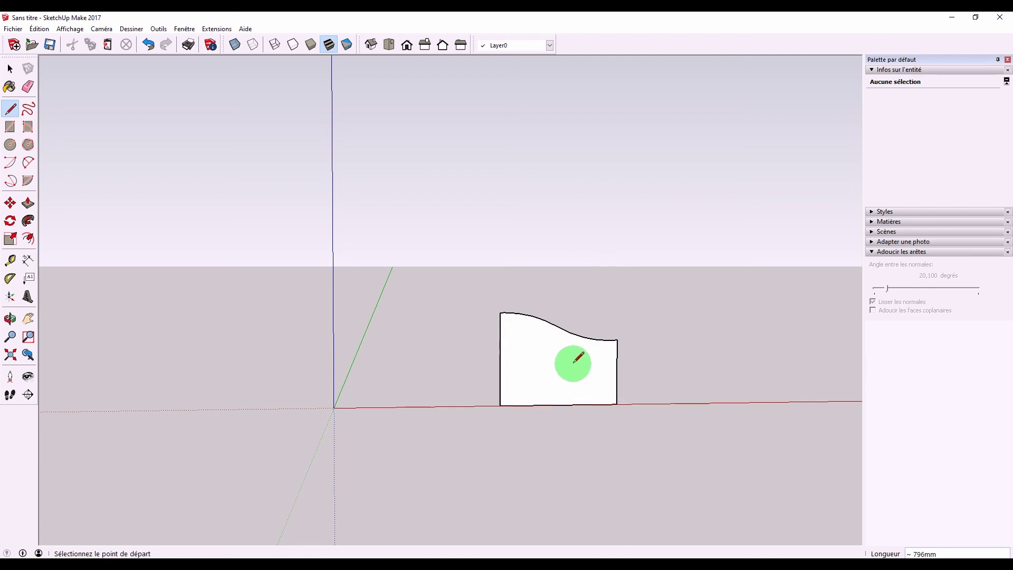
scroll(550, 350, "up", 3)
mouse_move(518, 357)
middle_mouse_down()
mouse_move(470, 351)
mouse_move(357, 385)
mouse_move(301, 384)
middle_mouse_up()
scroll(469, 350, "up", 1)
Push/Pull the wavy-topped face into a solid block and view its front.
key("p")
left_click(511, 373)
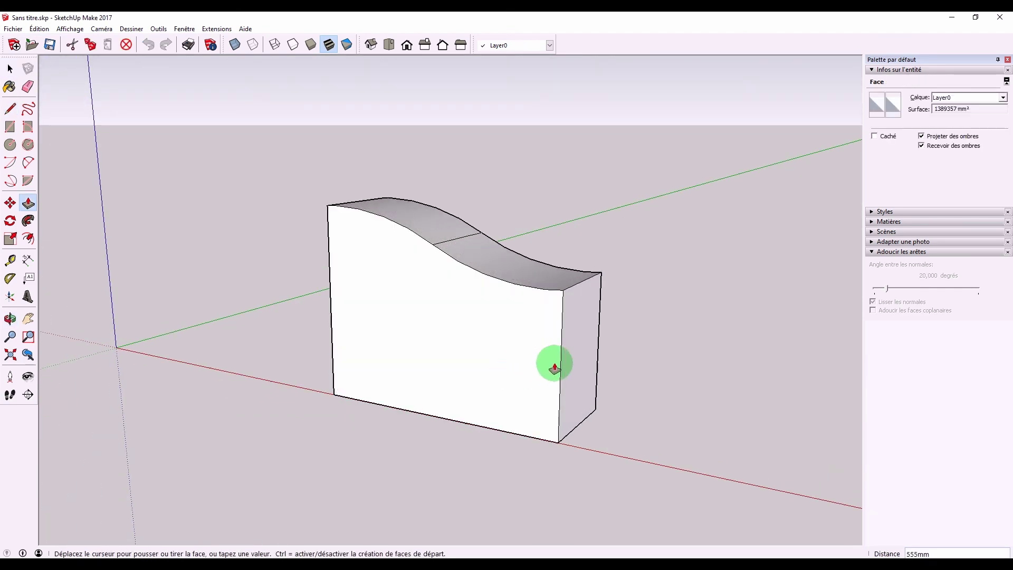
left_click(515, 296)
key("space")
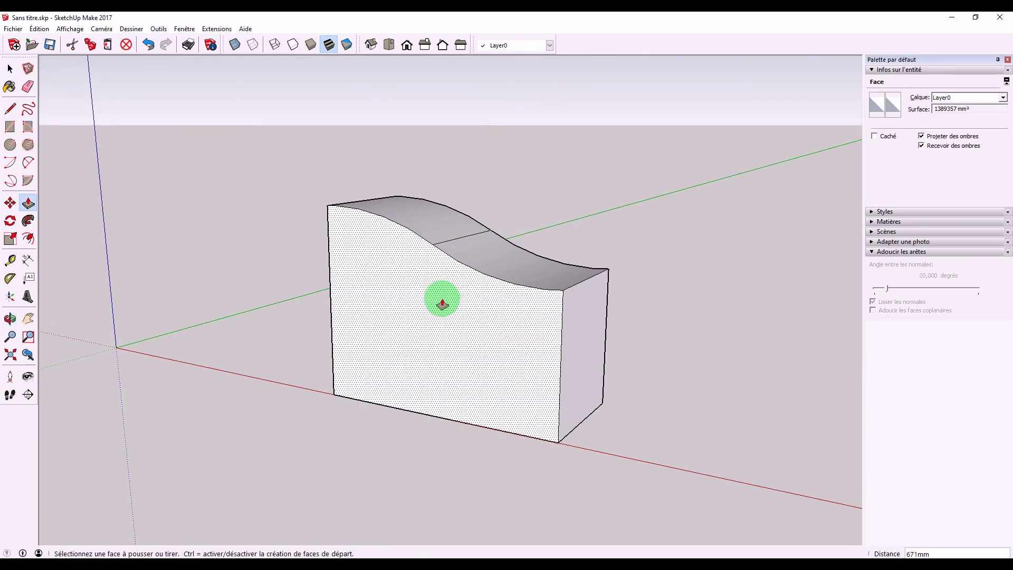
left_click(452, 258)
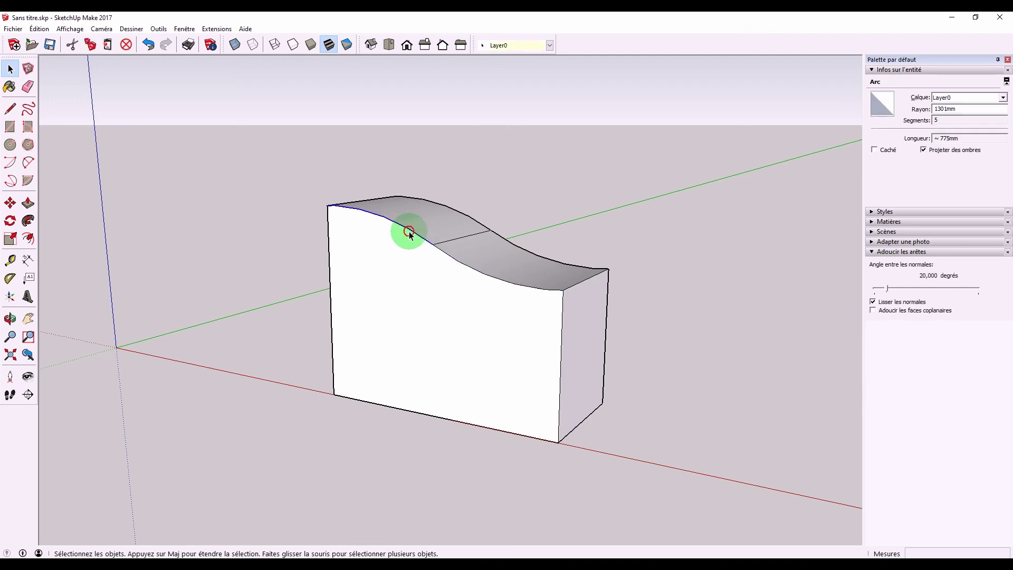
key("ctrl+t")
middle_click_drag(412, 277, 508, 306)
Place Tape Measure guides through the top-left corner and the wave's right end.
left_click(10, 259)
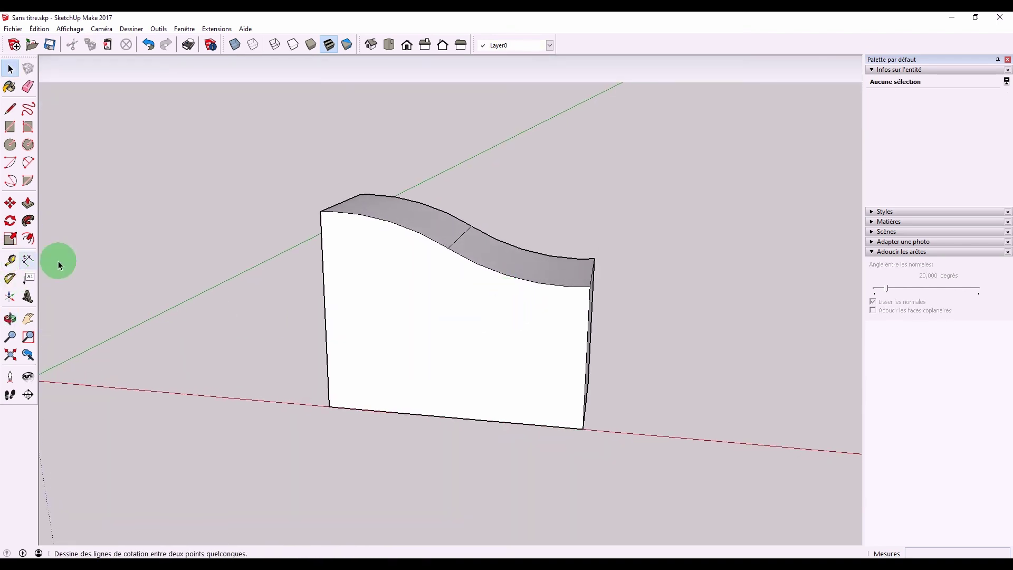
left_click(279, 402)
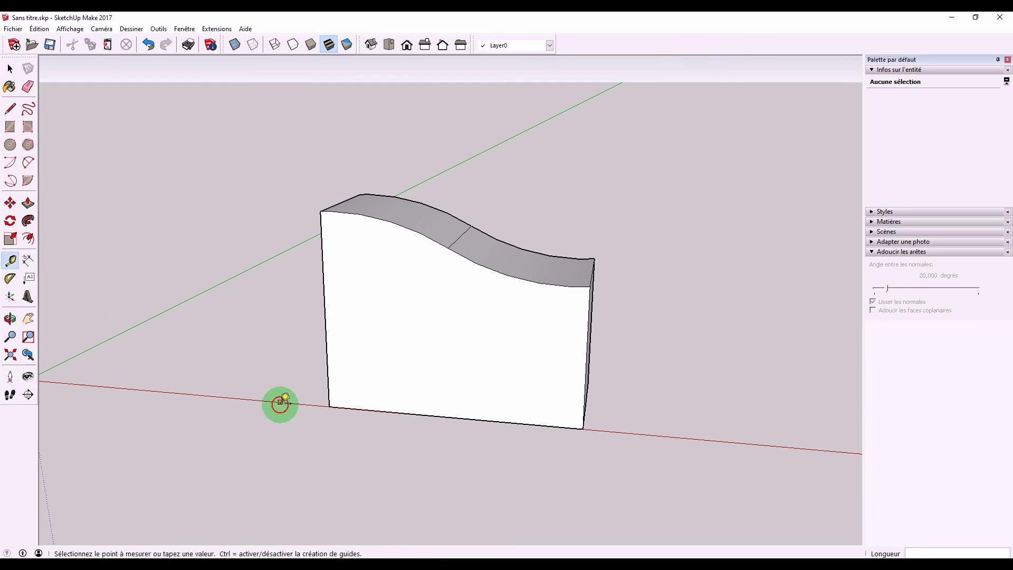
left_click(321, 211)
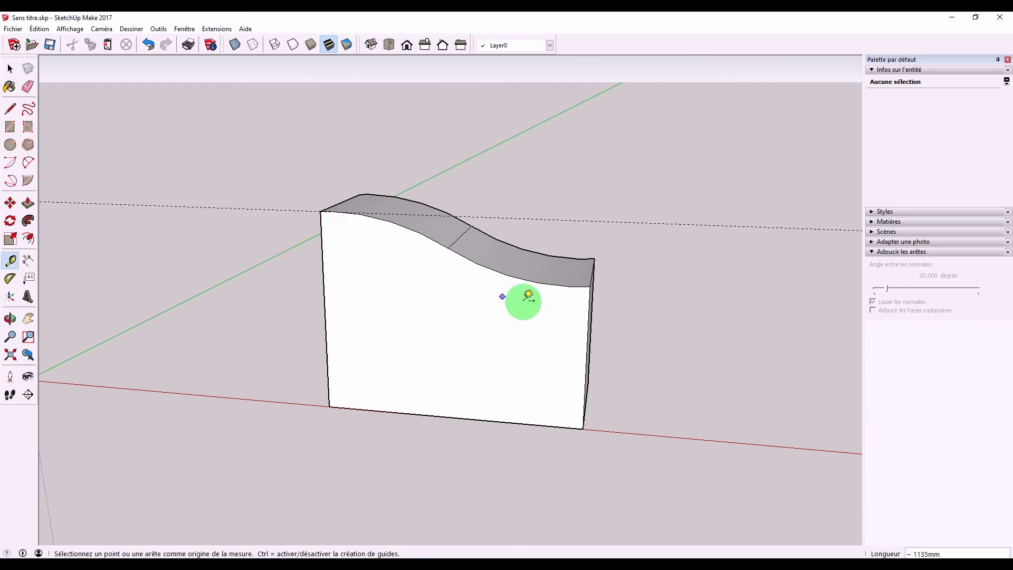
left_click(652, 223)
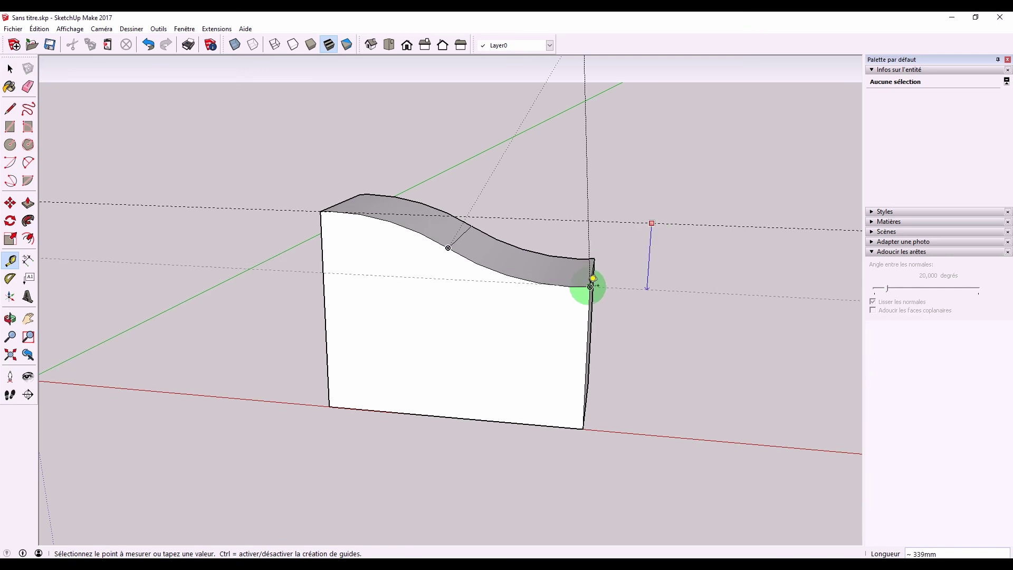
left_click(593, 278)
middle_click_drag(358, 319, 602, 281)
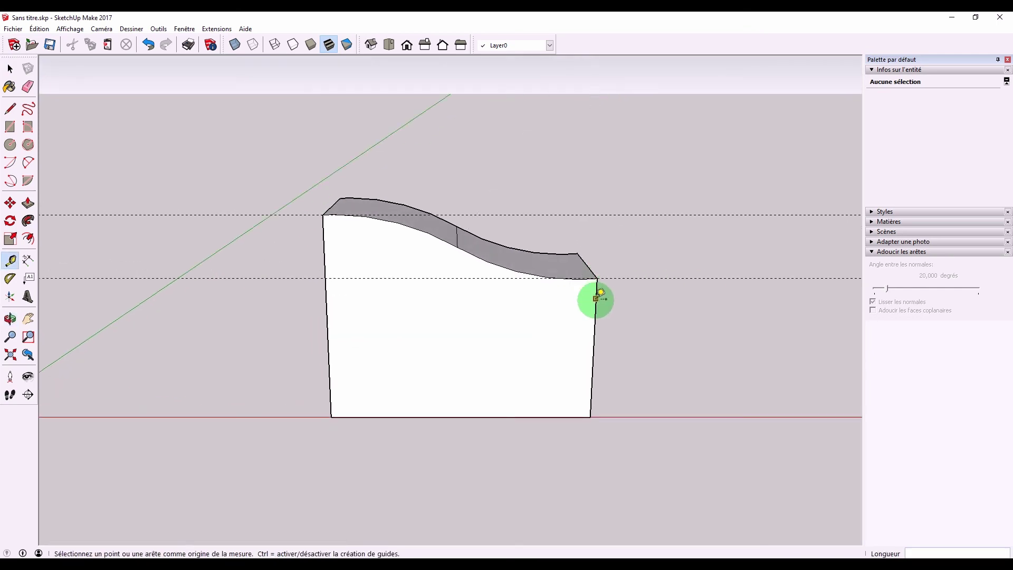
Add guides 60mm below the top-left corner and the wave's right end.
left_click(294, 215)
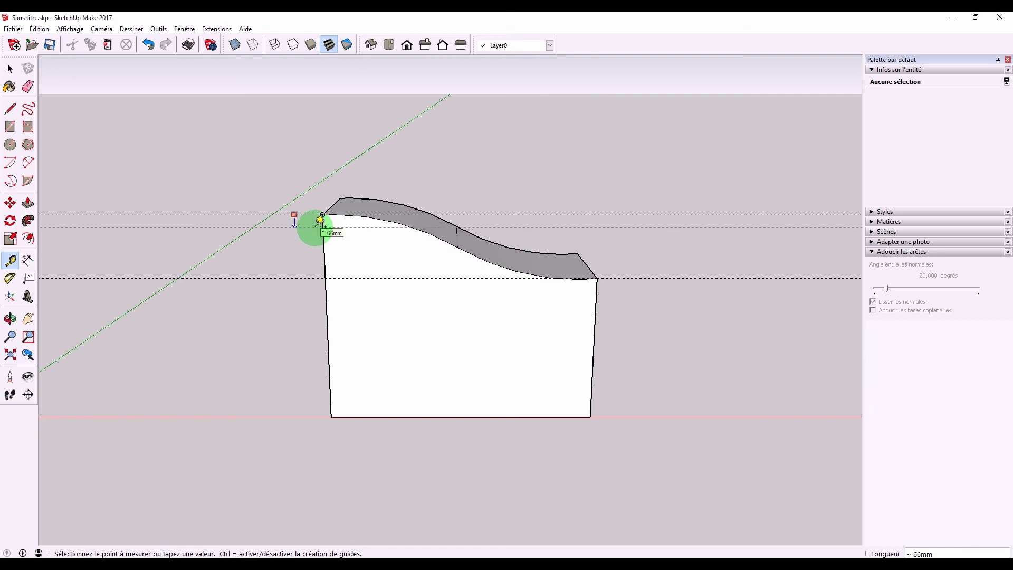
left_click(321, 220)
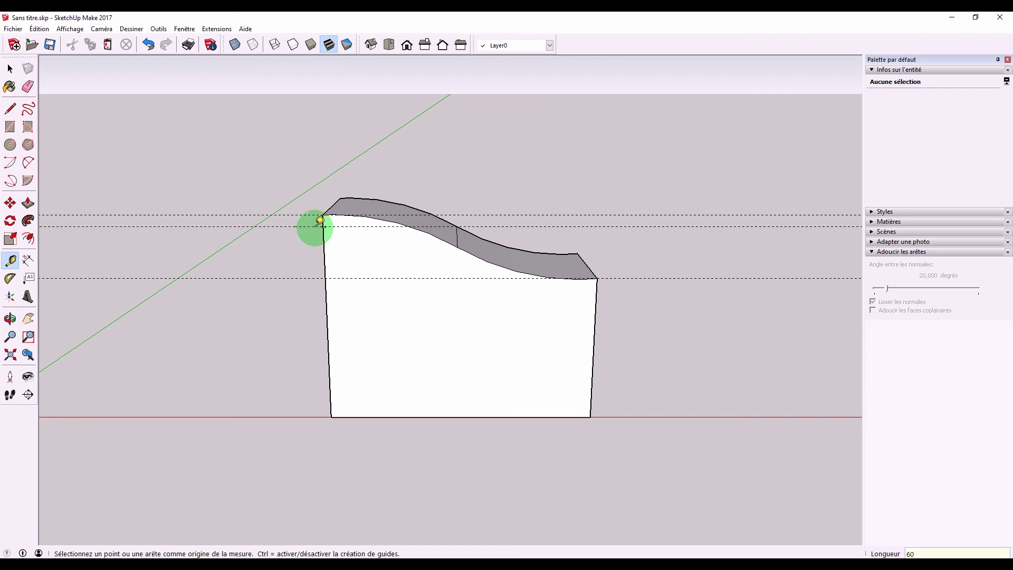
left_click(631, 285)
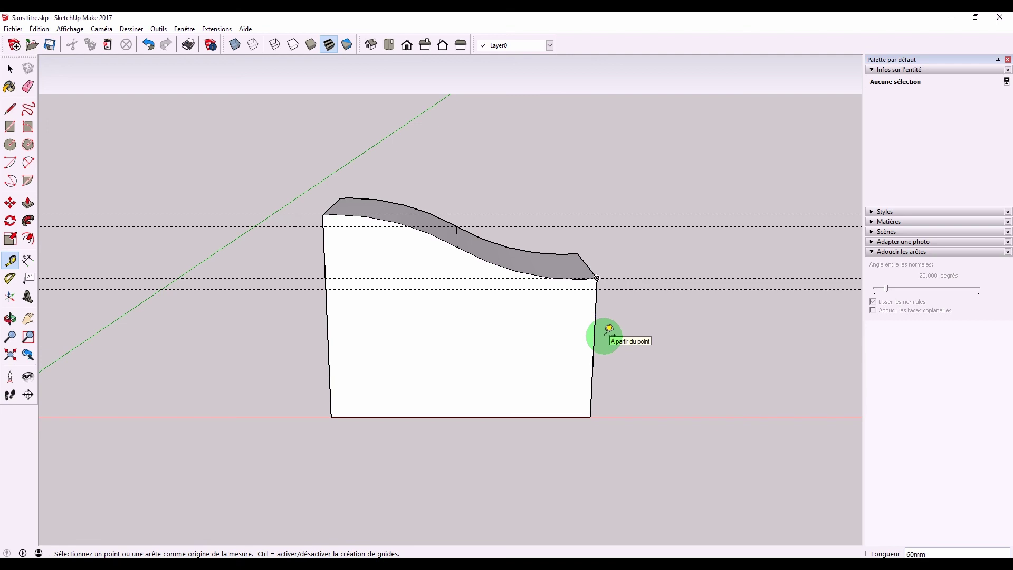
key("e")
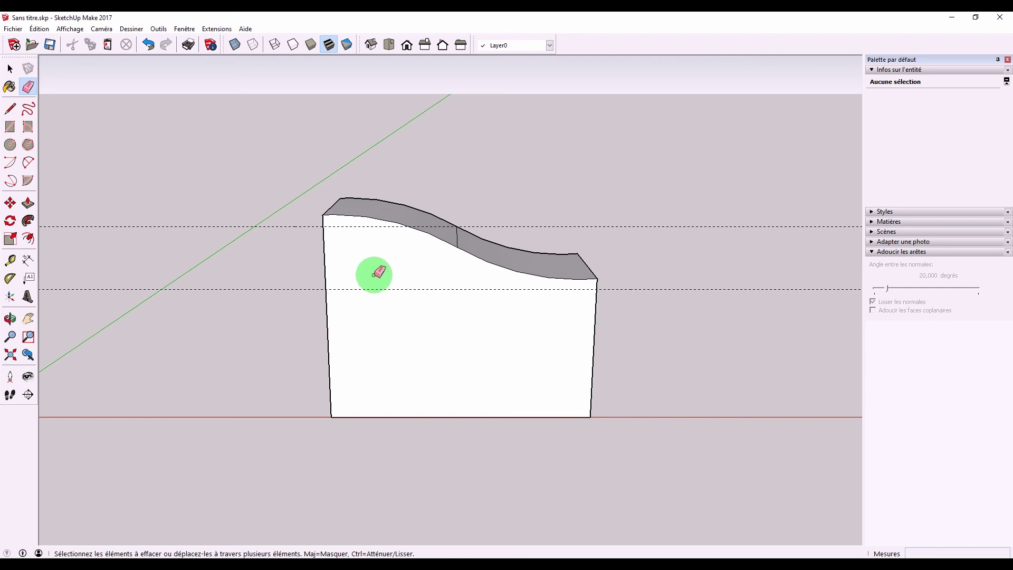
scroll(351, 272, "up", 3)
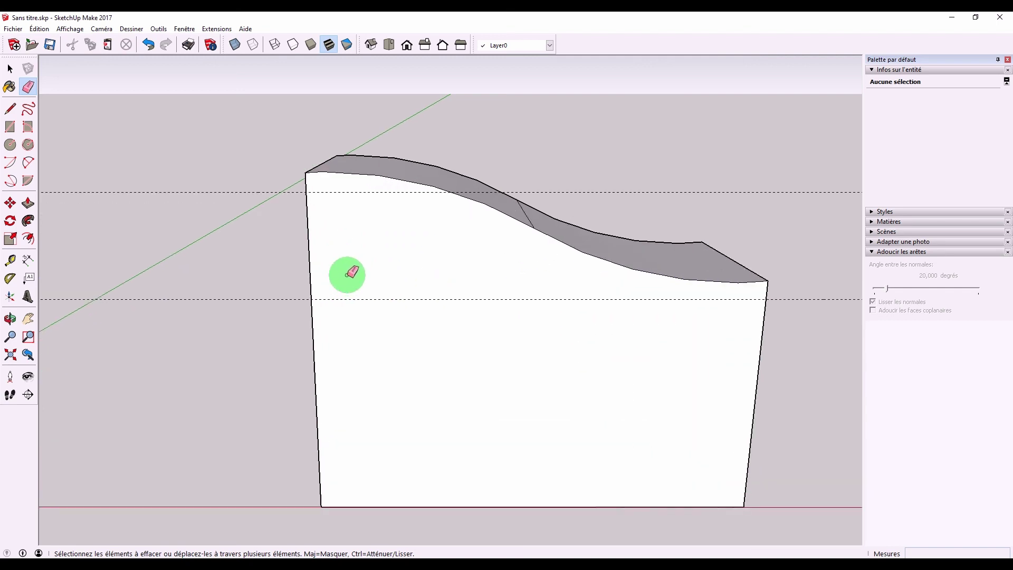
key("space")
Select the wavy top curve and set a rotation centre at the wave's middle and base at its left end.
left_click(376, 182)
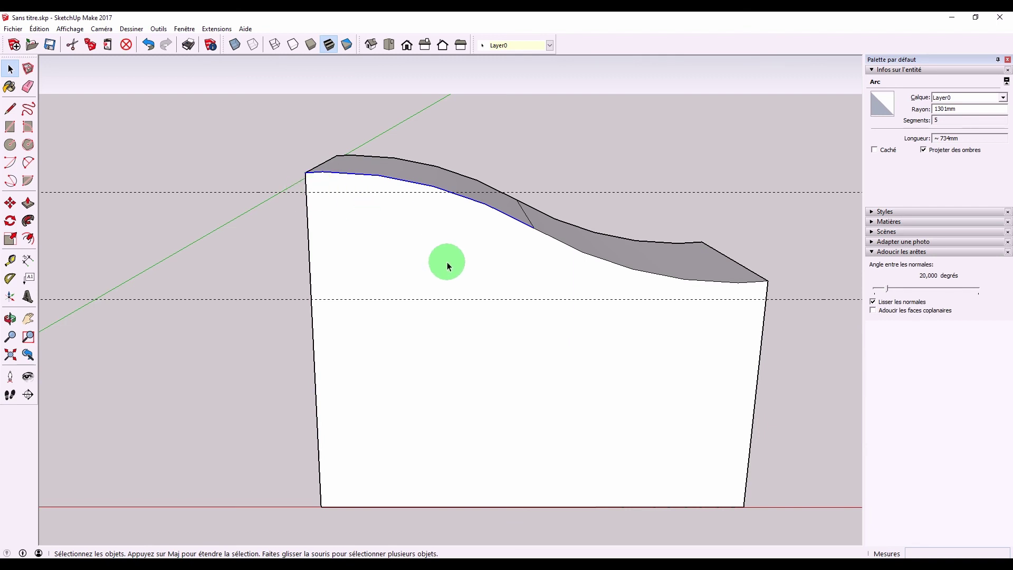
key("q")
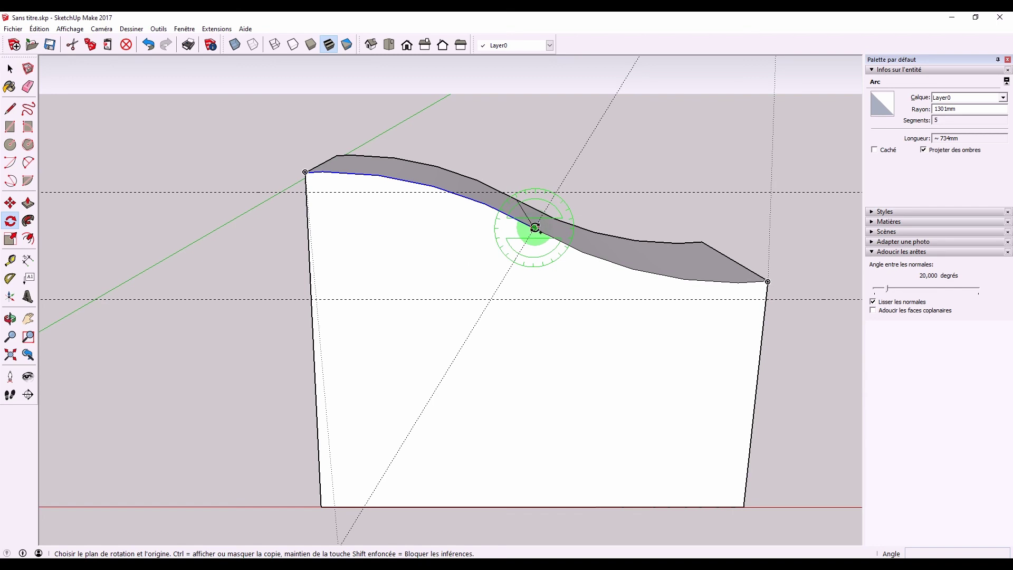
left_click(535, 227)
left_click(305, 171)
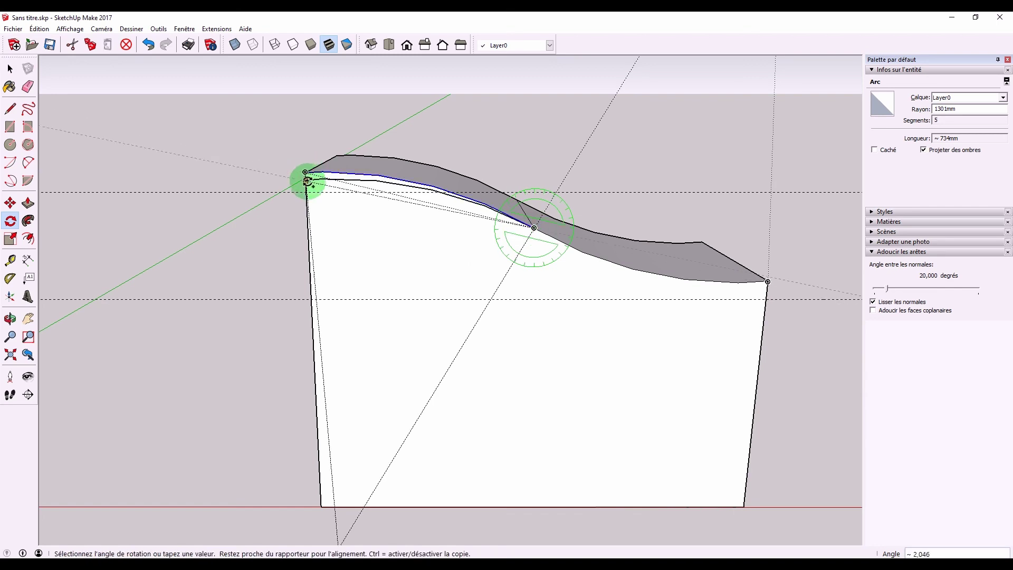
scroll(306, 191, "up", 2)
scroll(306, 190, "up", 2)
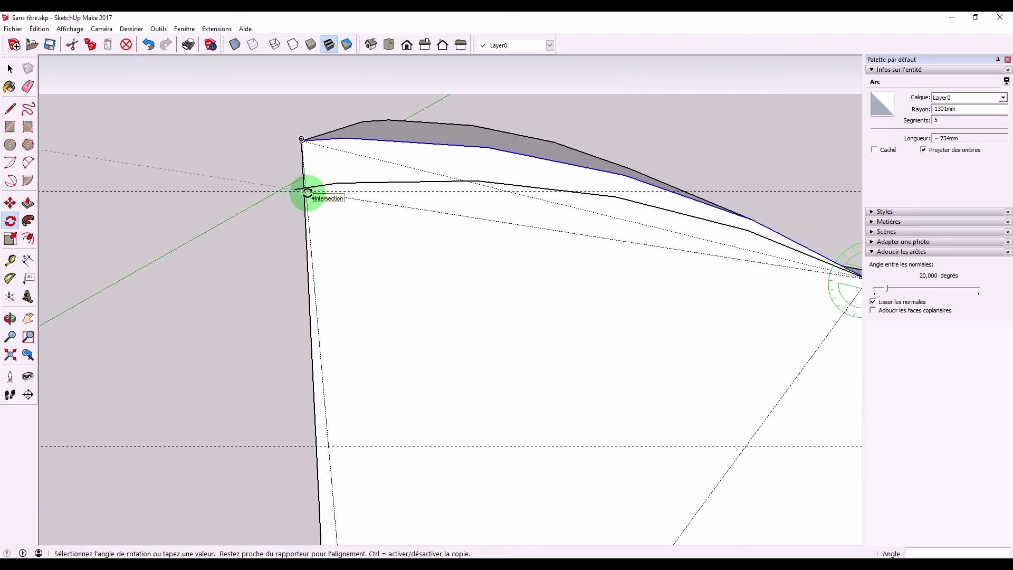
scroll(305, 190, "up", 2)
scroll(303, 190, "up", 2)
scroll(302, 190, "up", 2)
scroll(298, 187, "up", 1)
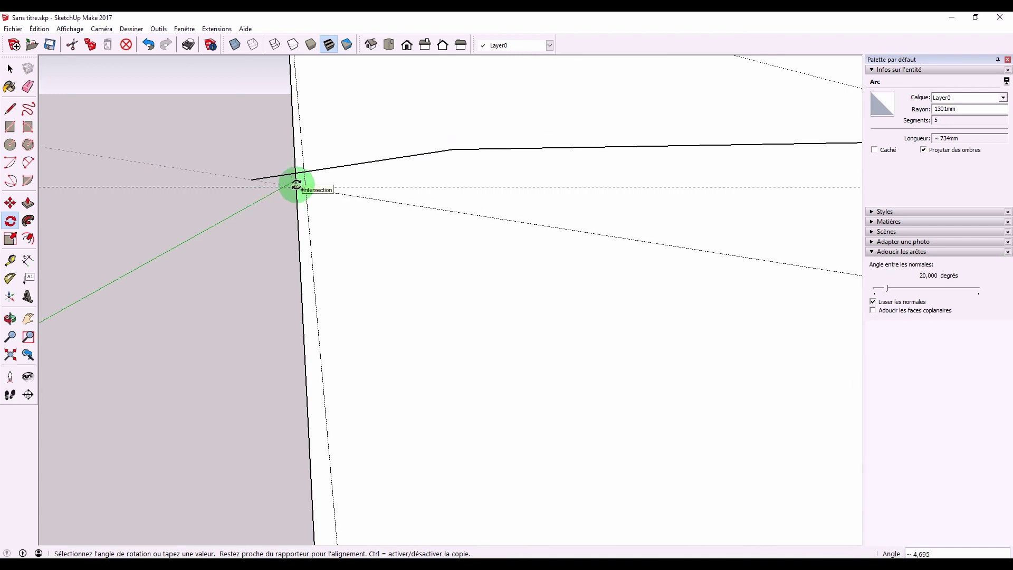
scroll(303, 195, "up", 2)
scroll(310, 204, "up", 2)
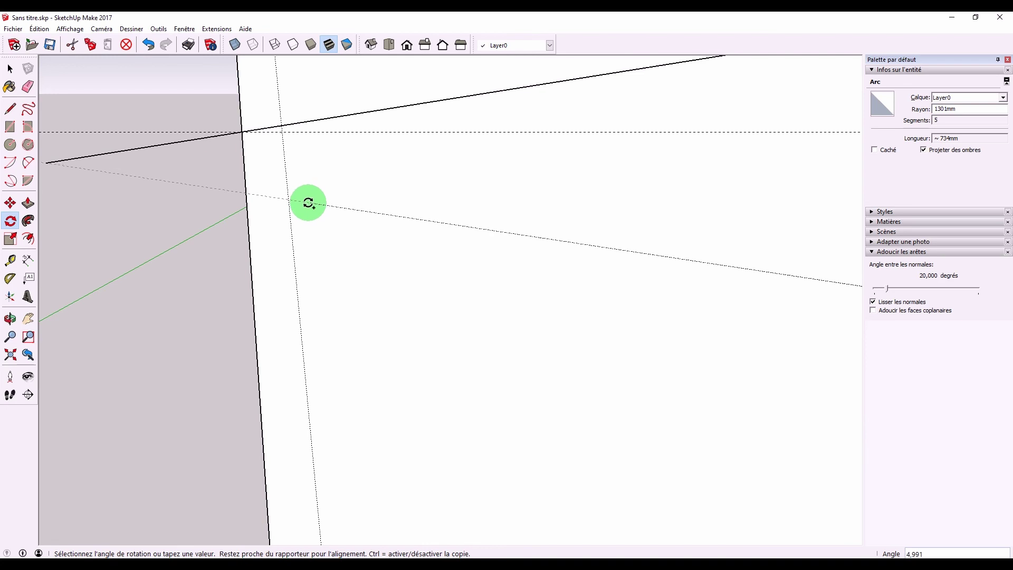
Rotate the curve onto the front face just below the wavy top edge.
left_click(309, 203)
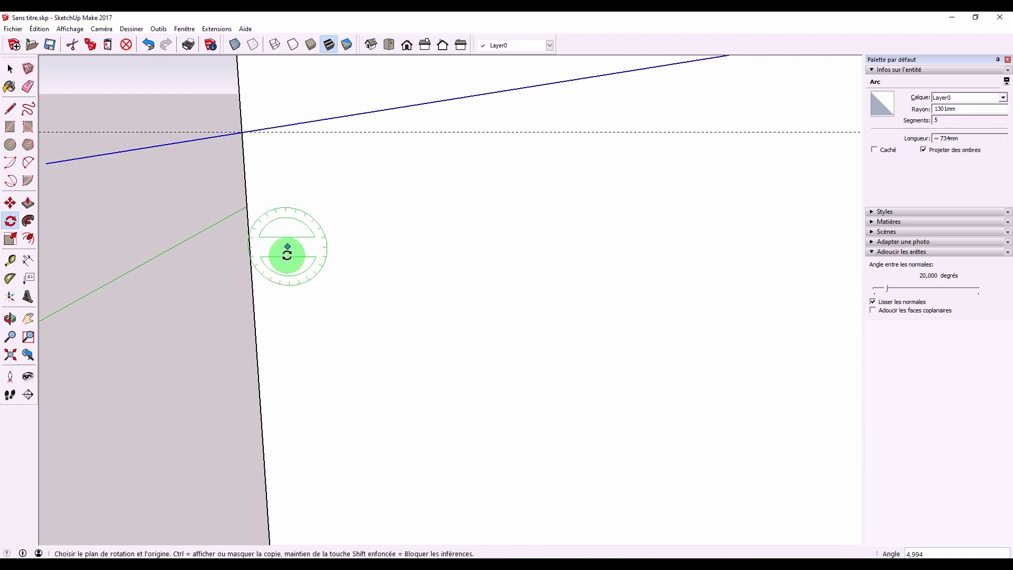
scroll(283, 249, "down", 2)
scroll(464, 271, "down", 2)
scroll(536, 301, "down", 2)
middle_click_drag(599, 319, 340, 308)
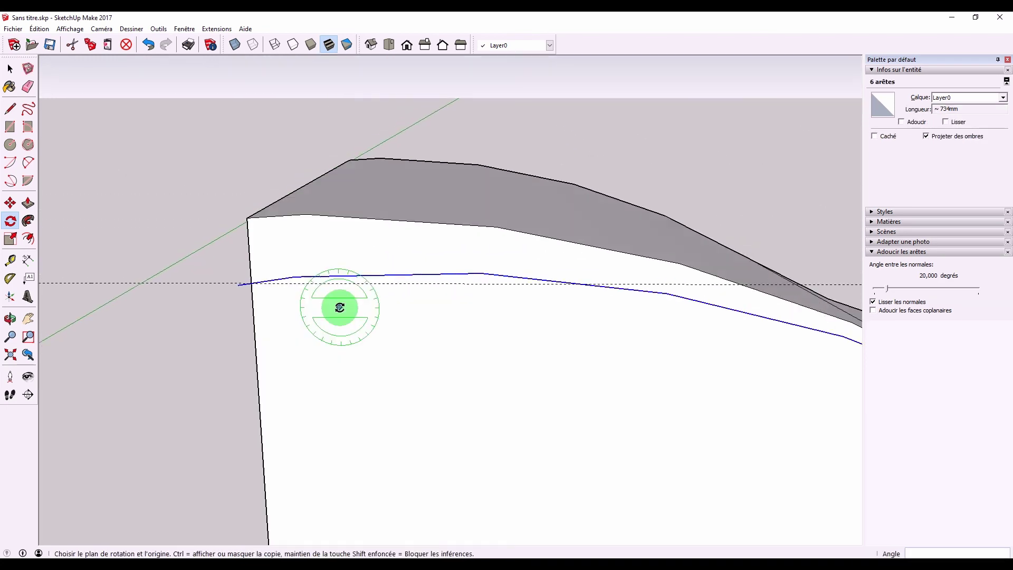
key("space")
Delete the short vertical corner edge and redraw it from the curve's start.
left_click(220, 328)
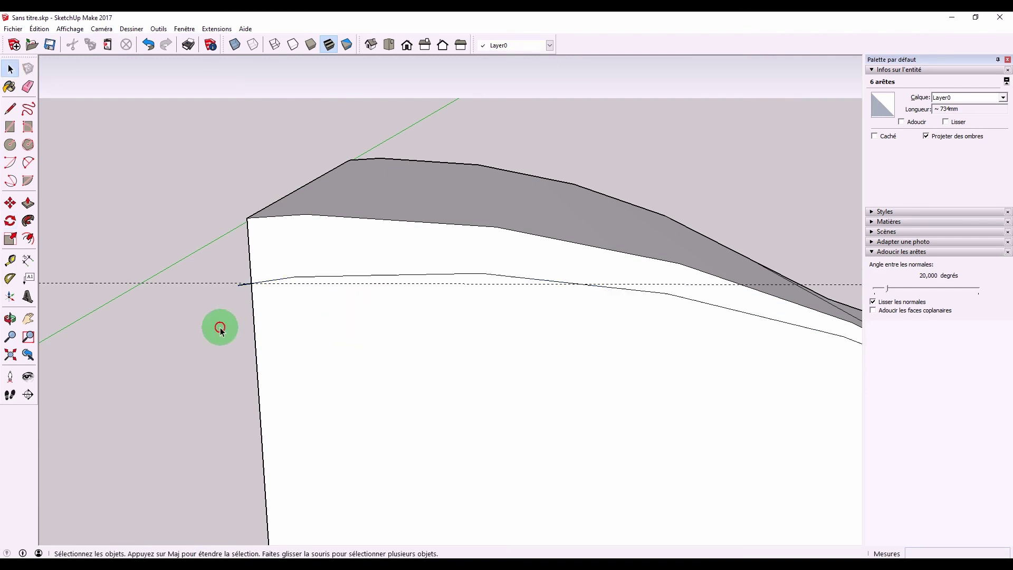
left_click(247, 264)
left_click(249, 266)
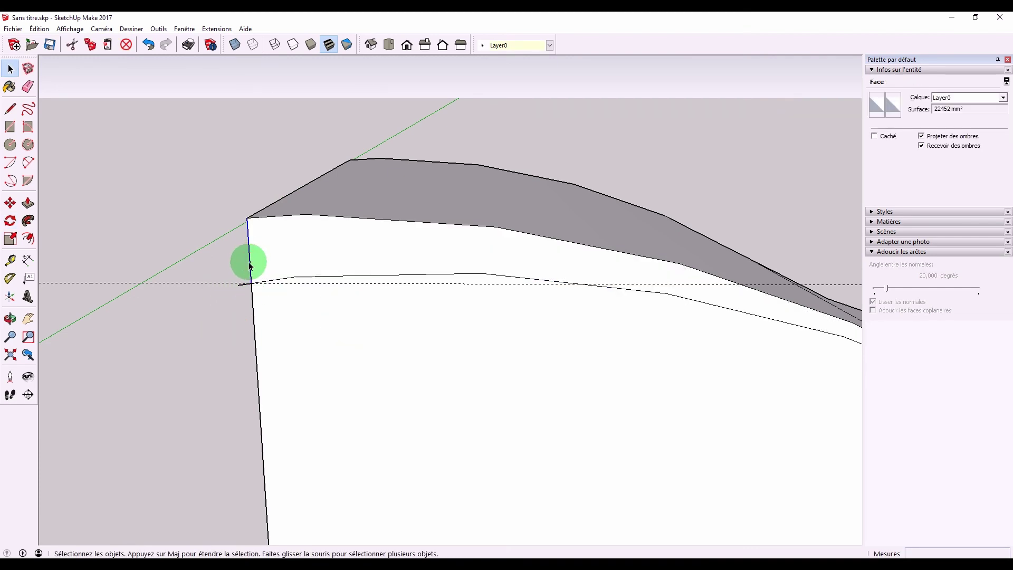
key("Delete")
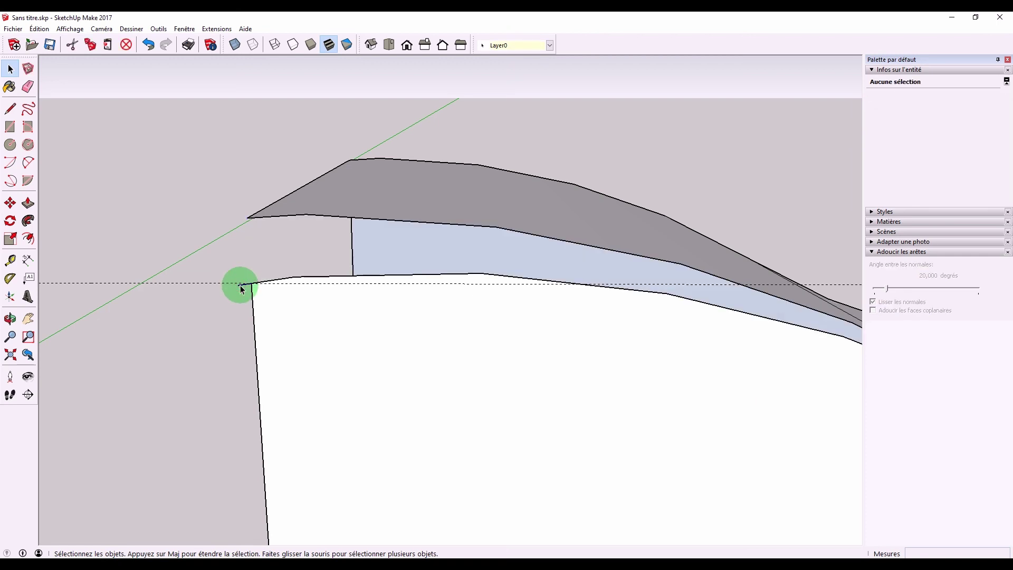
key("l")
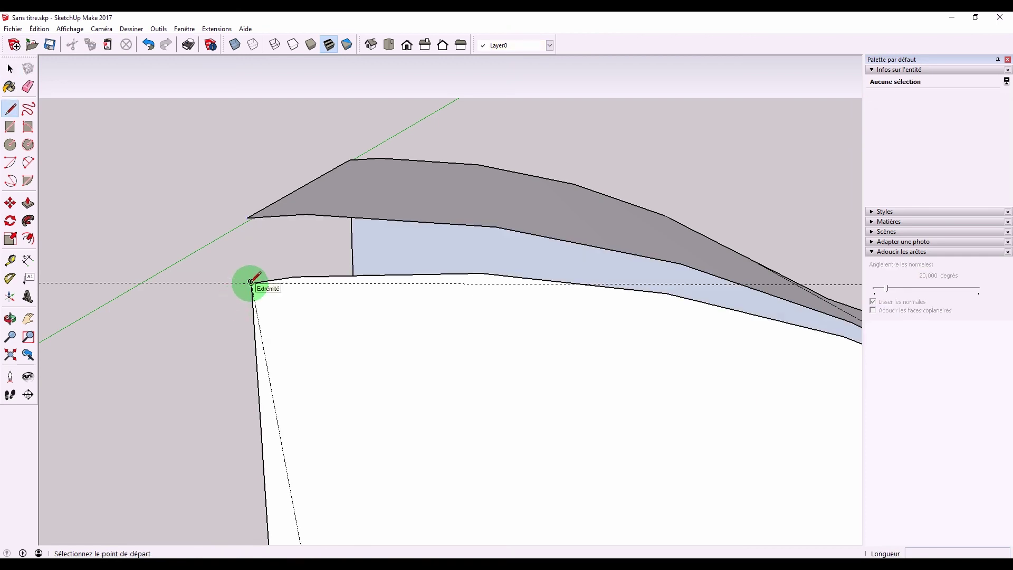
left_click(251, 282)
left_click(246, 216)
key("space")
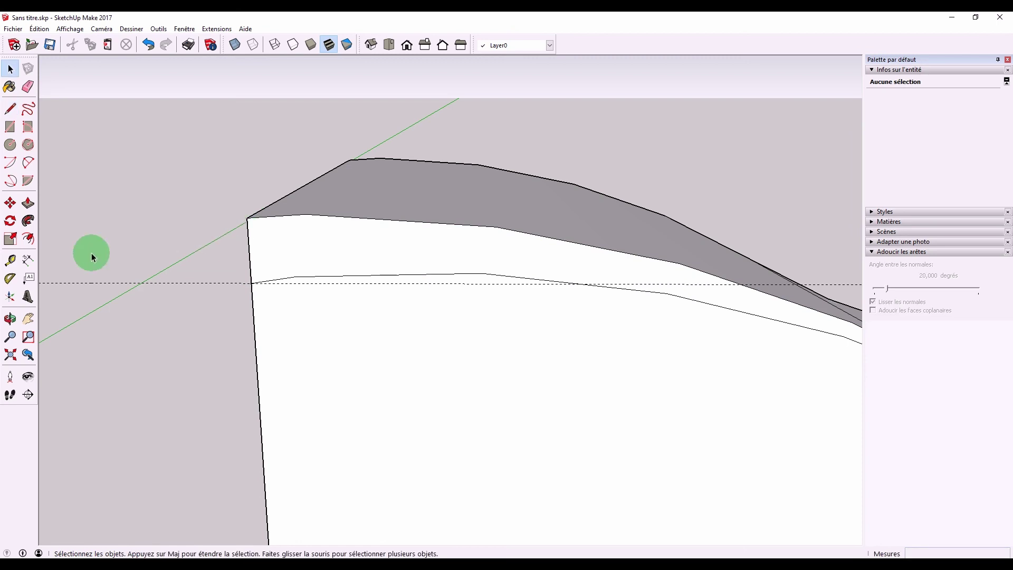
Dimension the short vertical edge as 60mm.
left_click(28, 259)
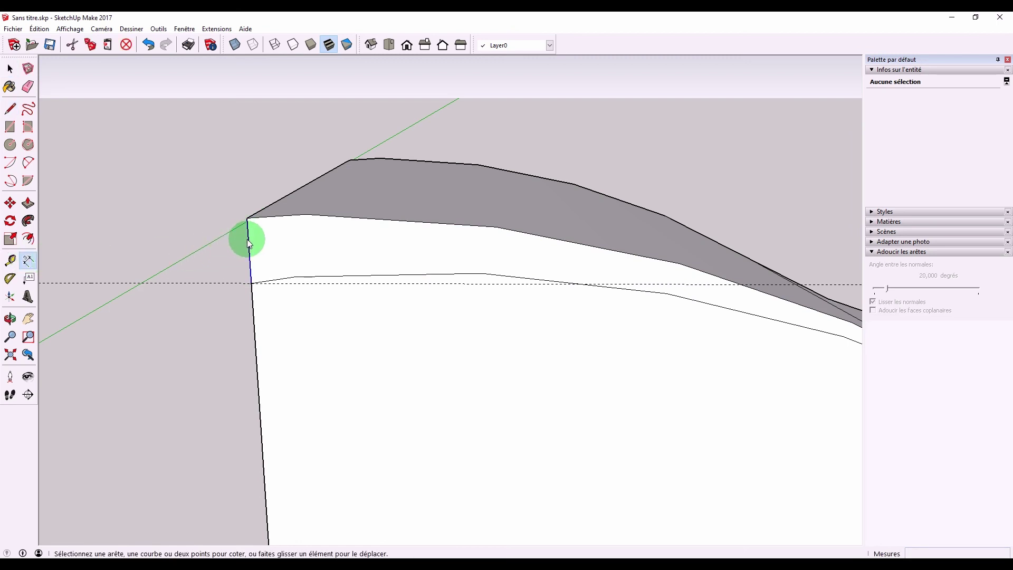
left_click_drag(248, 243, 220, 270)
left_click(213, 248)
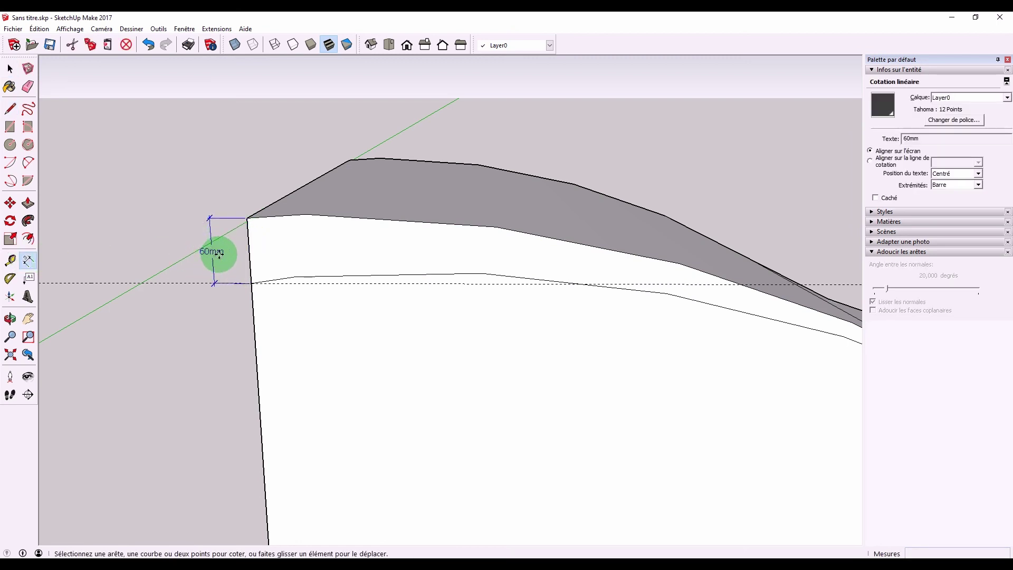
Set Model Info length precision to 0,000mm, showing the dimension as 60,022mm.
left_click(184, 29)
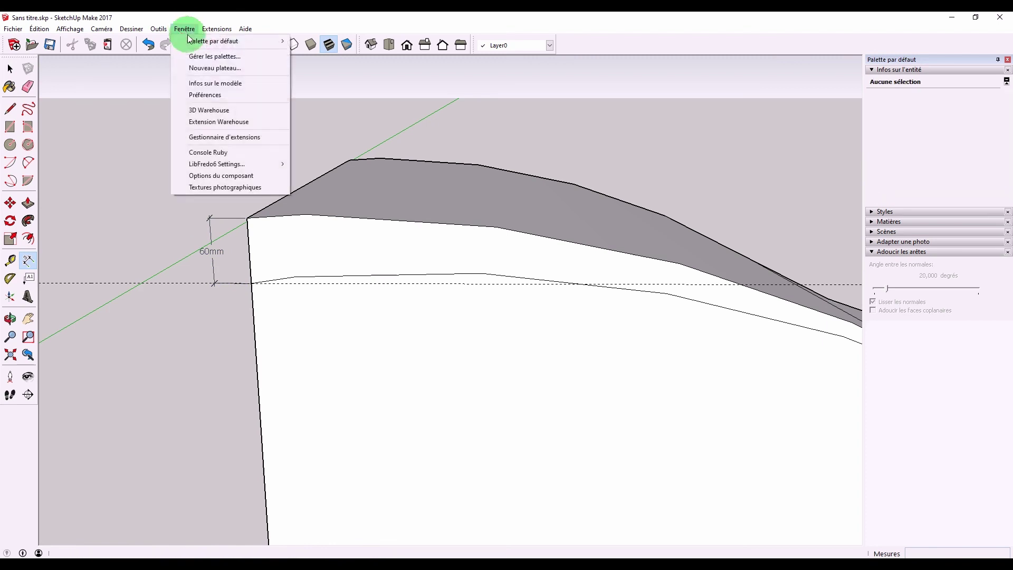
left_click(201, 85)
left_click_drag(346, 100, 409, 105)
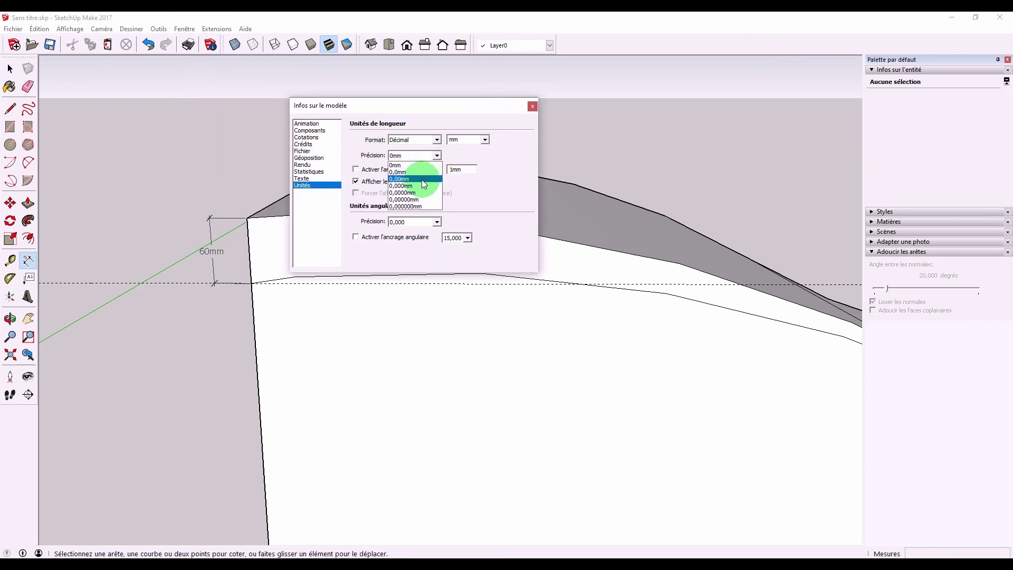
left_click(422, 186)
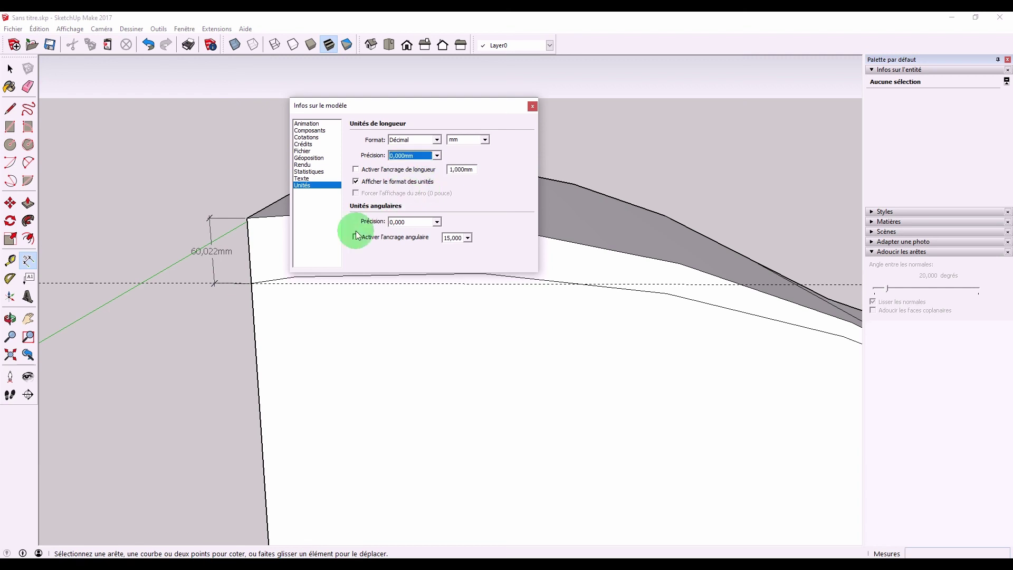
left_click(200, 256)
left_click(532, 106)
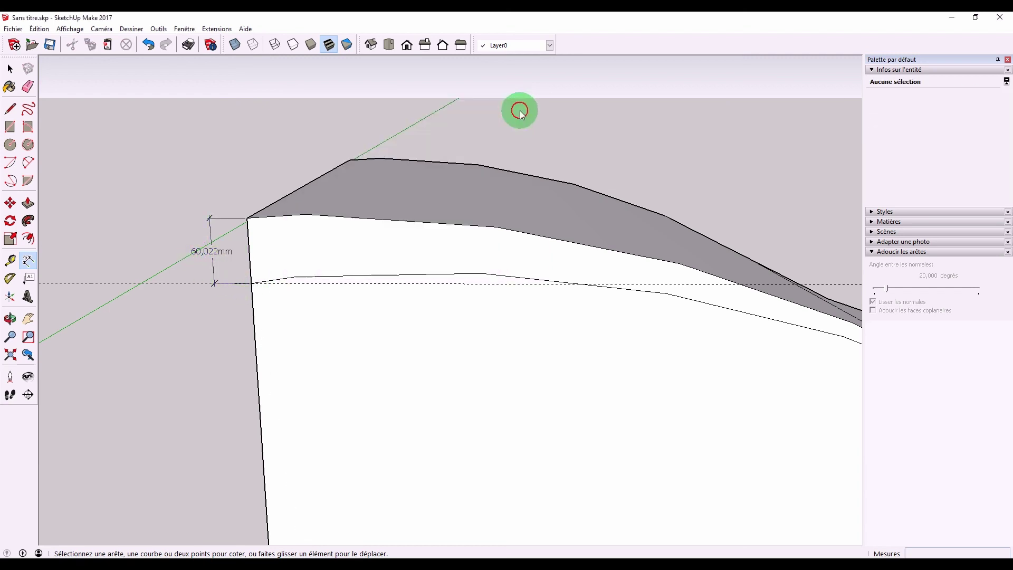
Delete the 60,022mm dimension.
key("space")
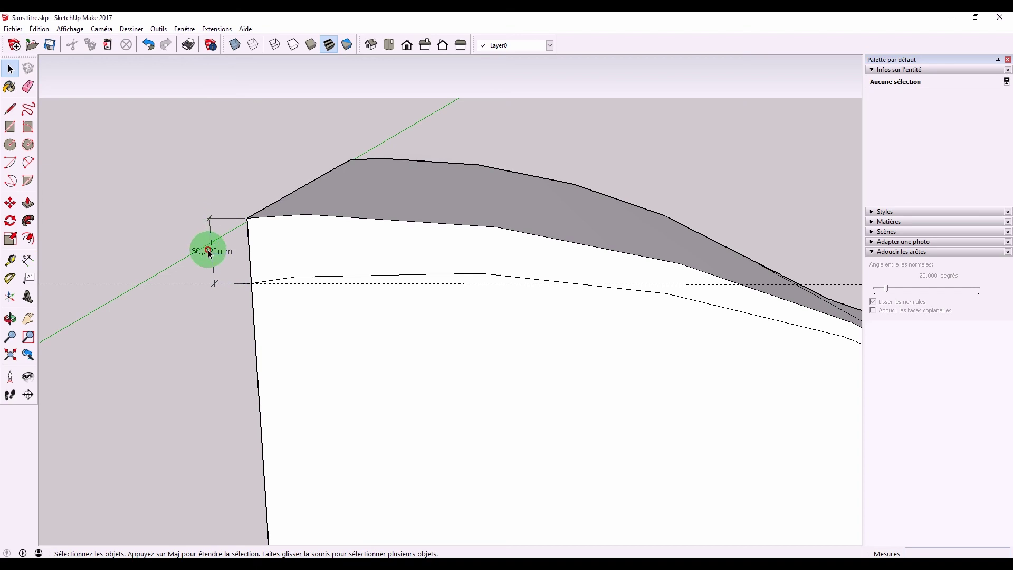
left_click(208, 254)
key("Delete")
Undo the redrawn edge, then draw a front-face arc from the left edge's guide point to the diagonal edge's end, bulging 41,877 mm.
key("ctrl+z")
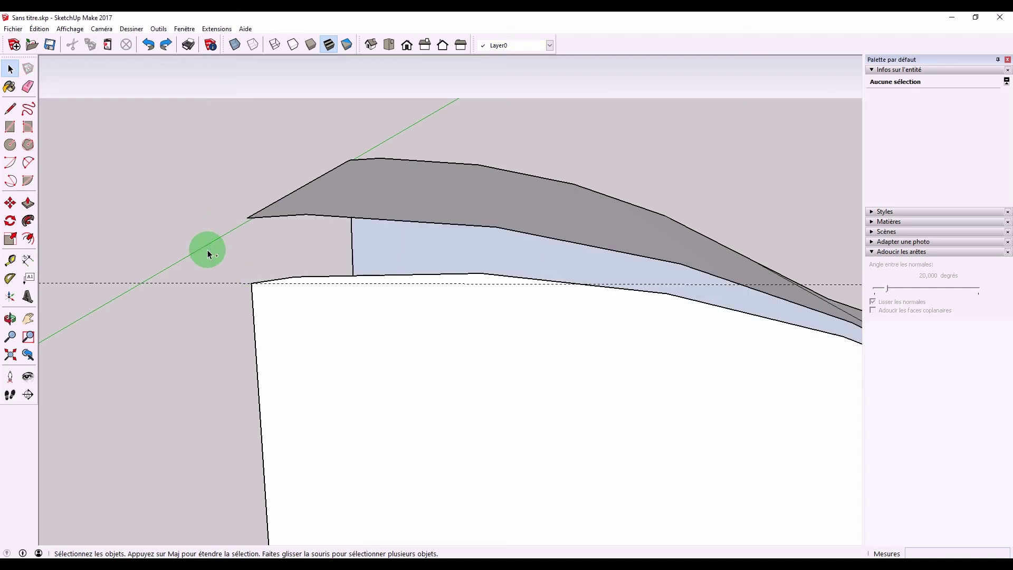
middle_click_drag(208, 253, 447, 348)
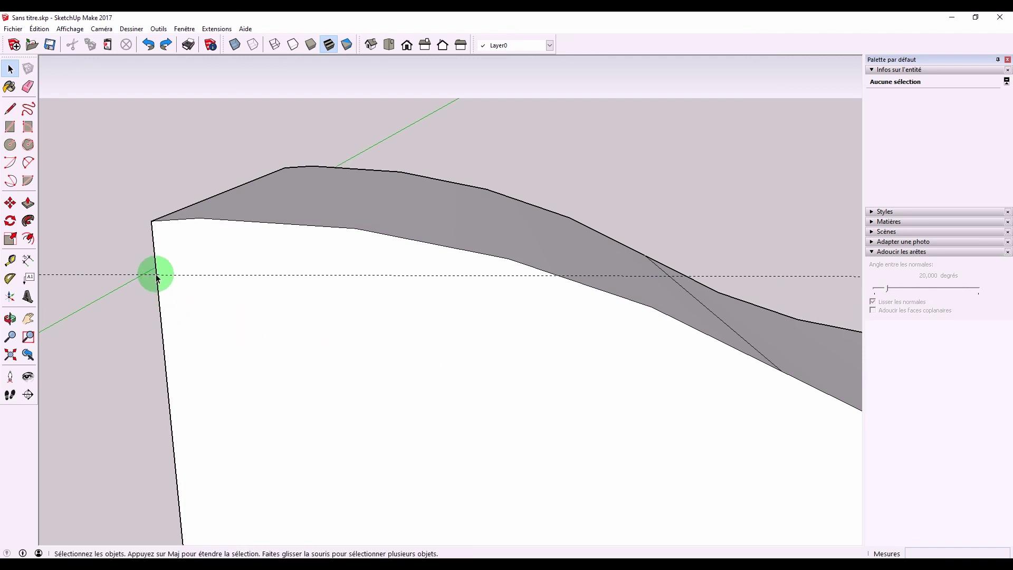
left_click(29, 164)
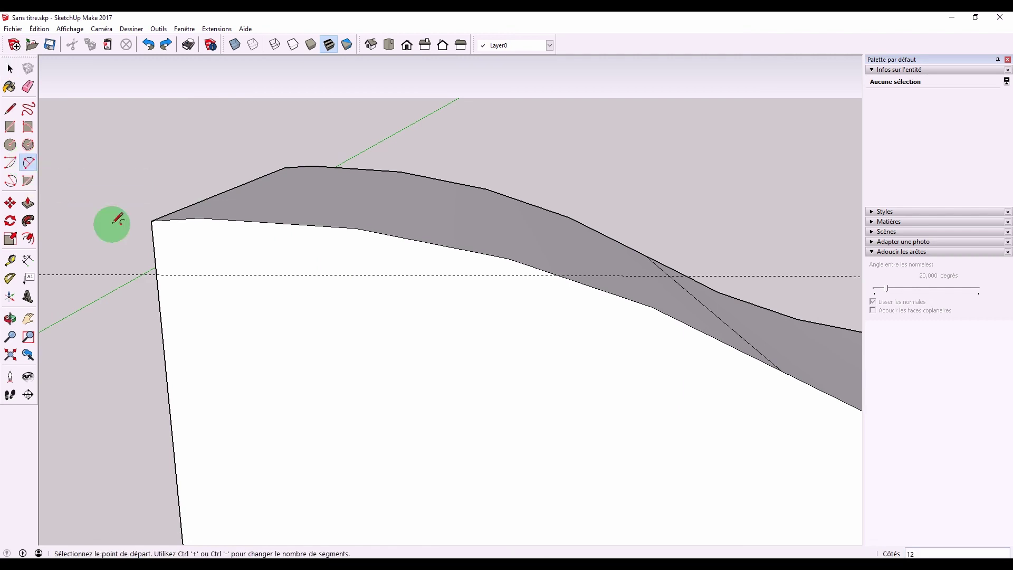
left_click(155, 274)
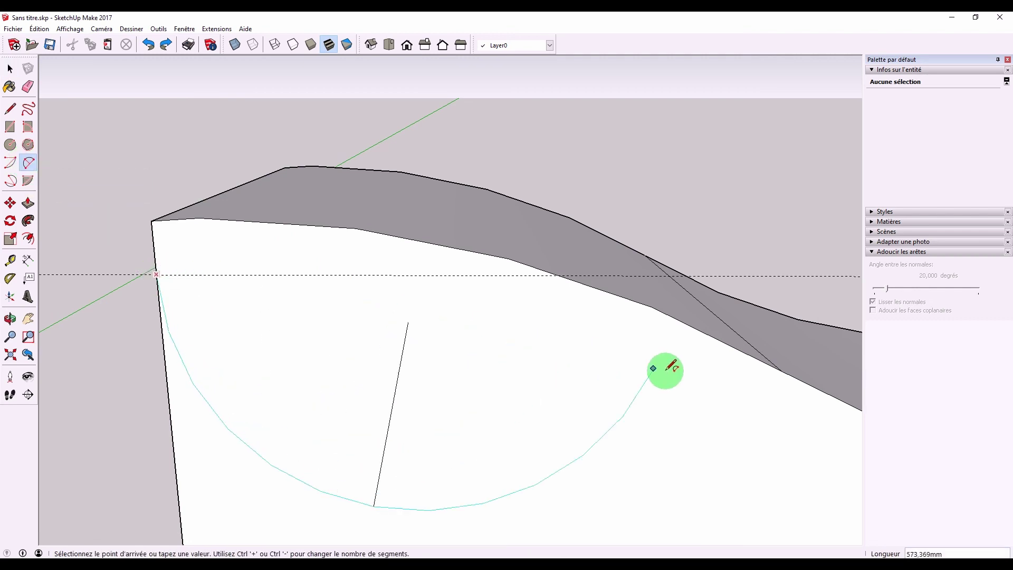
left_click(780, 370)
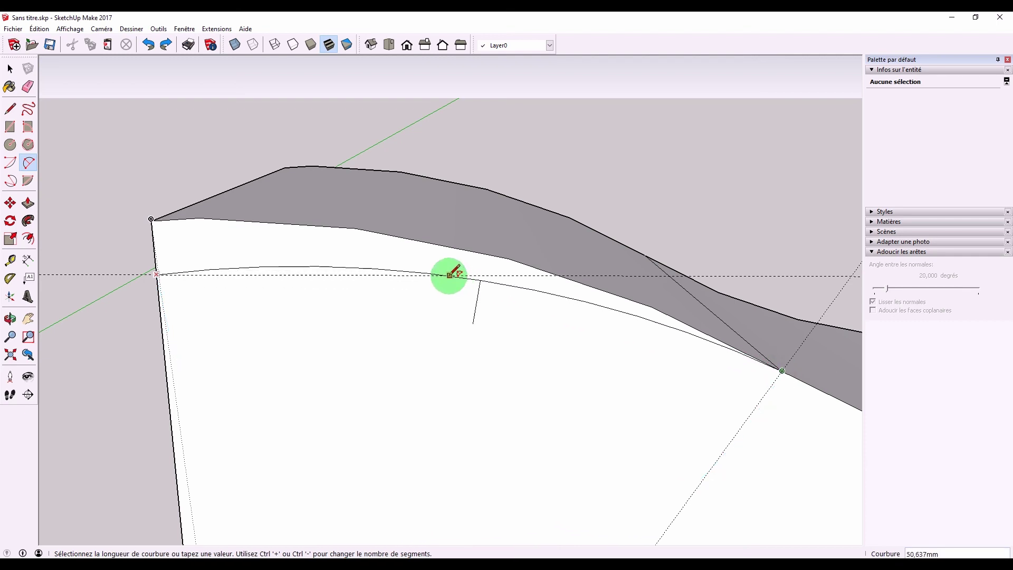
scroll(443, 285, "down", 1)
scroll(443, 285, "down", 2)
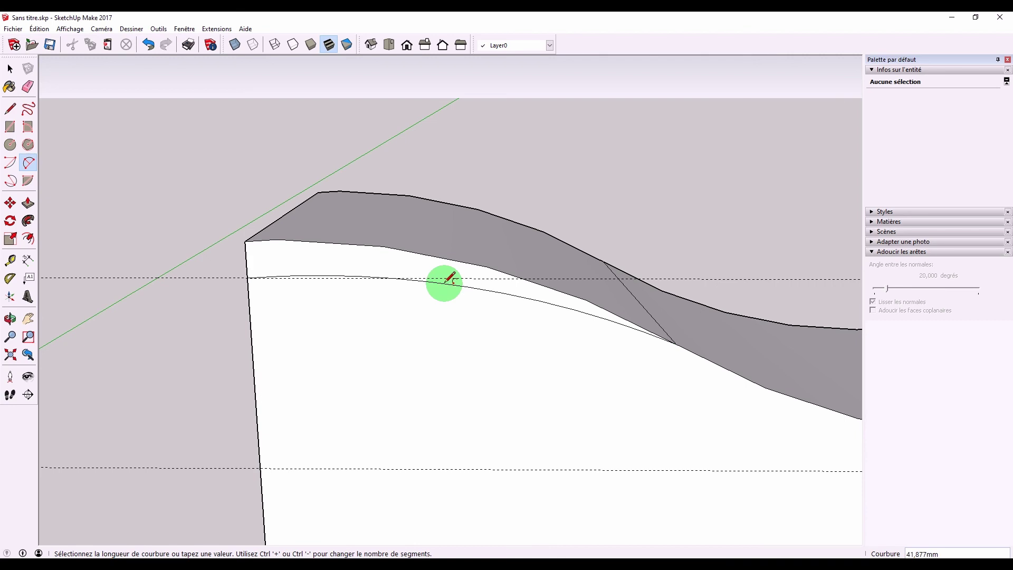
left_click(446, 282)
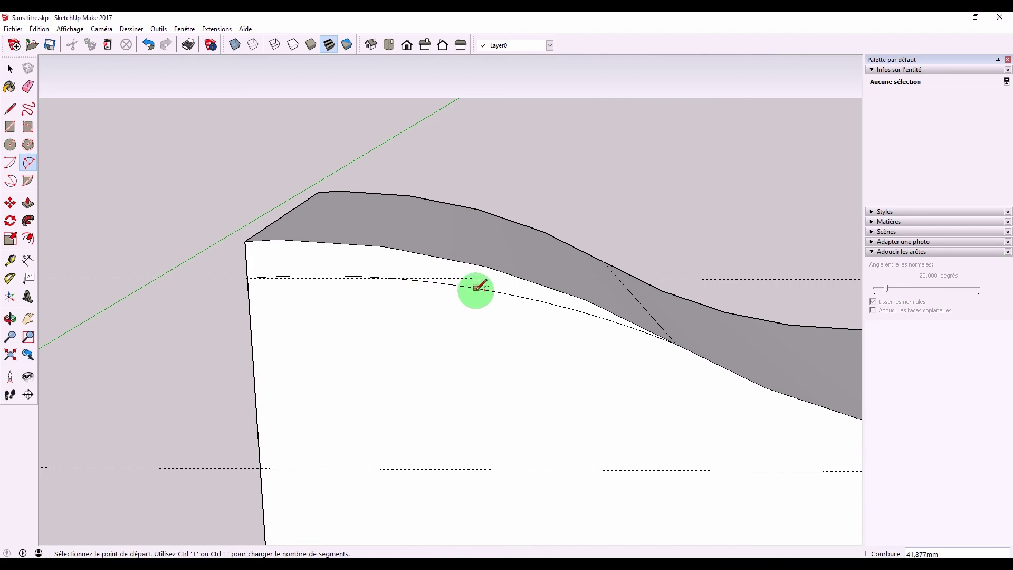
Set the new lower front arc to 5 segments in Entity Info, matching the upper wave curve.
key("space")
left_click(391, 278)
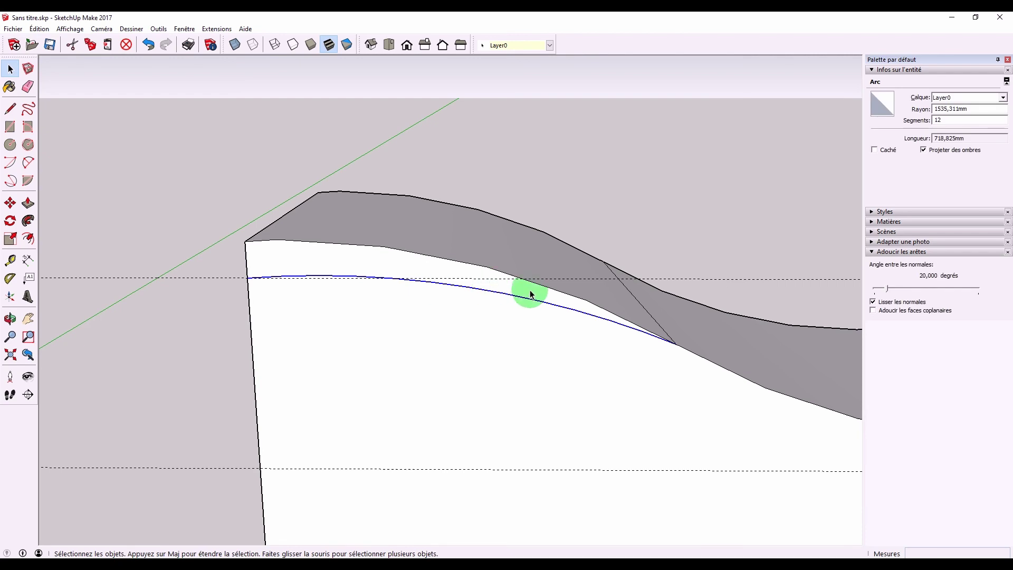
left_click(934, 120)
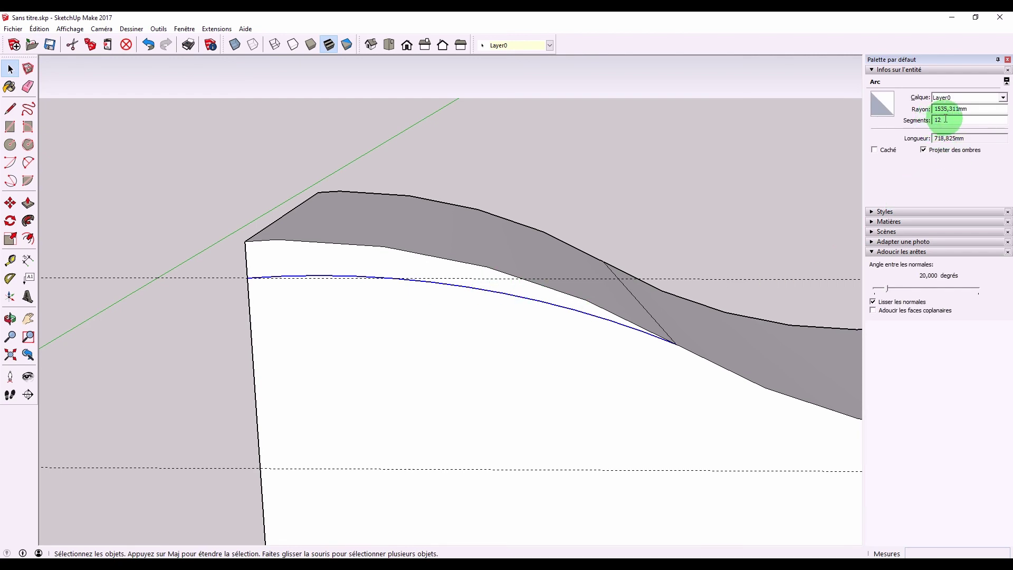
left_click(436, 259)
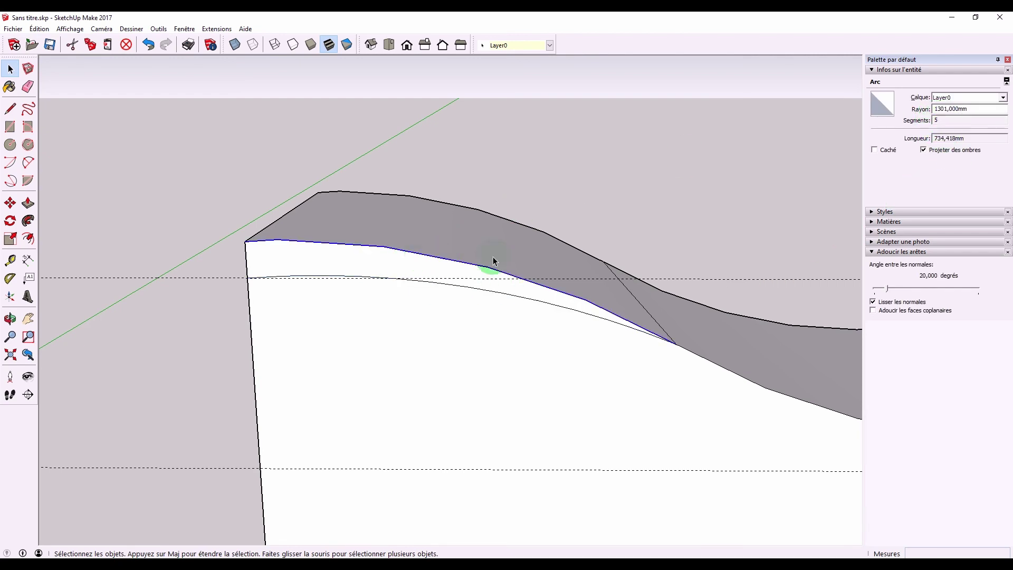
left_click(918, 140)
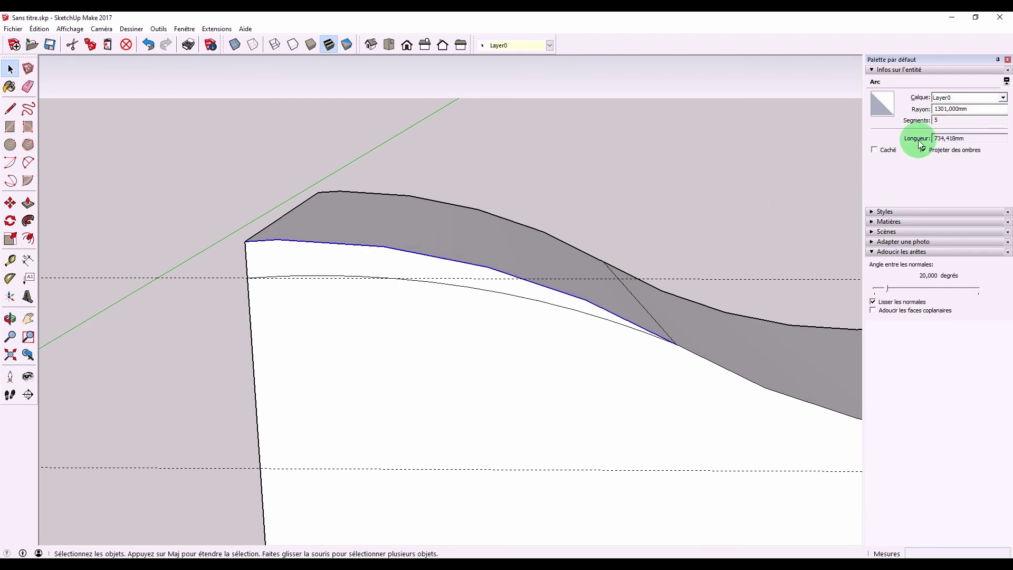
left_click(515, 301)
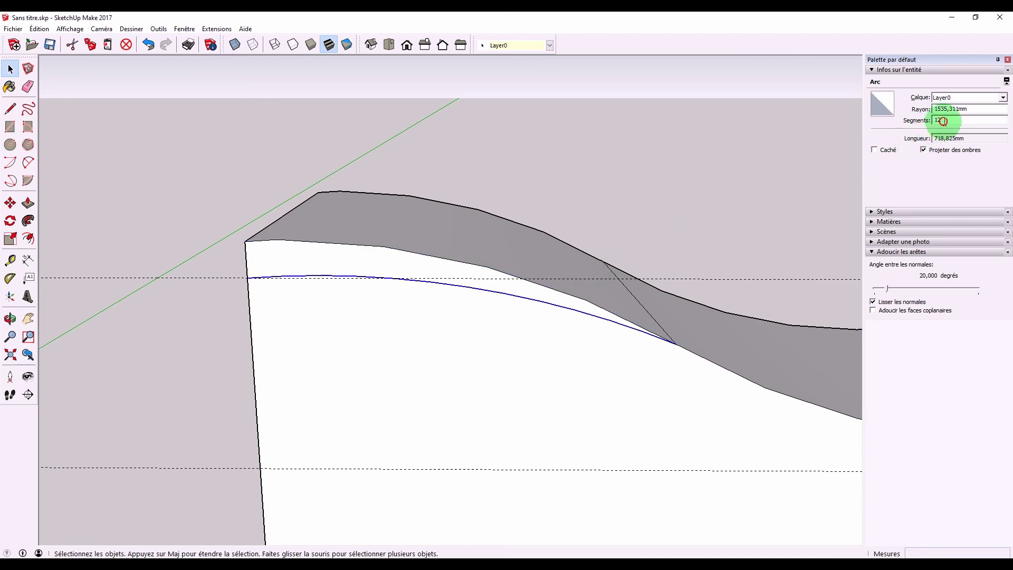
type("5")
left_click(658, 178)
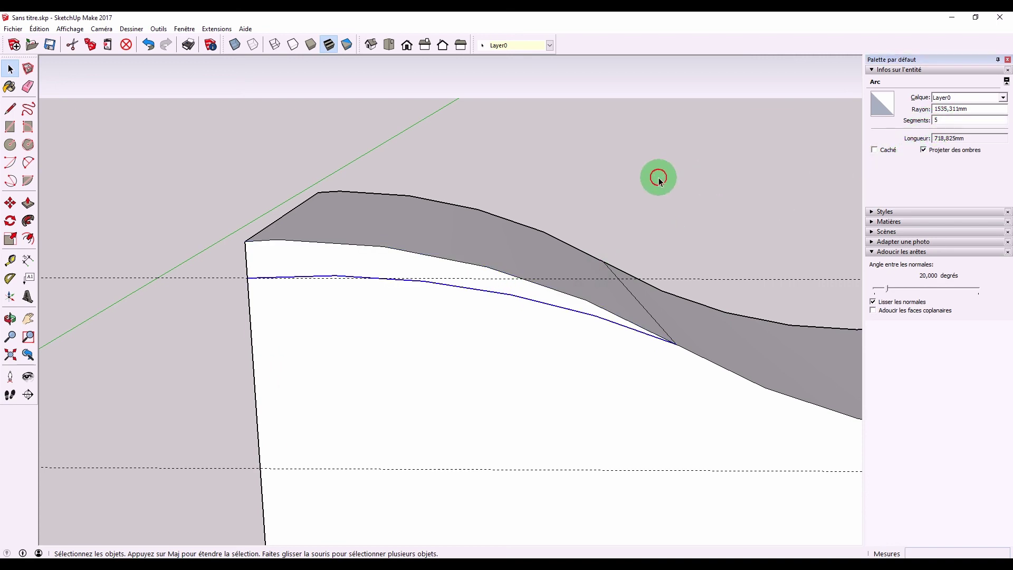
middle_click_drag(659, 177, 429, 277)
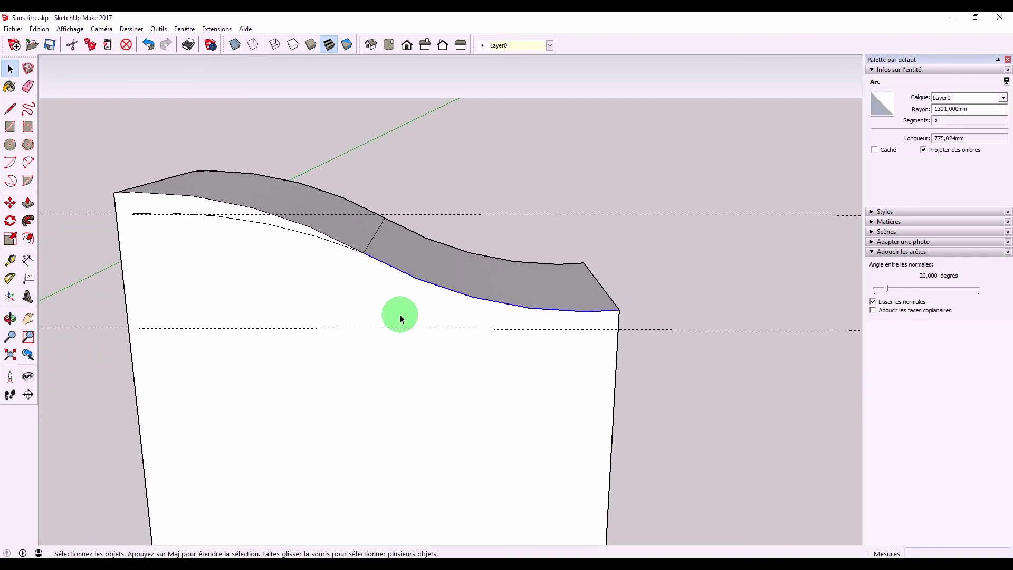
Rotate the lower front arc slightly about its right end.
key("q")
left_click_drag(364, 256, 621, 307)
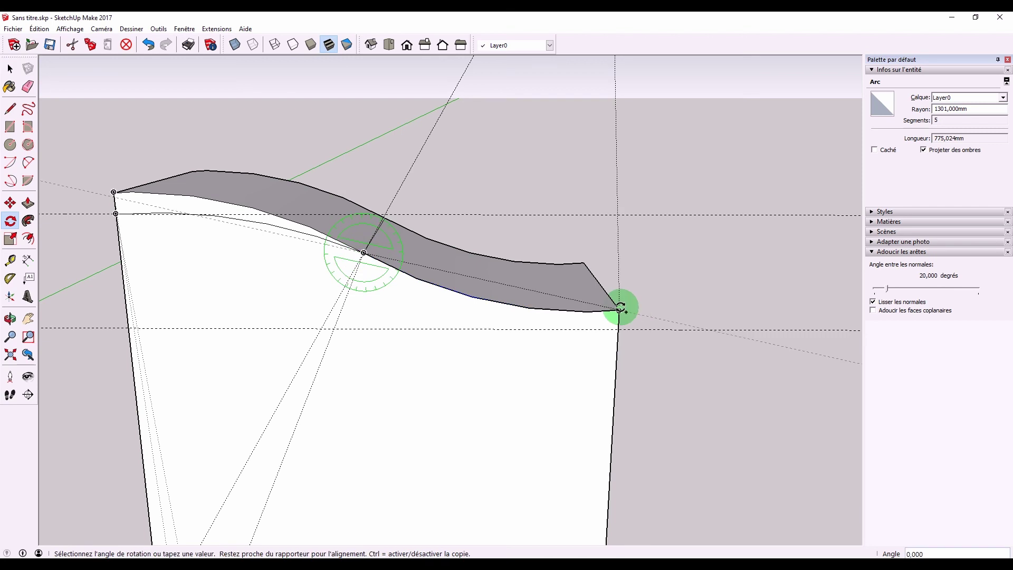
scroll(607, 329, "up", 1)
scroll(606, 330, "up", 2)
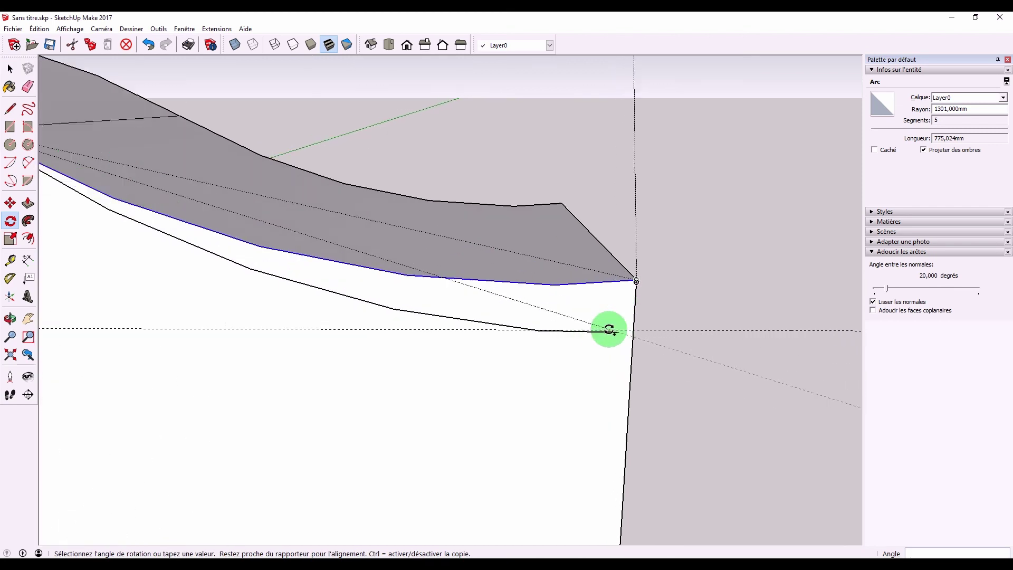
scroll(610, 331, "up", 2)
scroll(612, 330, "up", 2)
scroll(612, 332, "up", 2)
scroll(625, 332, "up", 2)
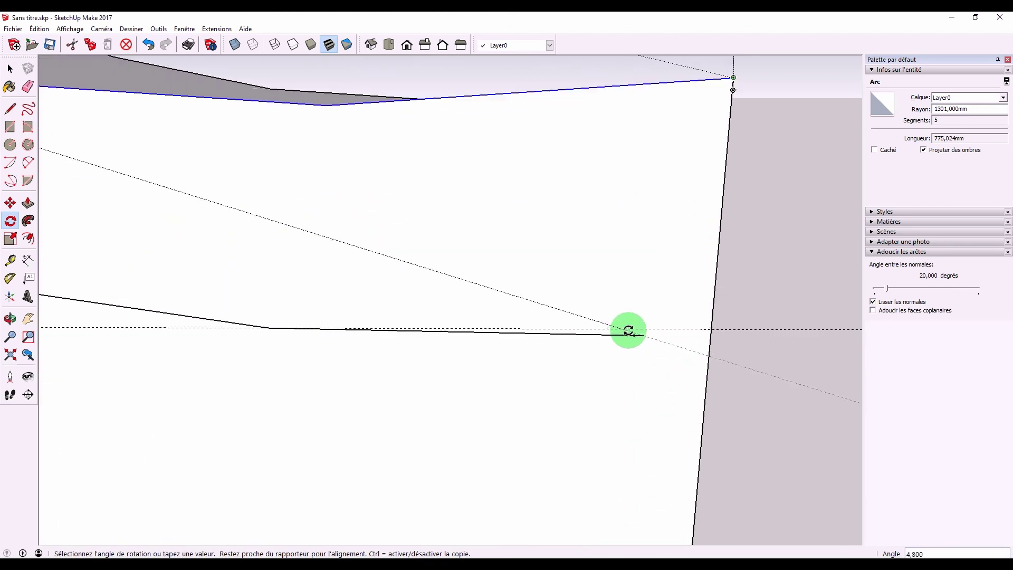
scroll(628, 331, "up", 1)
scroll(632, 330, "up", 1)
scroll(639, 331, "up", 1)
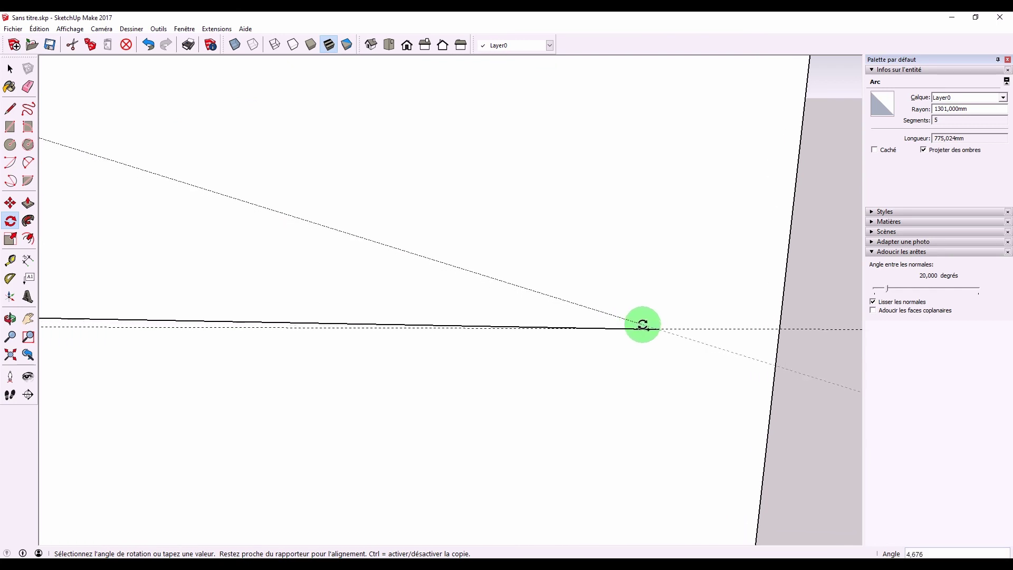
left_click(587, 340)
mouse_move(585, 339)
middle_mouse_down()
mouse_move(310, 389)
mouse_move(603, 362)
middle_mouse_up()
Erase the horizontal dashed guide line.
key("e")
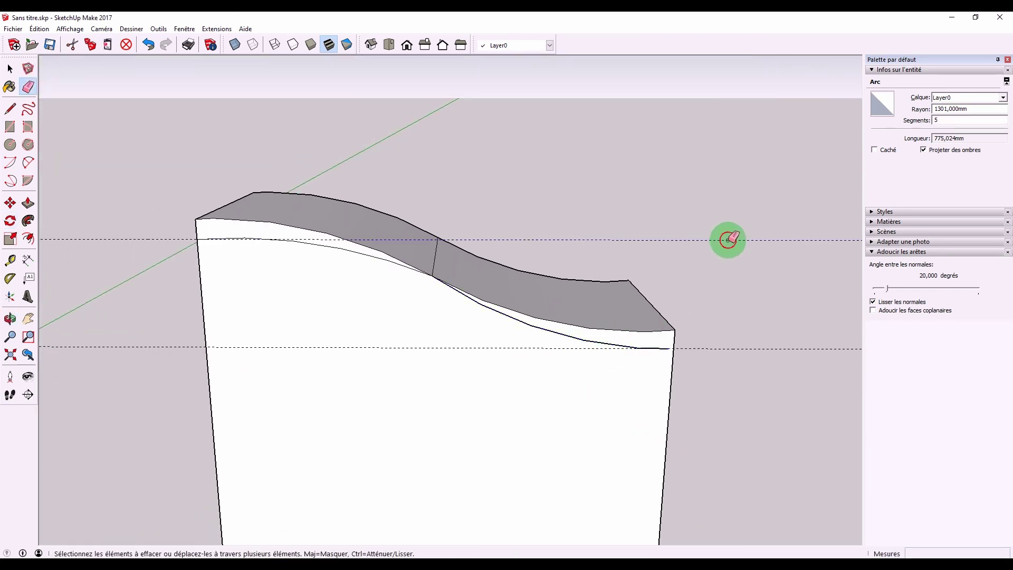
left_click(726, 348)
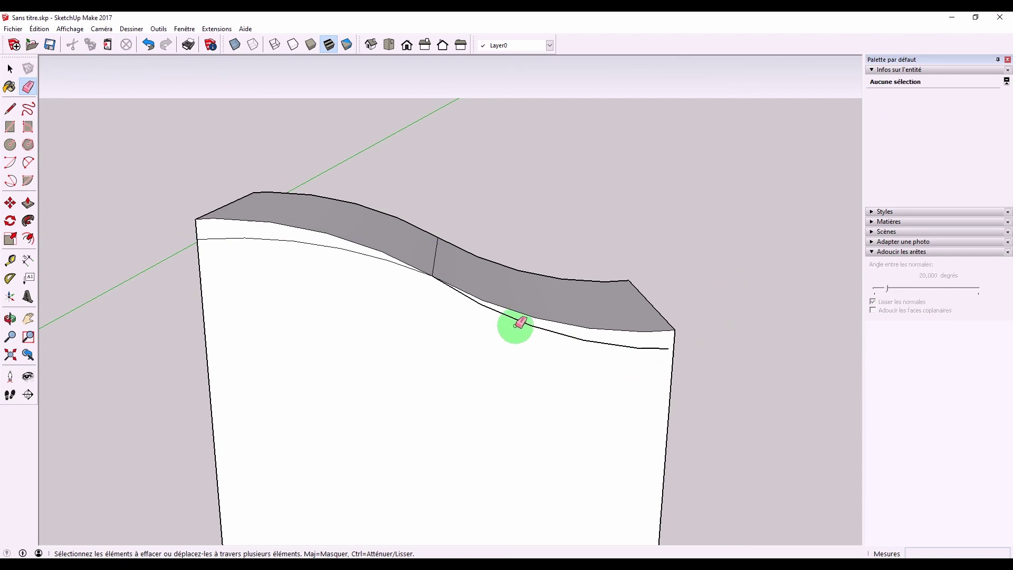
key("space")
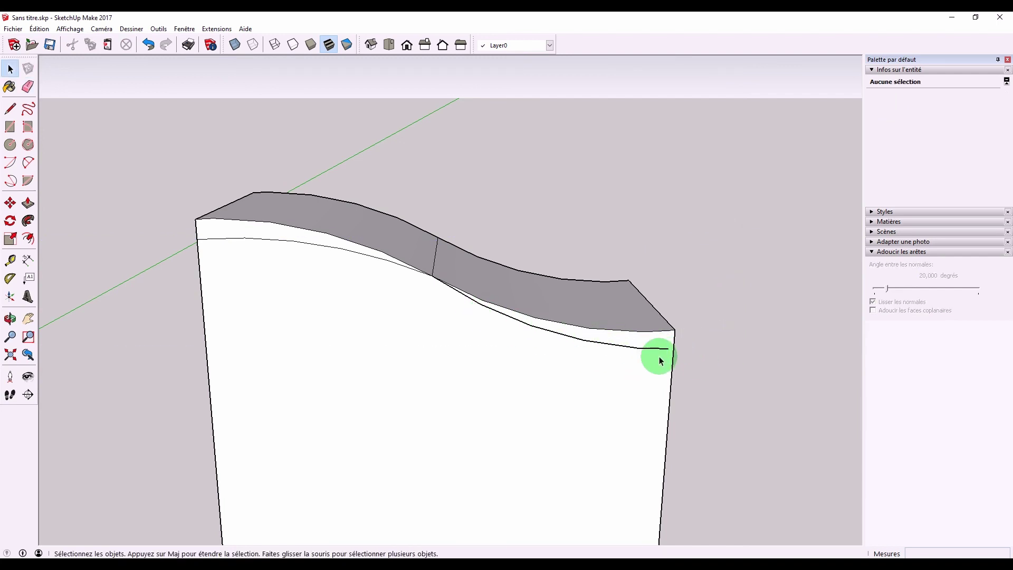
scroll(661, 353, "up", 1)
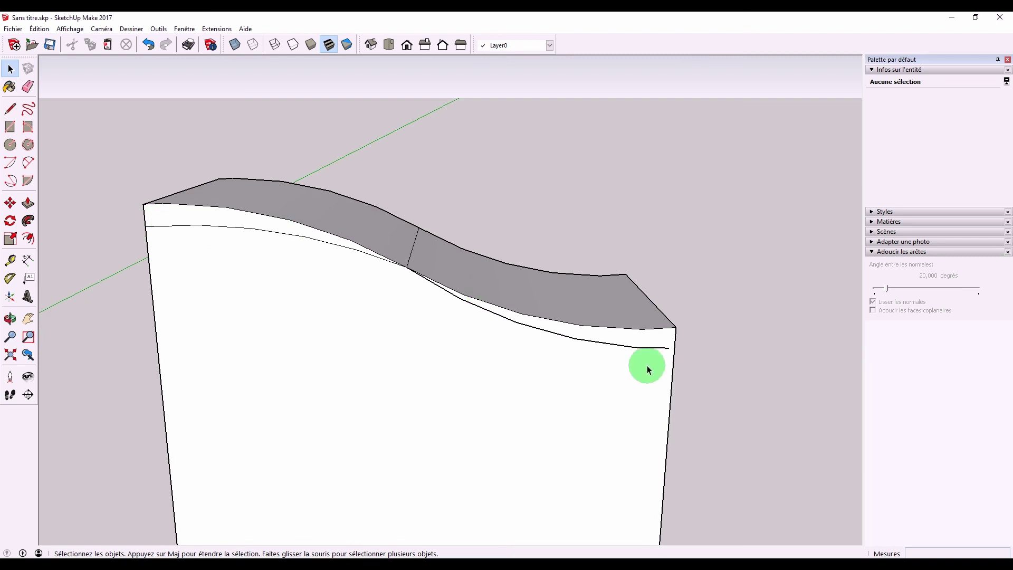
scroll(671, 384, "up", 1)
scroll(671, 369, "up", 1)
Draw a short line from the arc's end to the block's right edge, closing the front strip.
key("l")
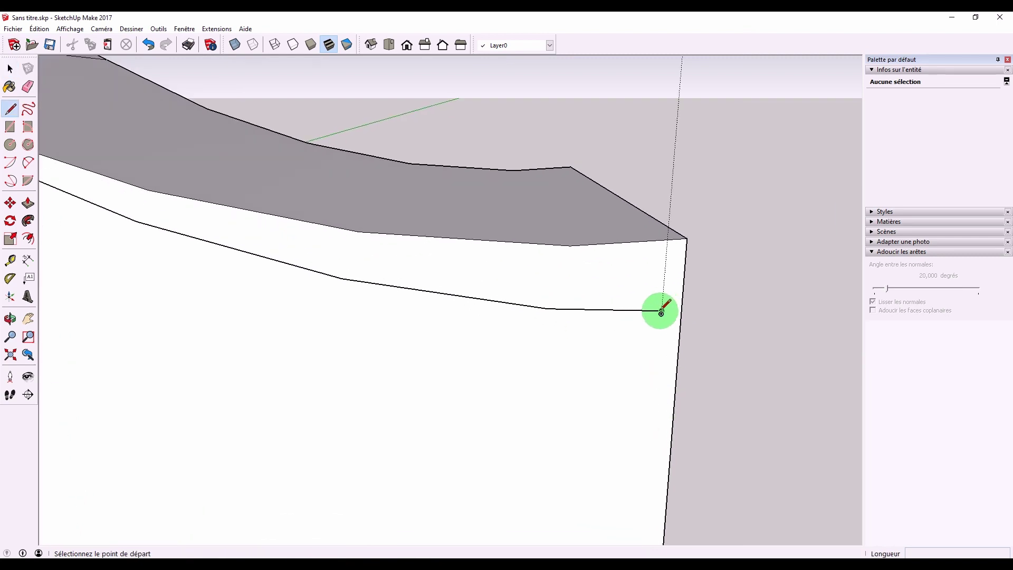
left_click(680, 311)
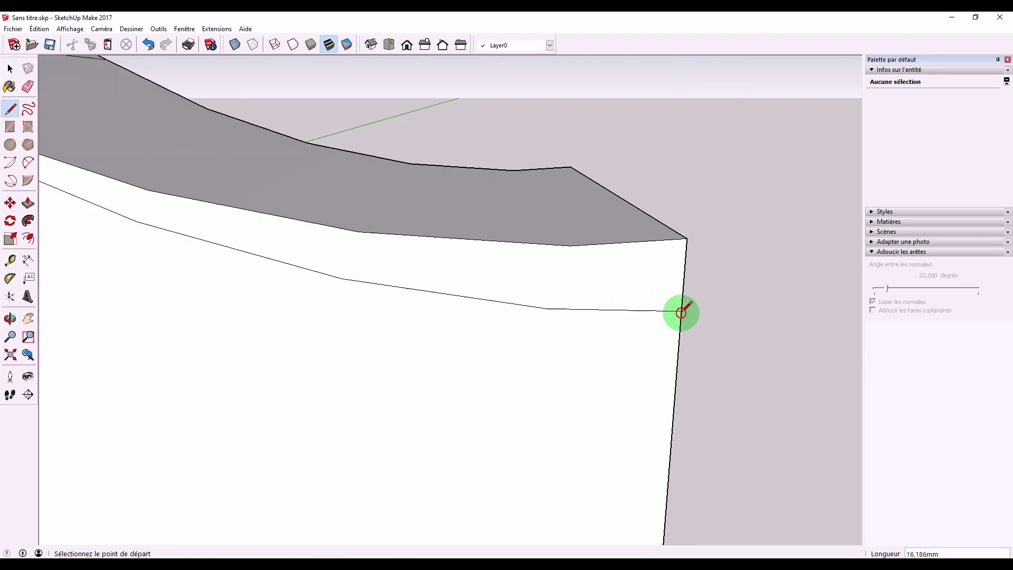
key("space")
middle_click_drag(475, 328, 592, 373)
scroll(327, 274, "down", 3)
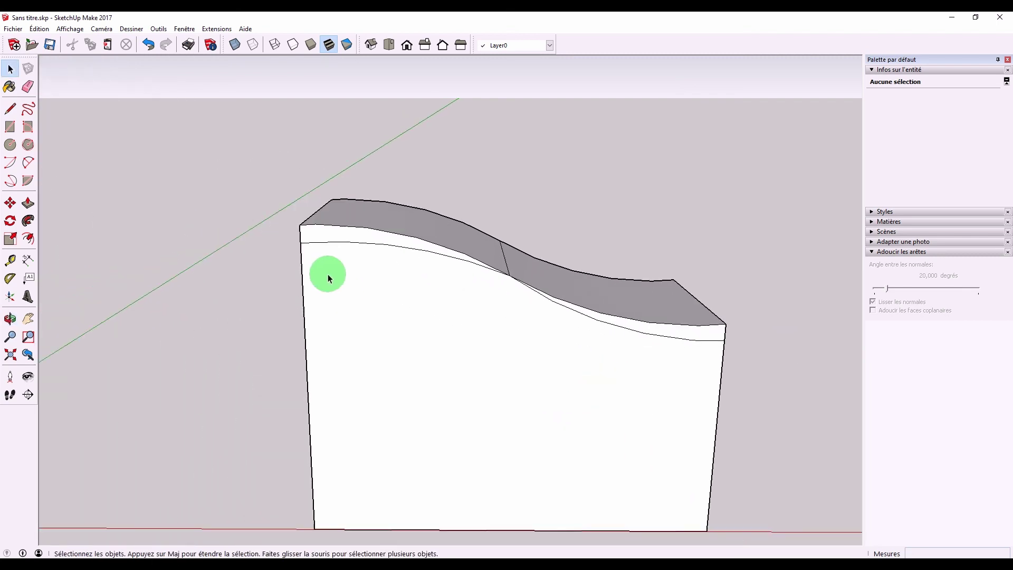
mouse_move(327, 274)
middle_mouse_down()
mouse_move(407, 346)
mouse_move(509, 381)
middle_mouse_up()
left_click(387, 267)
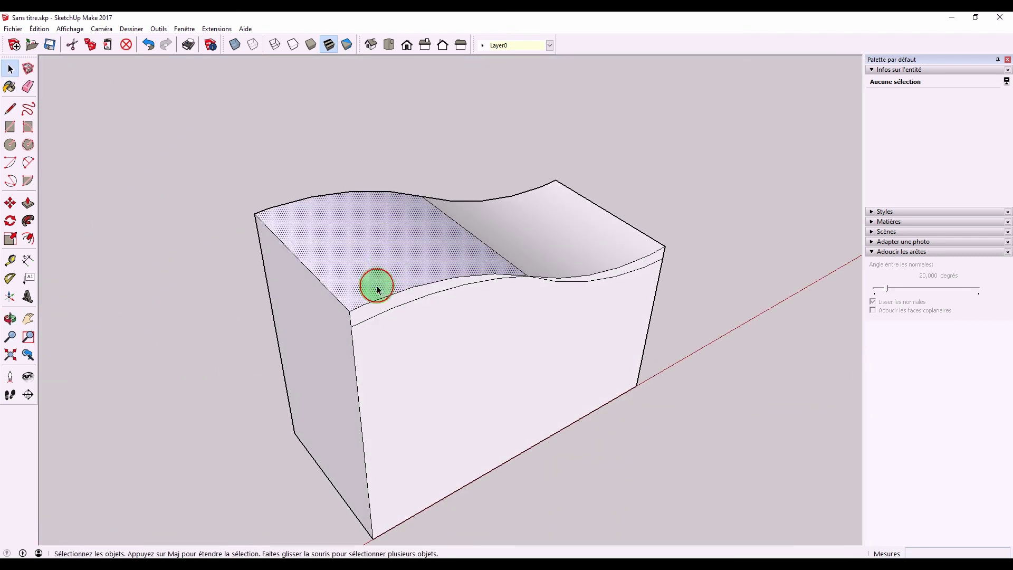
left_click(364, 305)
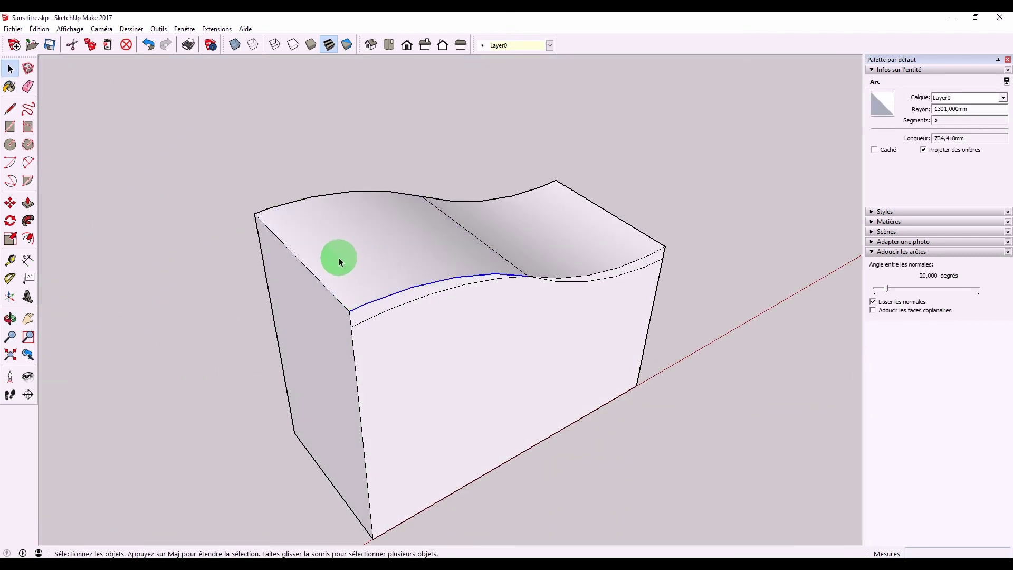
left_click(401, 261)
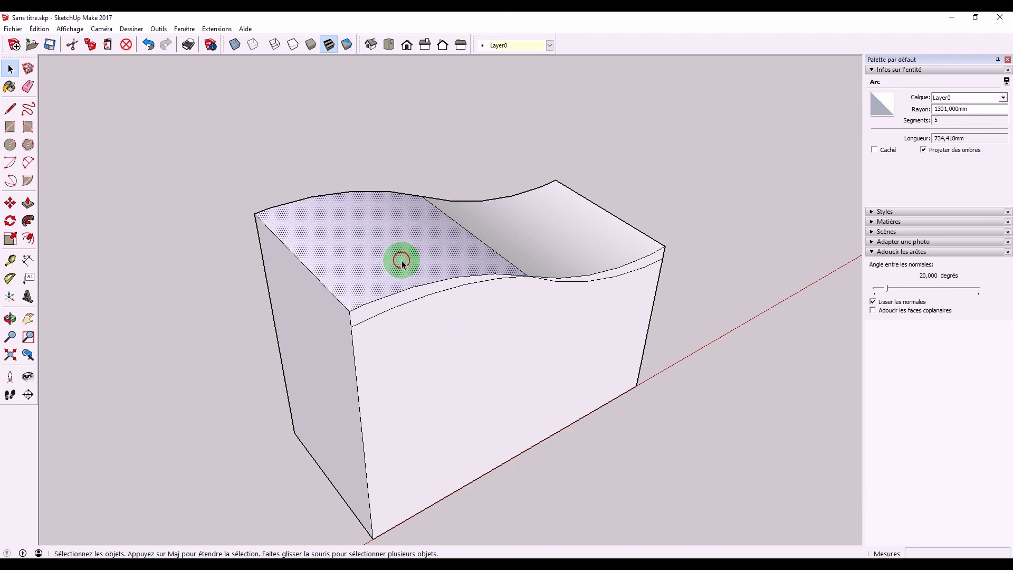
middle_click_drag(423, 252, 376, 248)
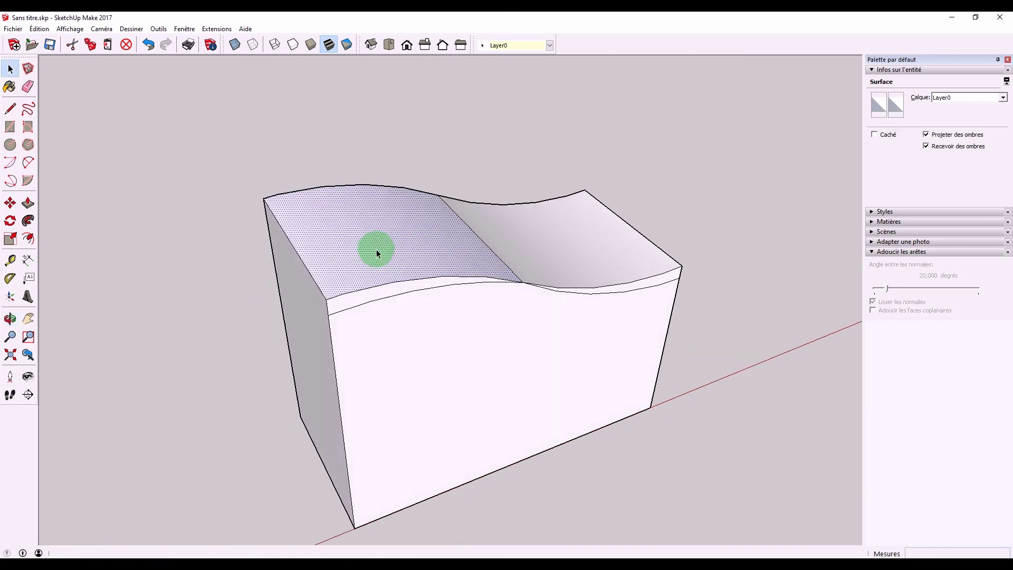
key("q")
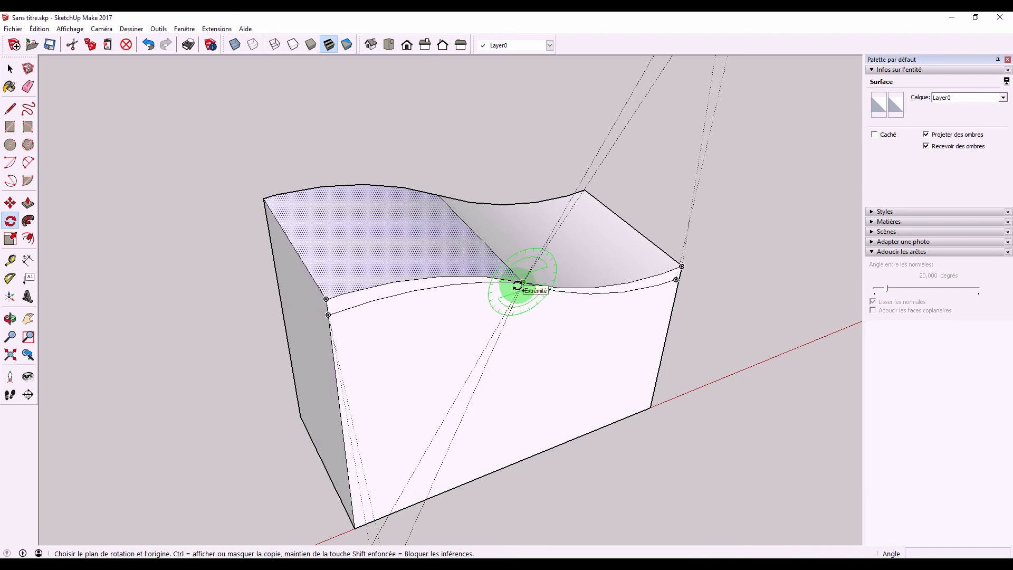
left_click(521, 283)
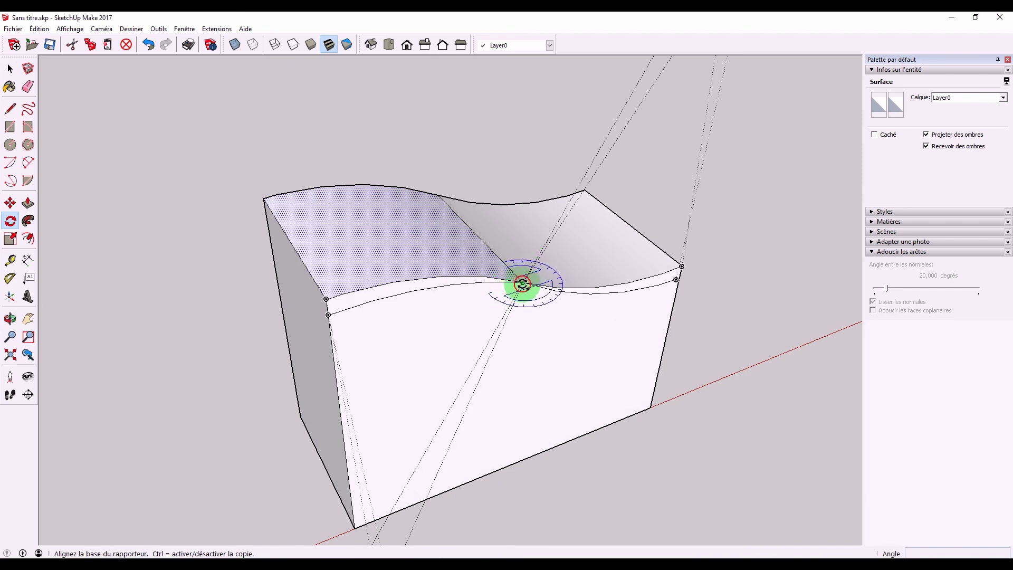
left_click(326, 298)
middle_click_drag(317, 272, 276, 278)
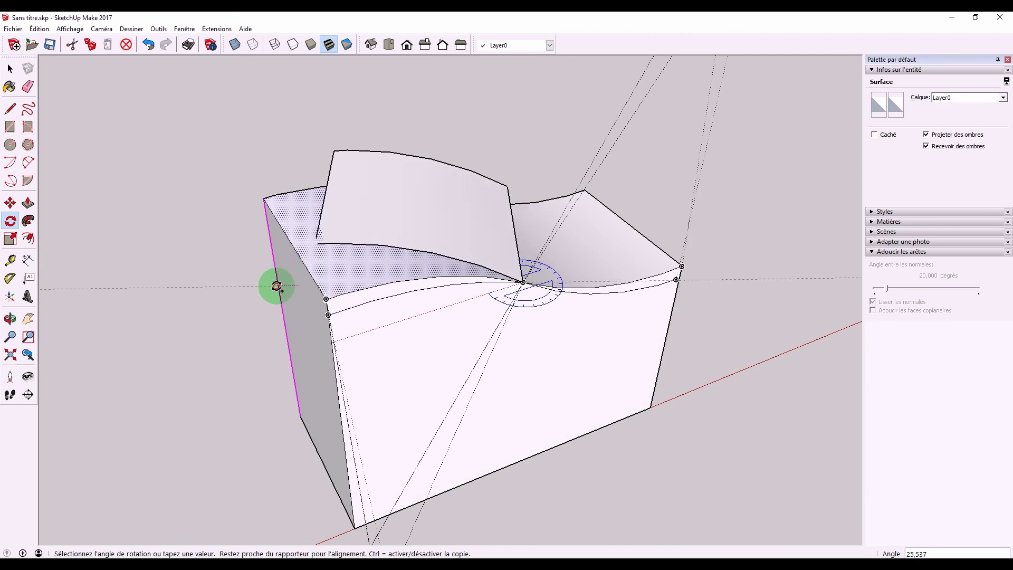
left_click(334, 298)
middle_click_drag(334, 299, 374, 156)
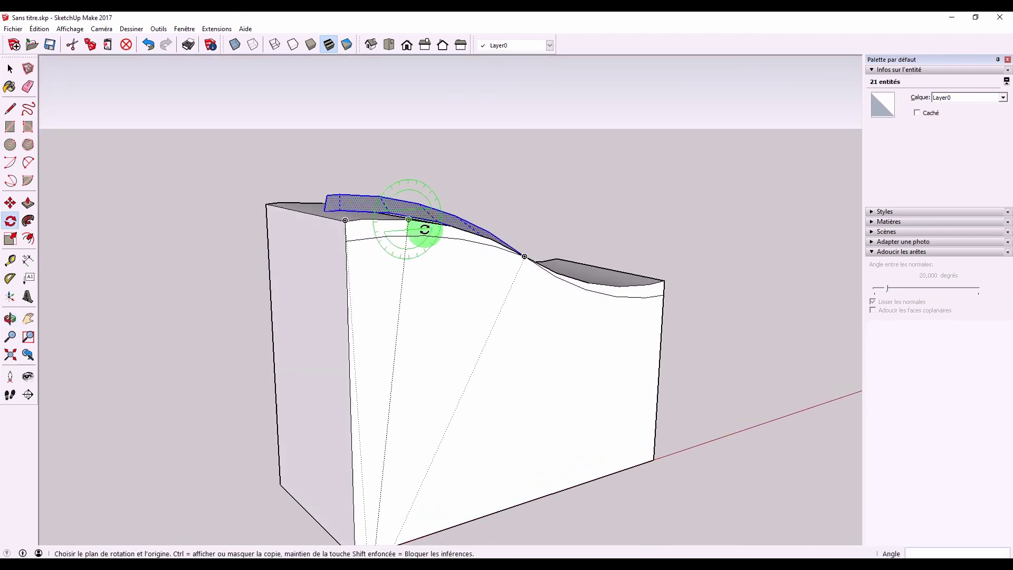
scroll(425, 243, "up", 3)
mouse_move(417, 268)
middle_mouse_down()
mouse_move(414, 255)
mouse_move(414, 267)
middle_mouse_up()
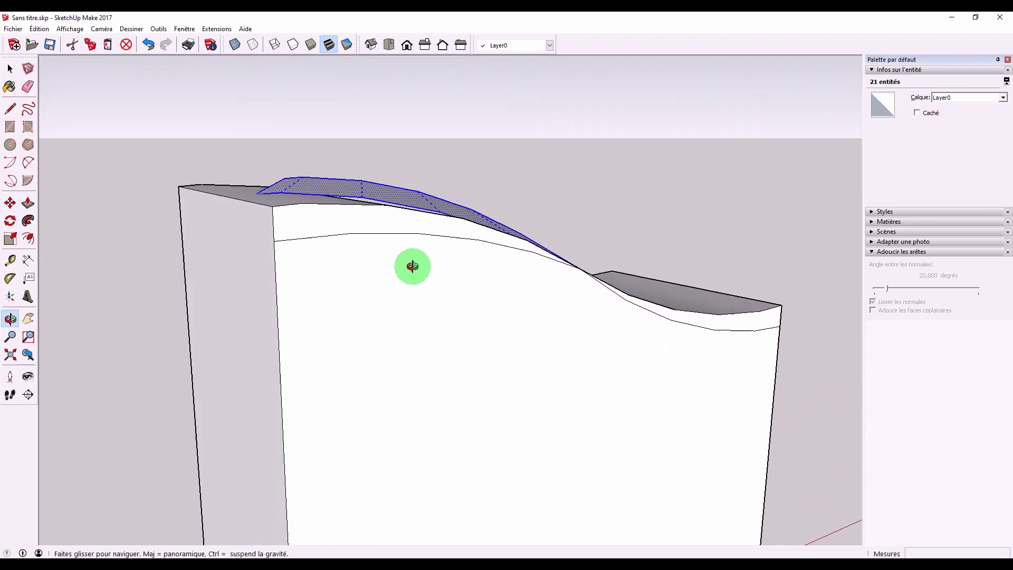
mouse_move(382, 187)
middle_mouse_down()
mouse_move(391, 236)
mouse_move(328, 332)
middle_mouse_up()
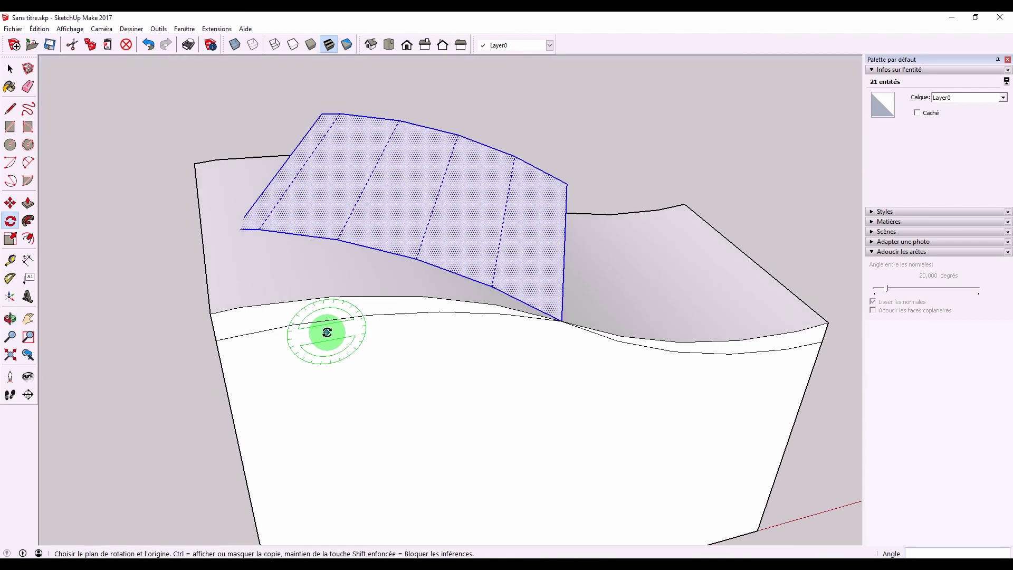
key("space")
left_click(253, 305)
scroll(183, 311, "down", 3)
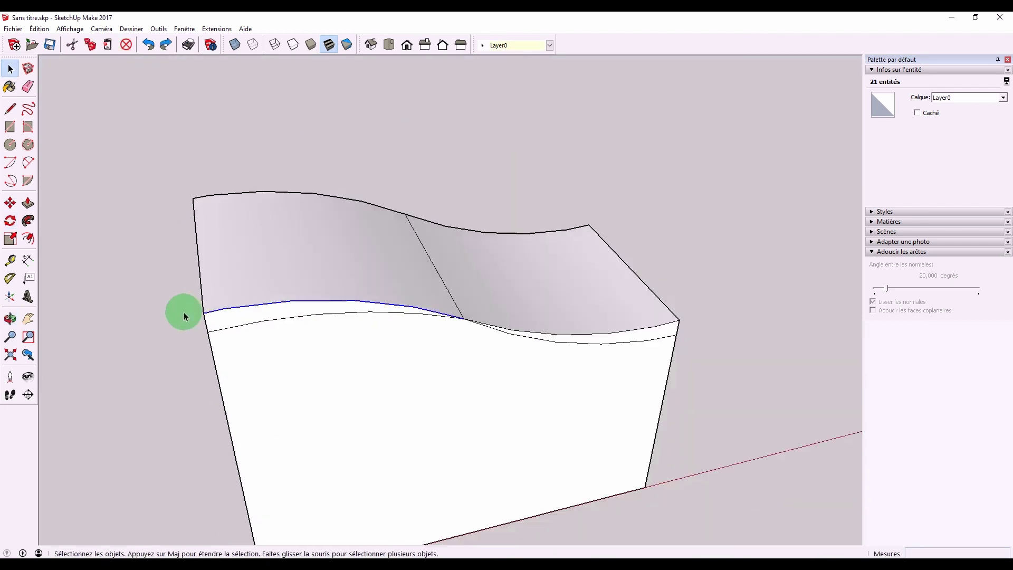
scroll(242, 343, "down", 3)
scroll(356, 385, "down", 2)
triple_click(355, 385)
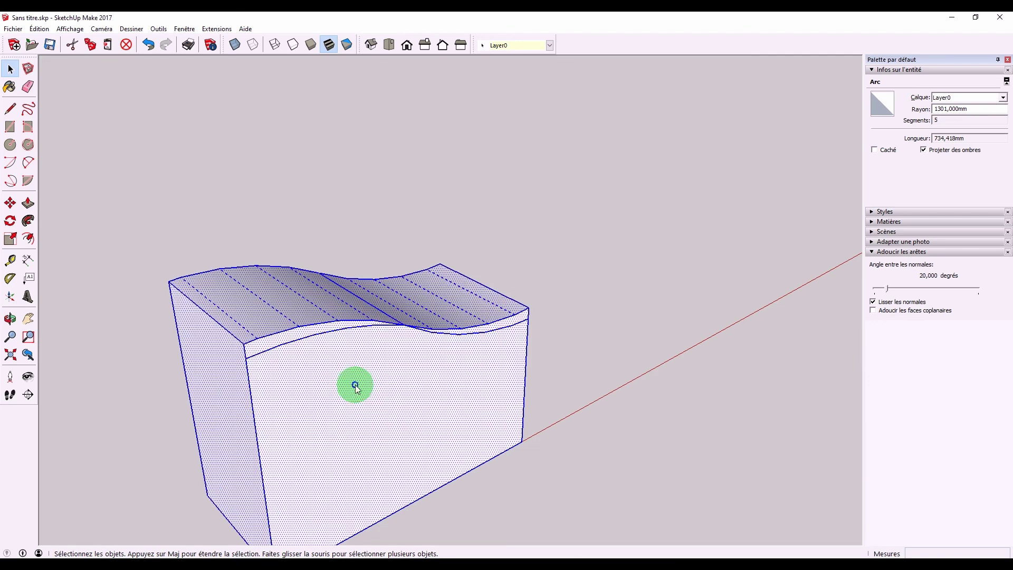
right_click(355, 385)
left_click(418, 245)
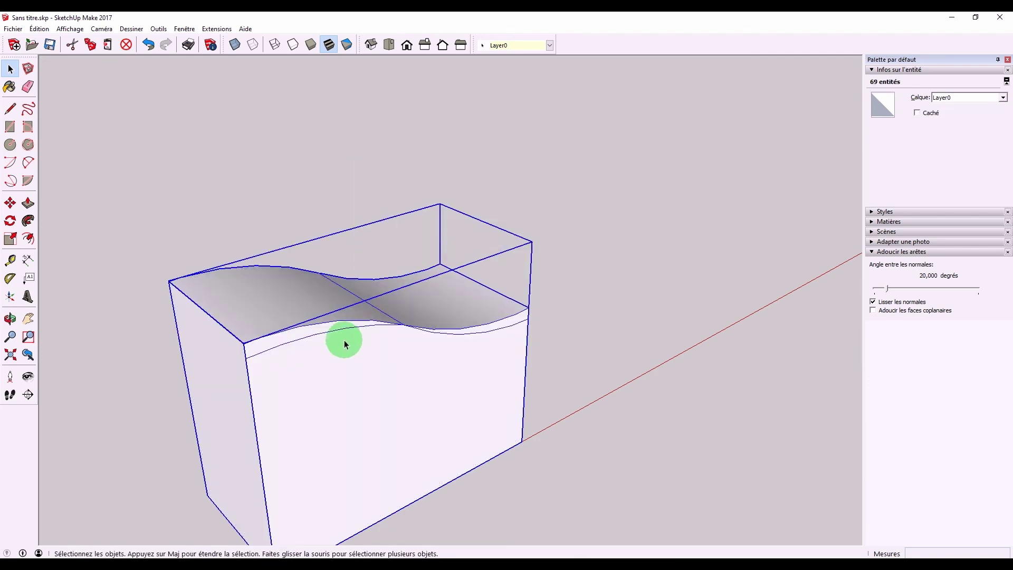
mouse_move(344, 340)
middle_mouse_down()
mouse_move(350, 365)
mouse_move(426, 310)
middle_mouse_up()
mouse_move(476, 356)
middle_mouse_down()
mouse_move(369, 342)
mouse_move(375, 299)
middle_mouse_up()
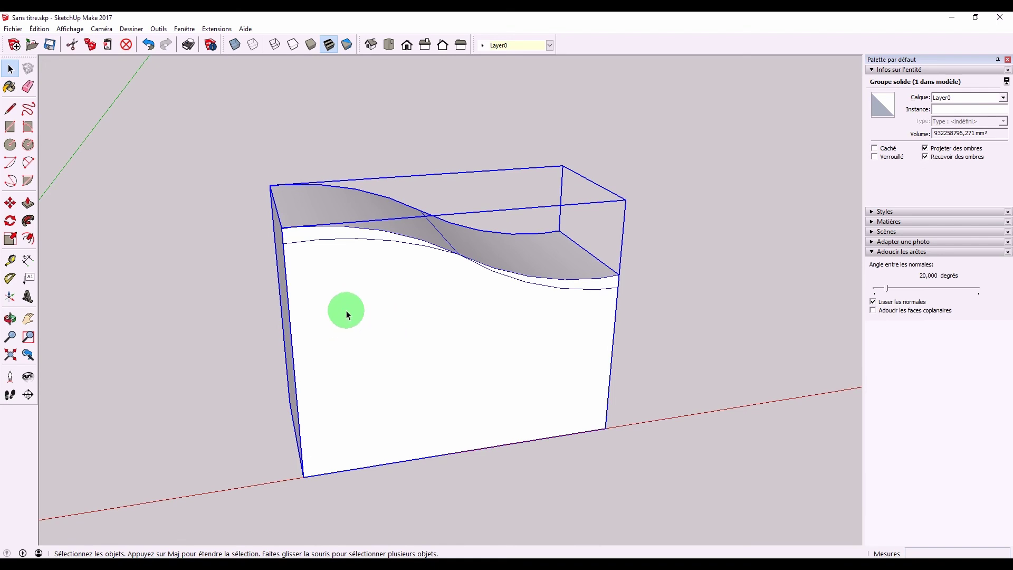
key("r")
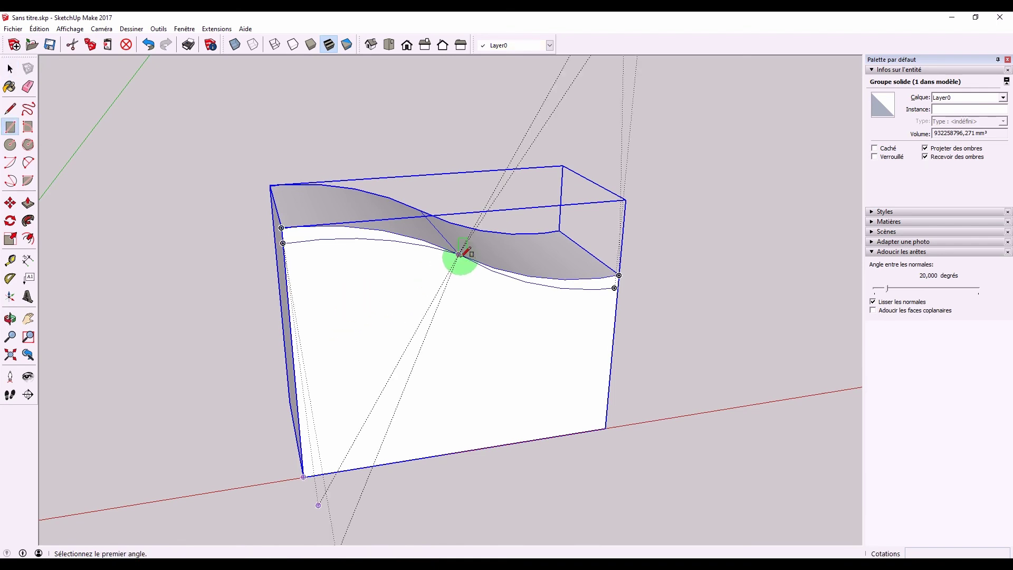
left_click(458, 254)
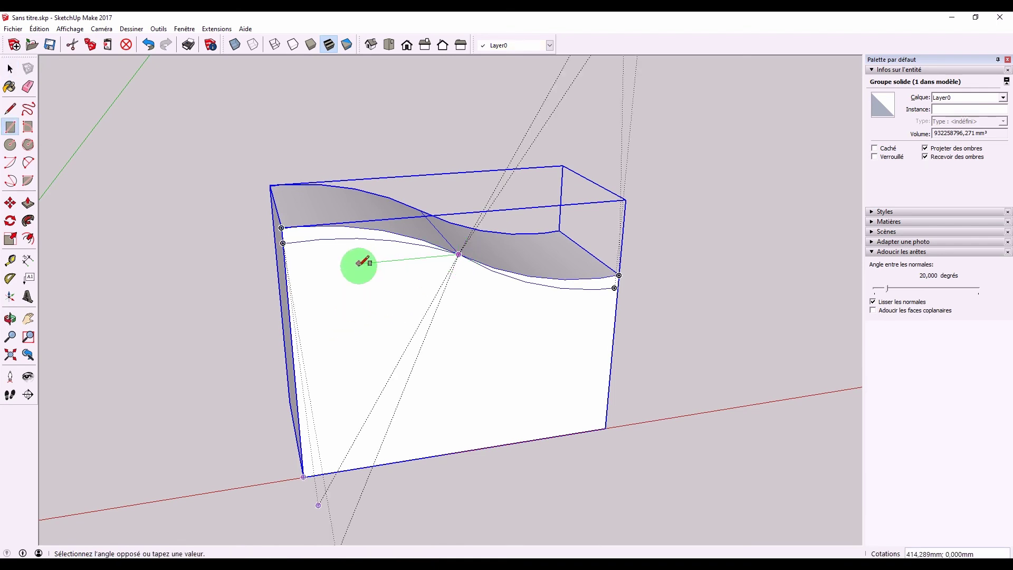
left_click(250, 187)
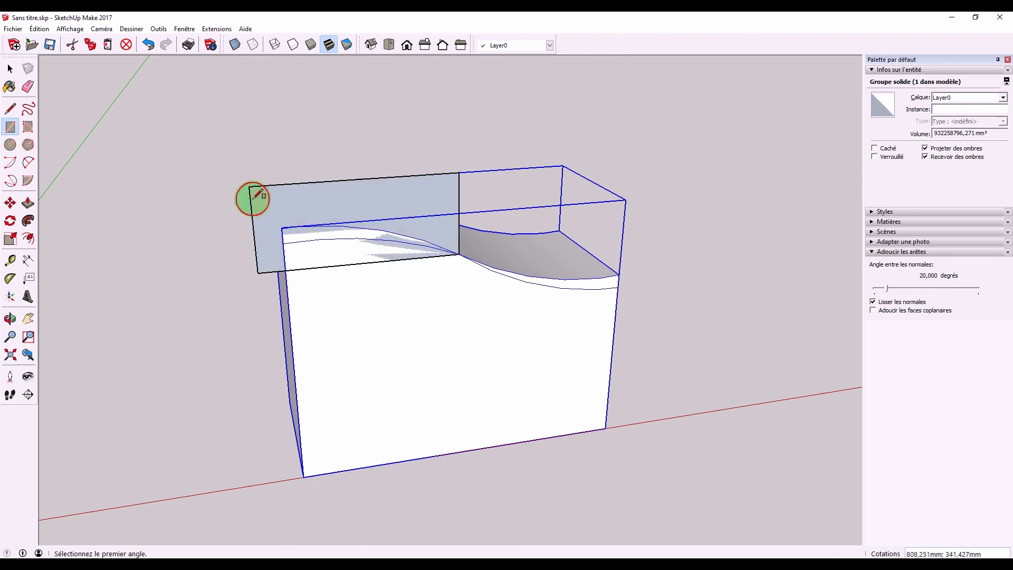
key("space")
left_click(333, 255)
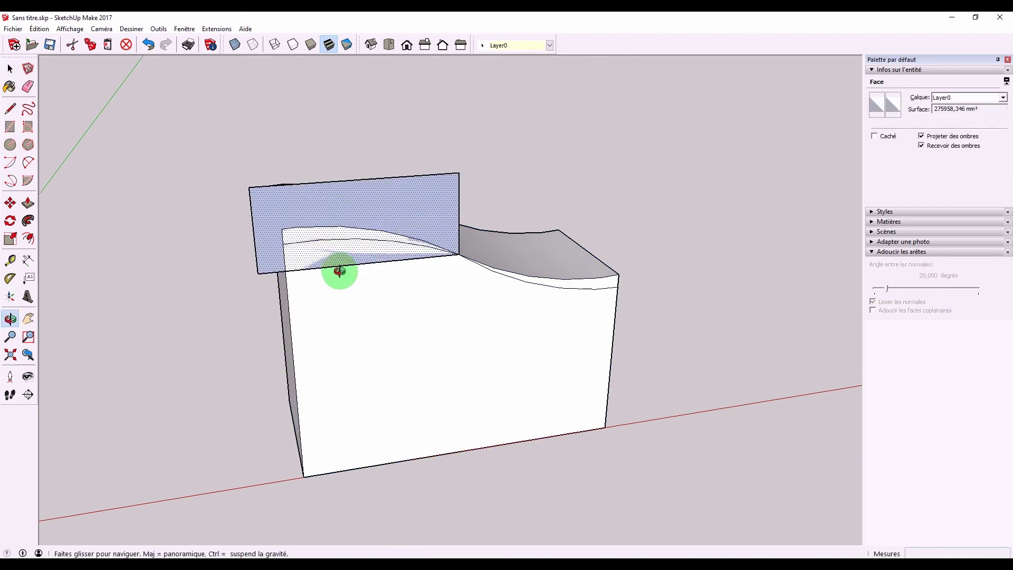
middle_click_drag(337, 267, 467, 369)
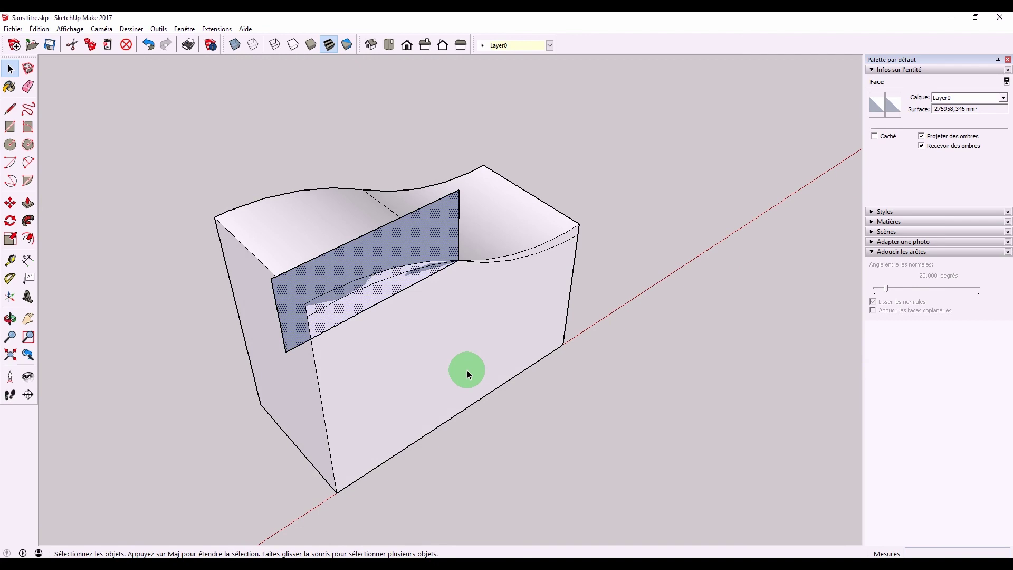
key("q")
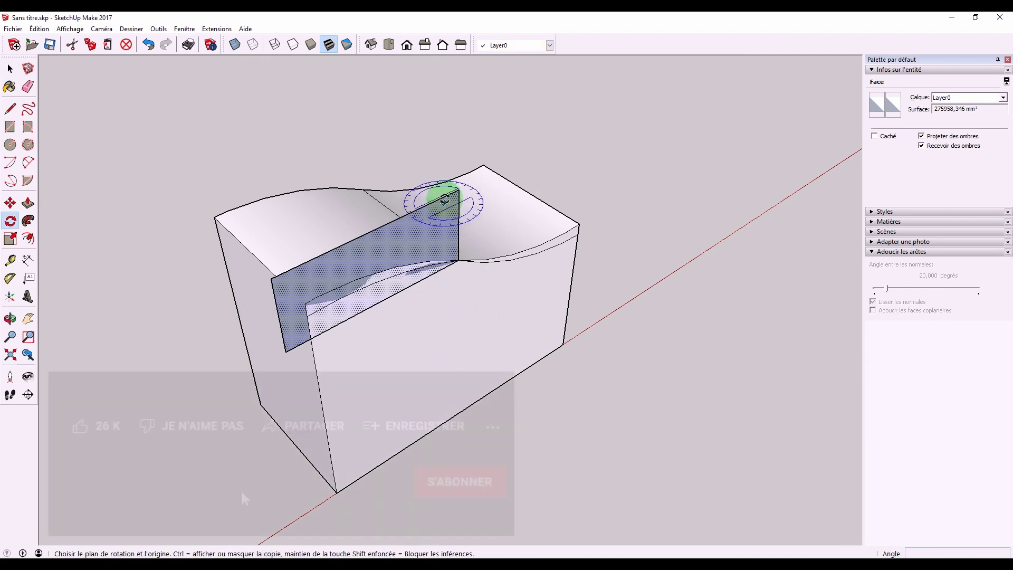
left_click(459, 190)
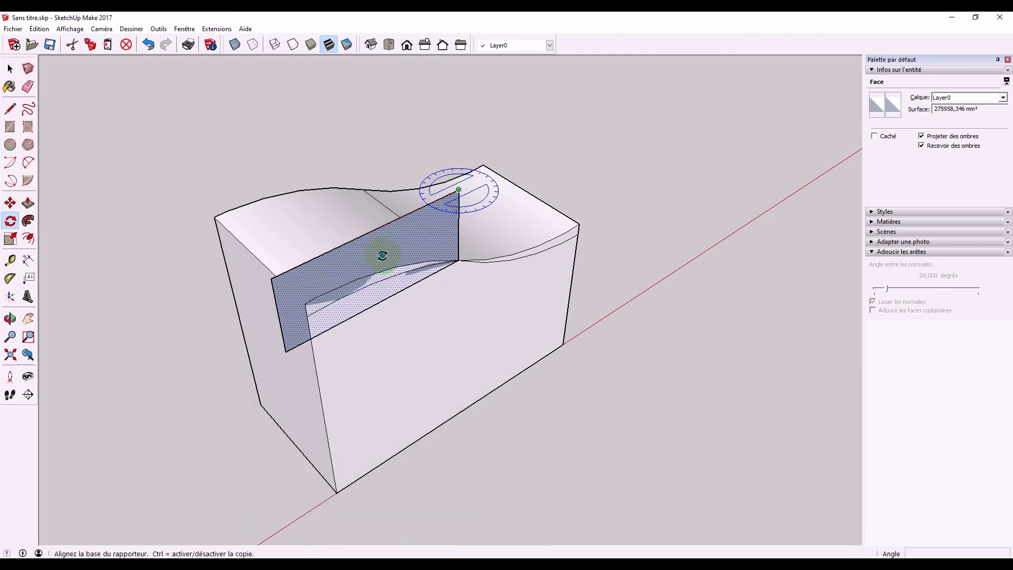
left_click(383, 255)
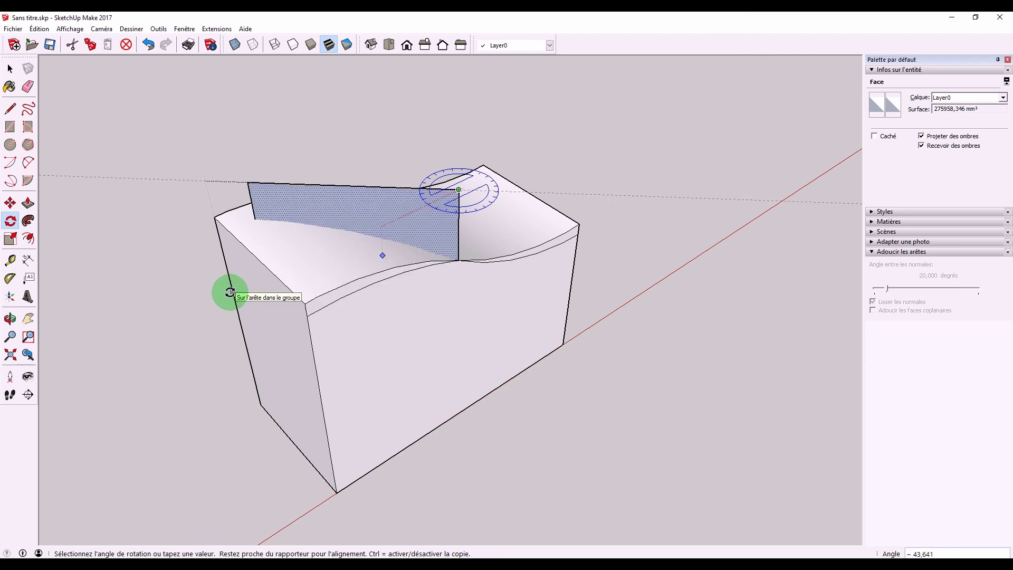
left_click(294, 346)
key("space")
key("ctrl+z")
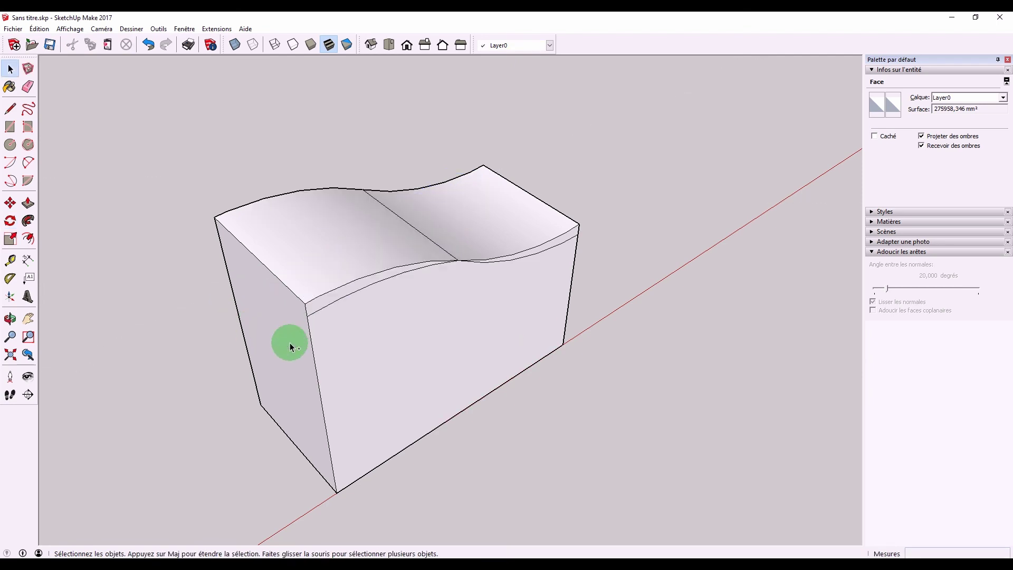
key("t")
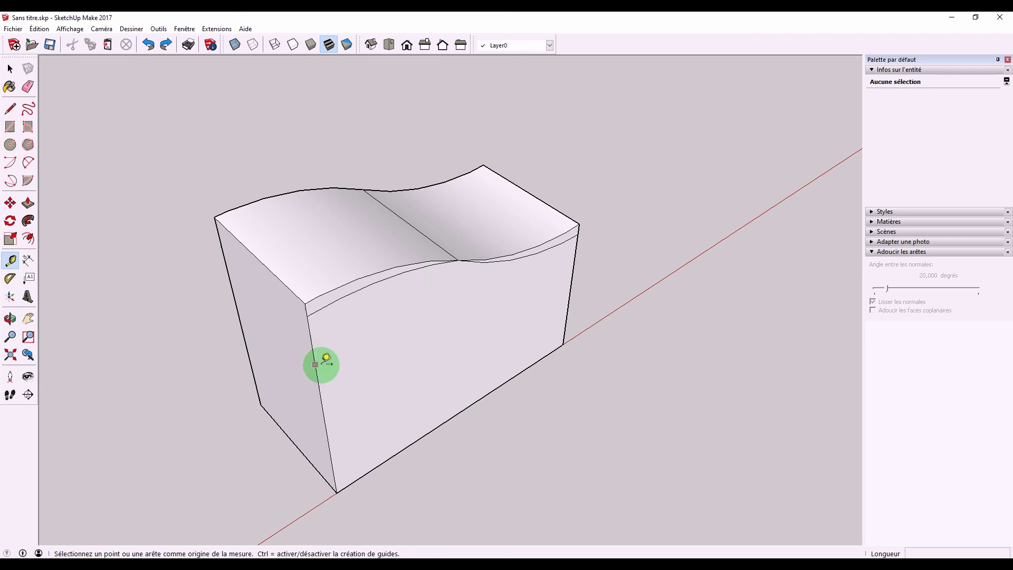
Place dashed guides 60 mm in from both vertical end edges of the block.
left_click(316, 371)
mouse_move(306, 355)
middle_mouse_down()
mouse_move(378, 314)
mouse_move(527, 262)
middle_mouse_up()
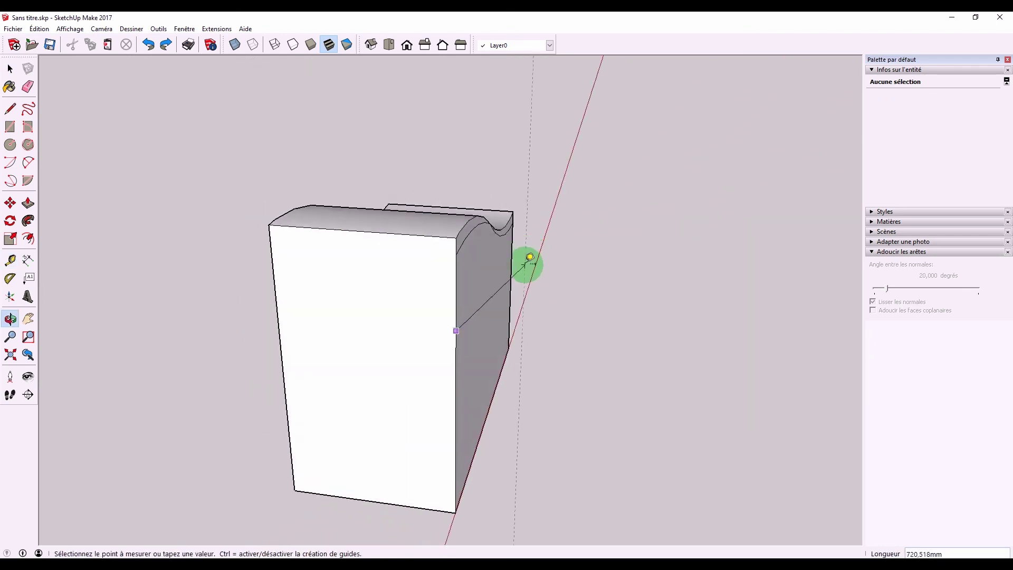
left_click(428, 296)
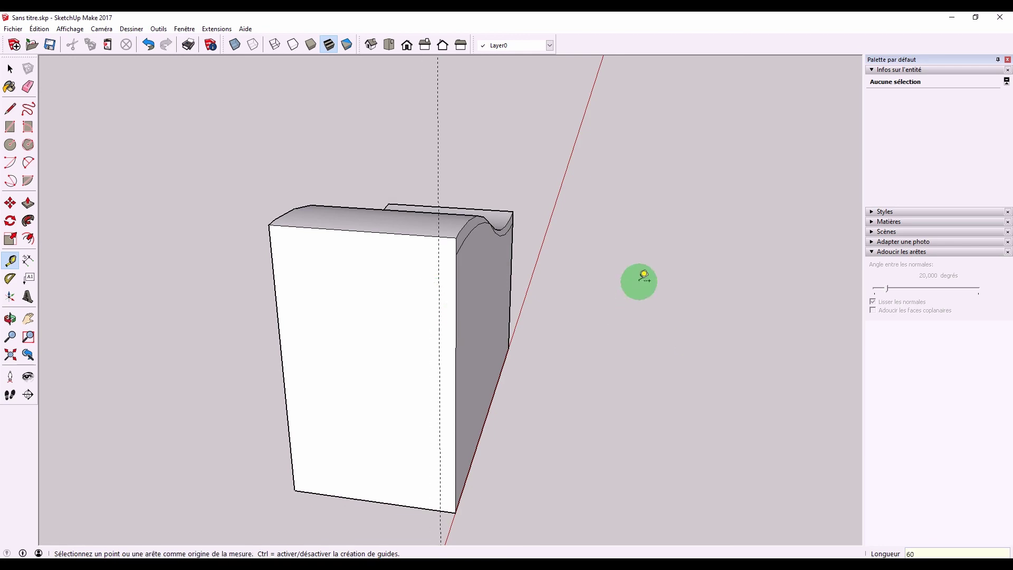
mouse_move(640, 276)
middle_mouse_down()
mouse_move(332, 253)
mouse_move(620, 302)
mouse_move(351, 267)
middle_mouse_up()
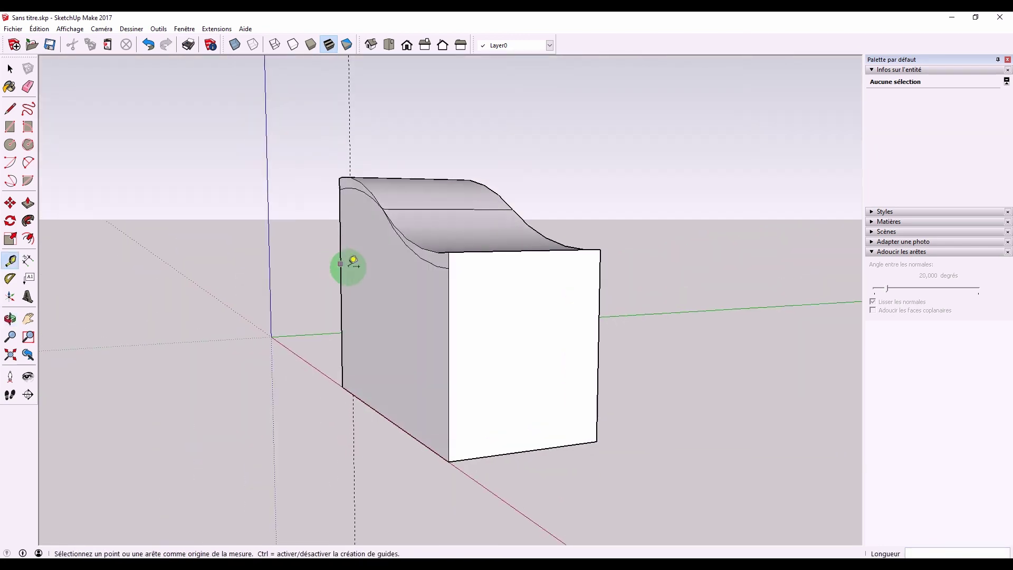
left_click(449, 316)
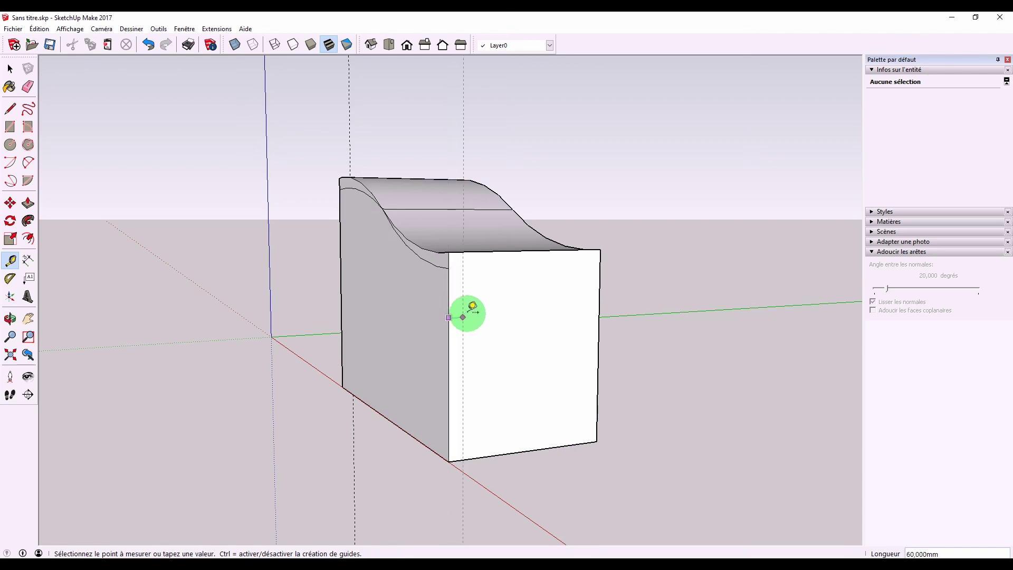
left_click(465, 316)
mouse_move(294, 300)
middle_mouse_down()
mouse_move(527, 328)
mouse_move(346, 322)
mouse_move(594, 358)
mouse_move(509, 353)
mouse_move(479, 271)
middle_mouse_up()
Draw an upright rectangle from the wavy top's left end to the curve's midpoint.
key("r")
left_click(484, 247)
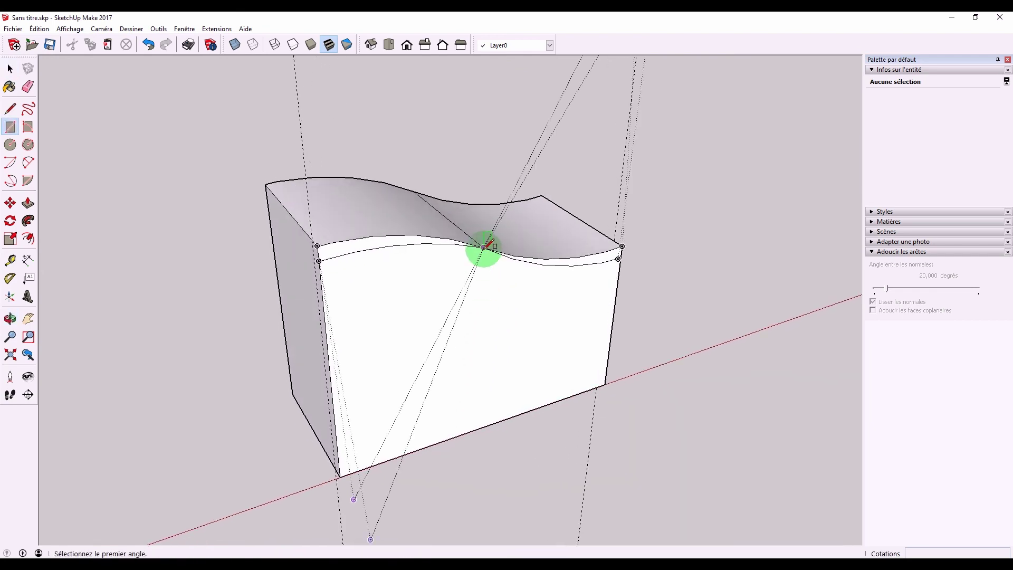
left_click(275, 212)
key("space")
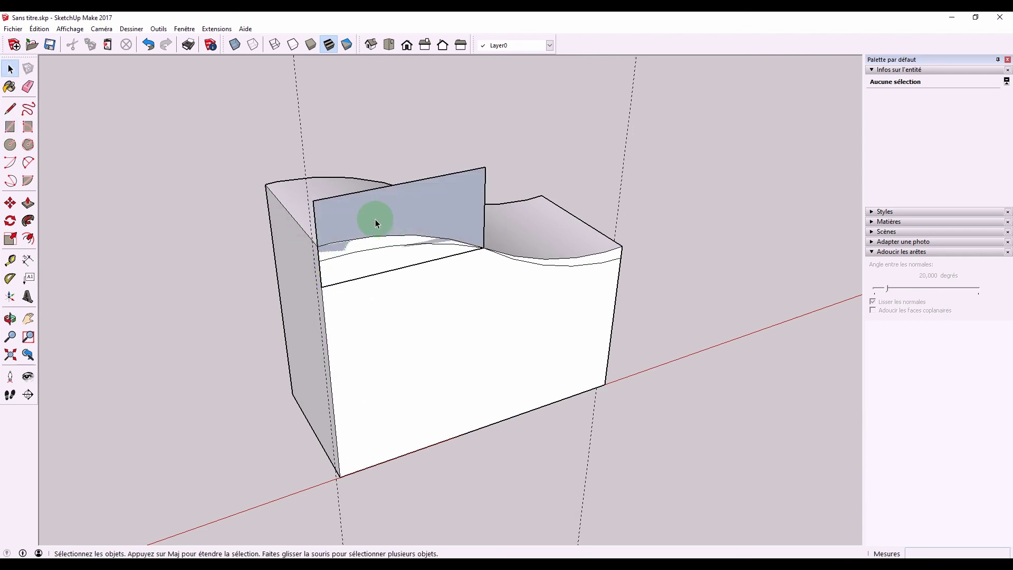
left_click(361, 241)
middle_click_drag(361, 241, 389, 253)
Tilt the left rectangle about 5° around its top corner.
key("q")
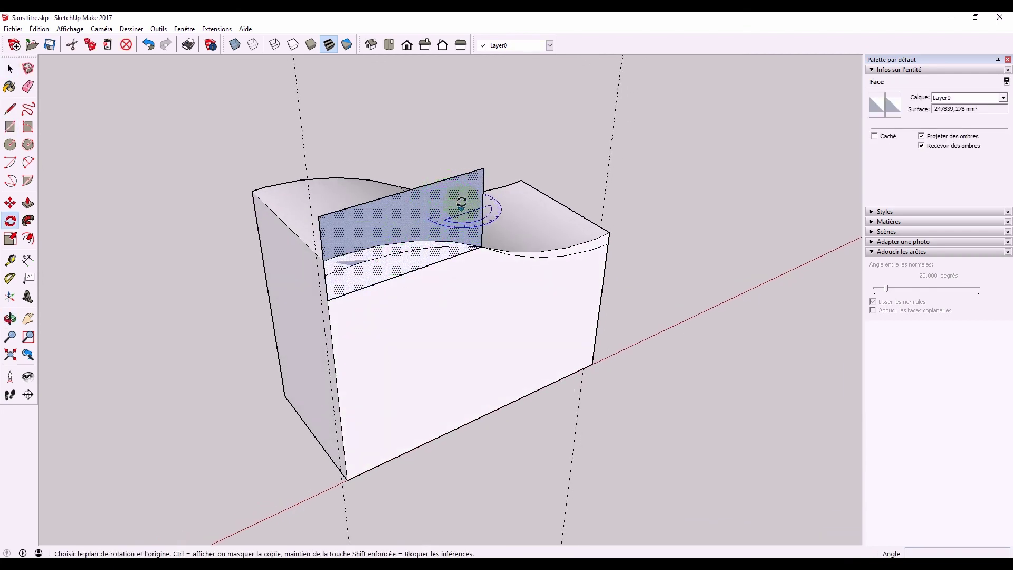
left_click(483, 168)
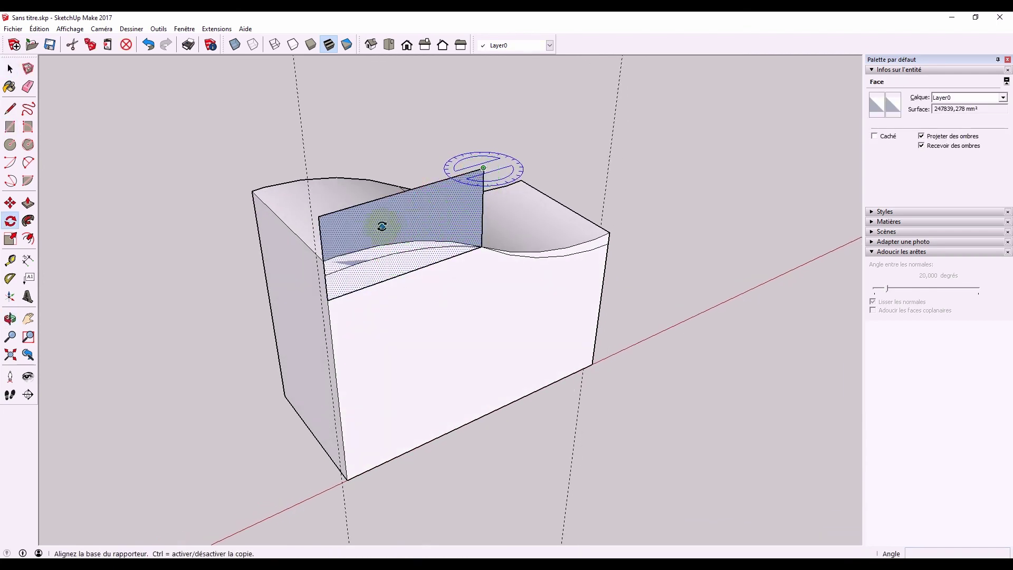
left_click(397, 219)
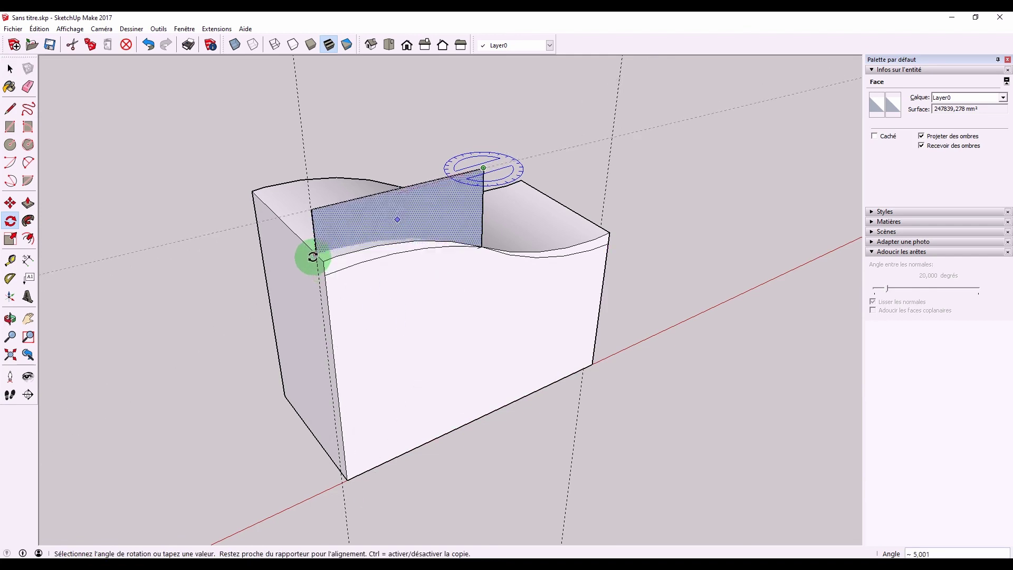
left_click(313, 255)
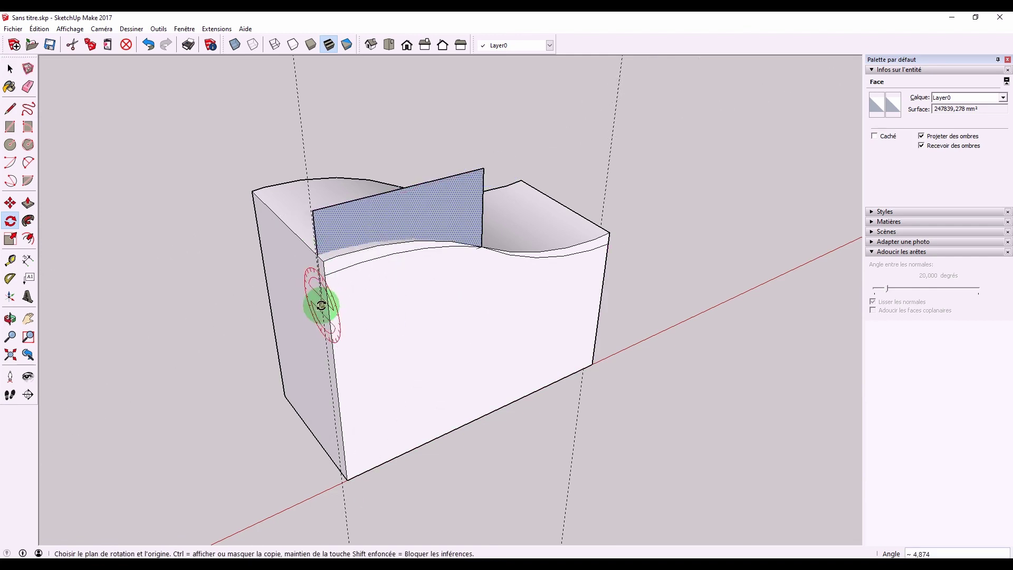
mouse_move(316, 305)
middle_mouse_down()
mouse_move(407, 328)
mouse_move(520, 305)
mouse_move(499, 245)
middle_mouse_up()
key("space")
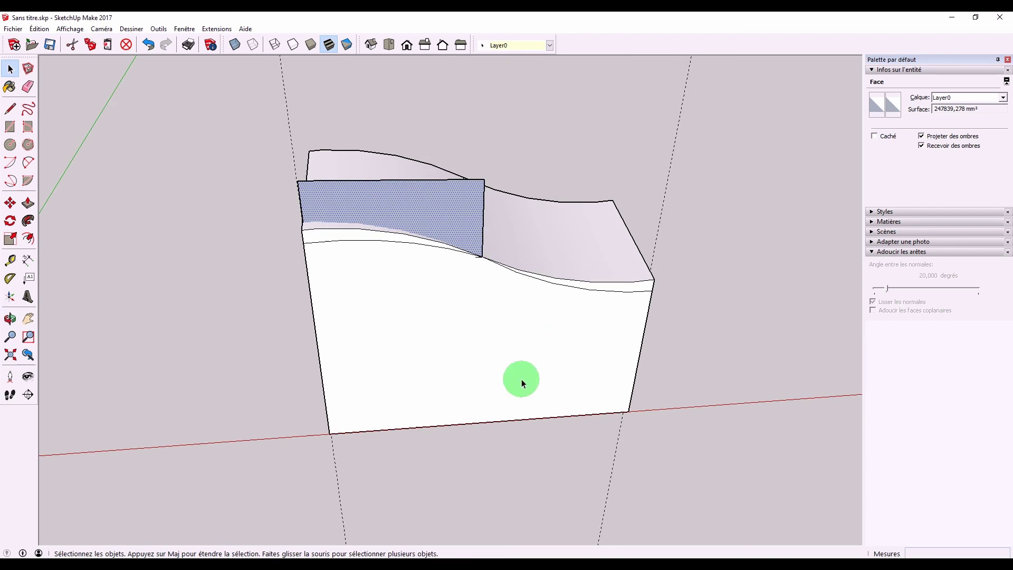
middle_click_drag(521, 378, 501, 308)
Draw a rectangle from the curve's midpoint past the right front corner.
key("r")
left_click(481, 248)
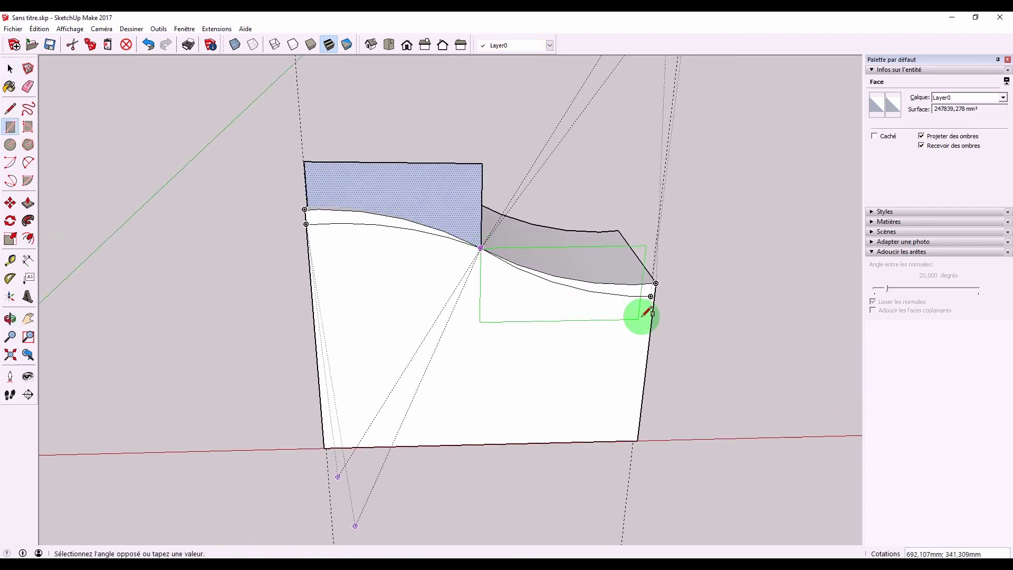
left_click(691, 329)
key("space")
left_click(620, 267)
mouse_move(621, 267)
middle_mouse_down()
mouse_move(599, 310)
mouse_move(485, 354)
middle_mouse_up()
Rotate the right rectangle about the curve's midpoint to follow its downward slope.
key("q")
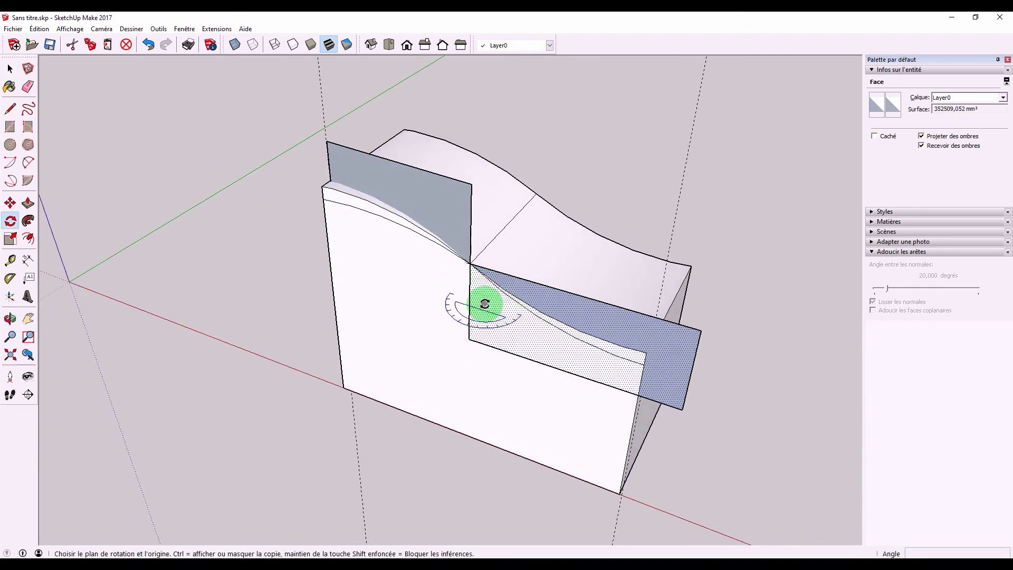
left_click(473, 268)
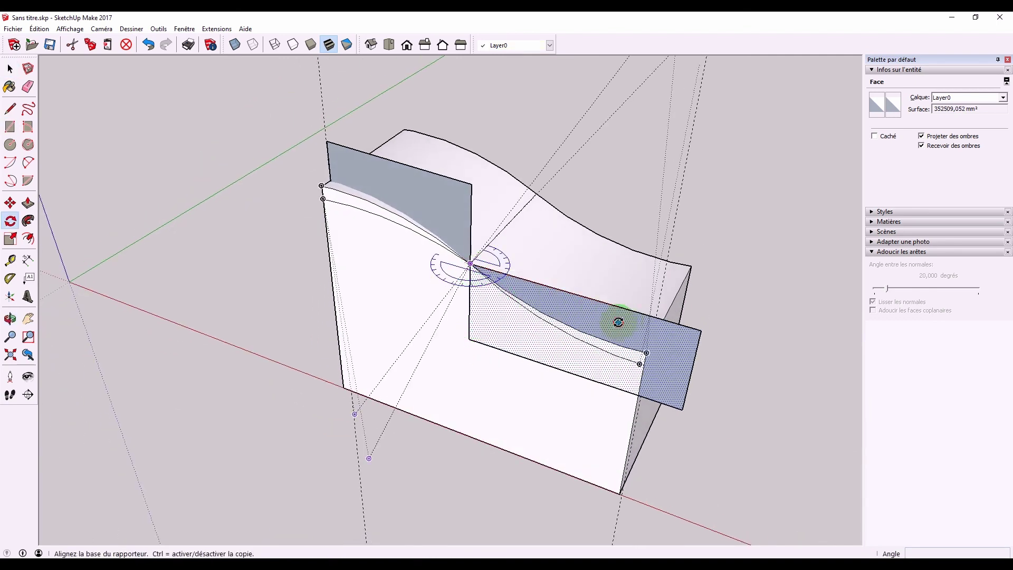
left_click(618, 321)
middle_click_drag(656, 351, 481, 260)
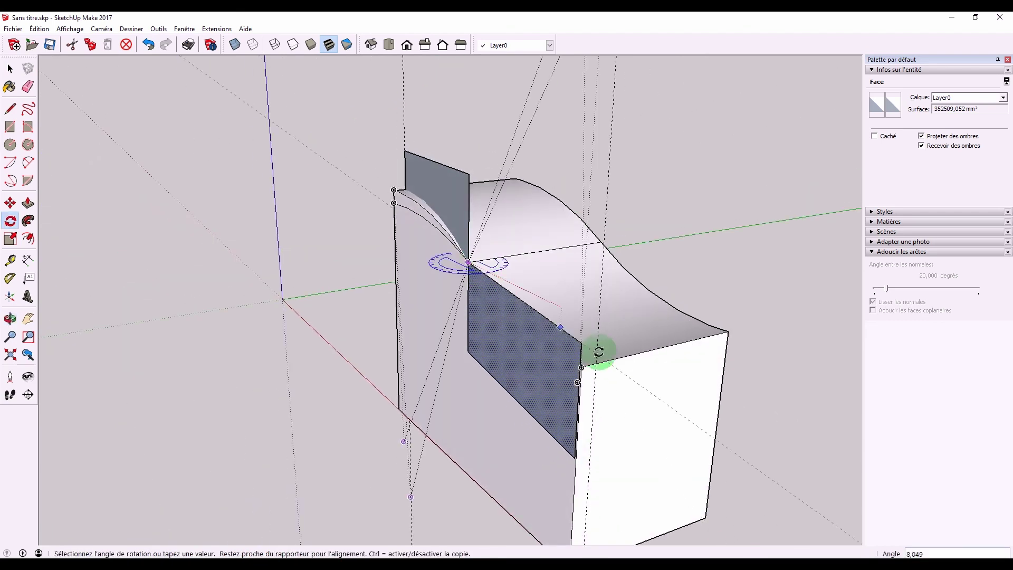
left_click(594, 369)
key("space")
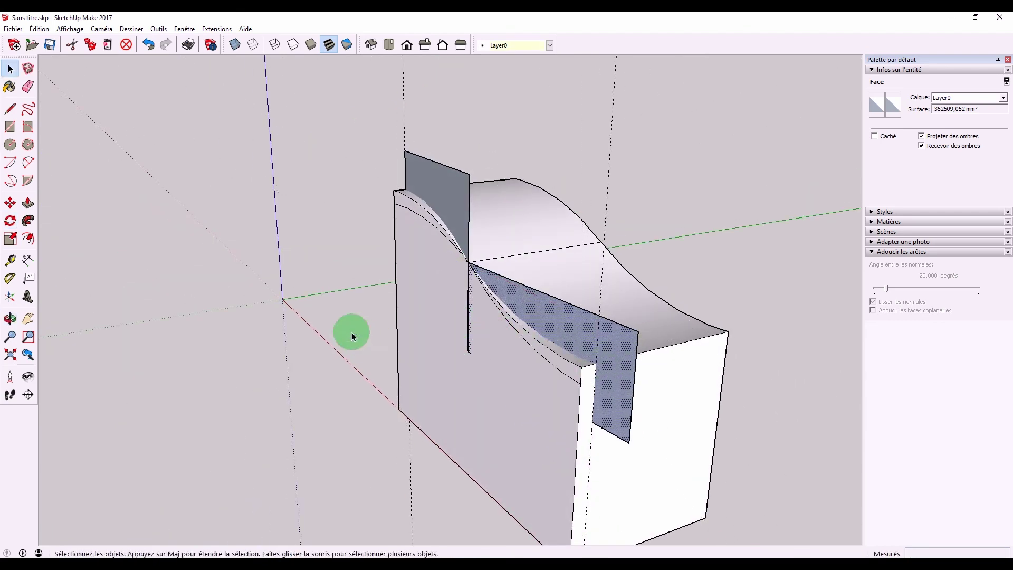
middle_click_drag(352, 337, 591, 333)
Explode the block group into loose geometry.
middle_click_drag(512, 322, 547, 343)
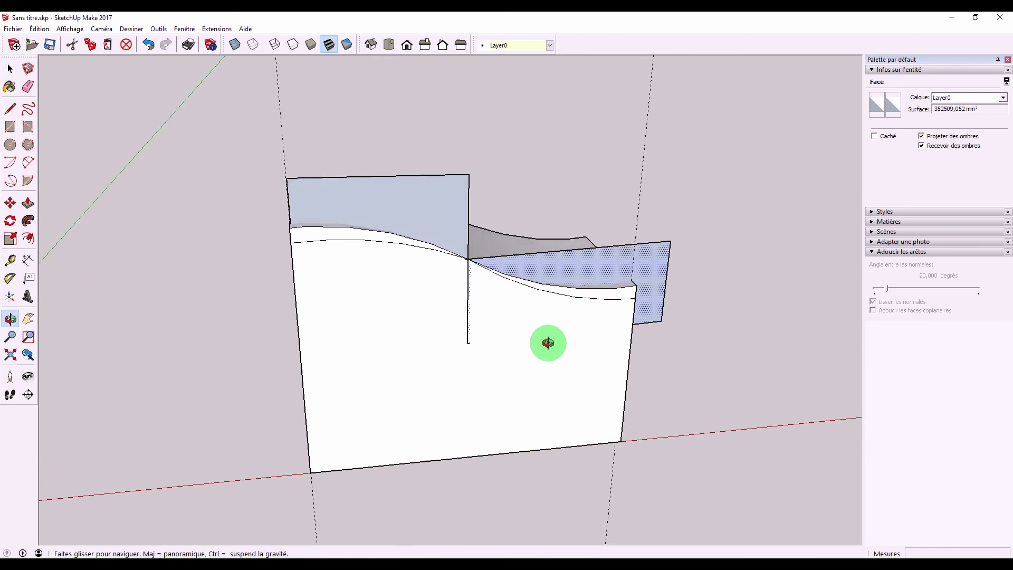
key("e")
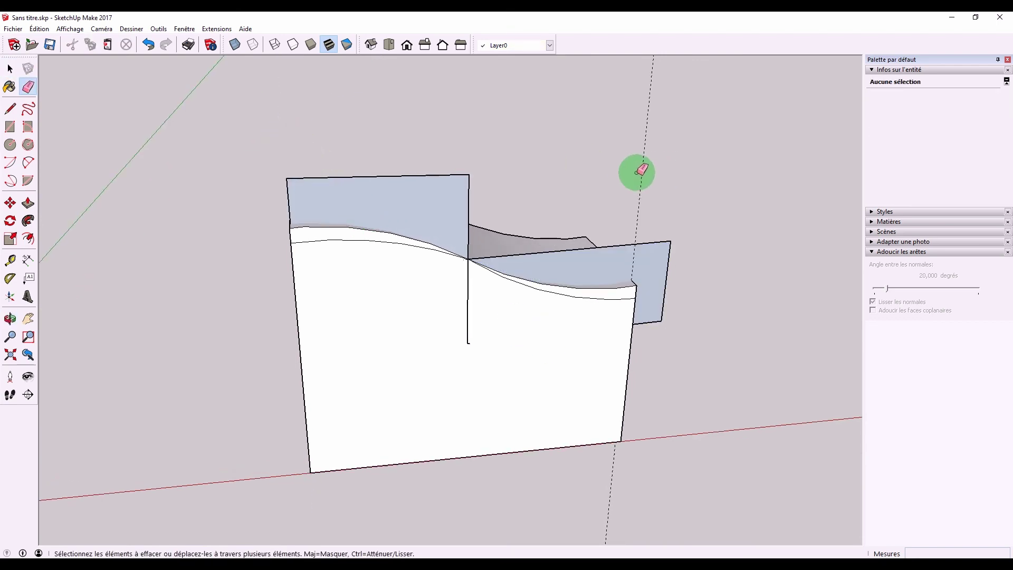
key("space")
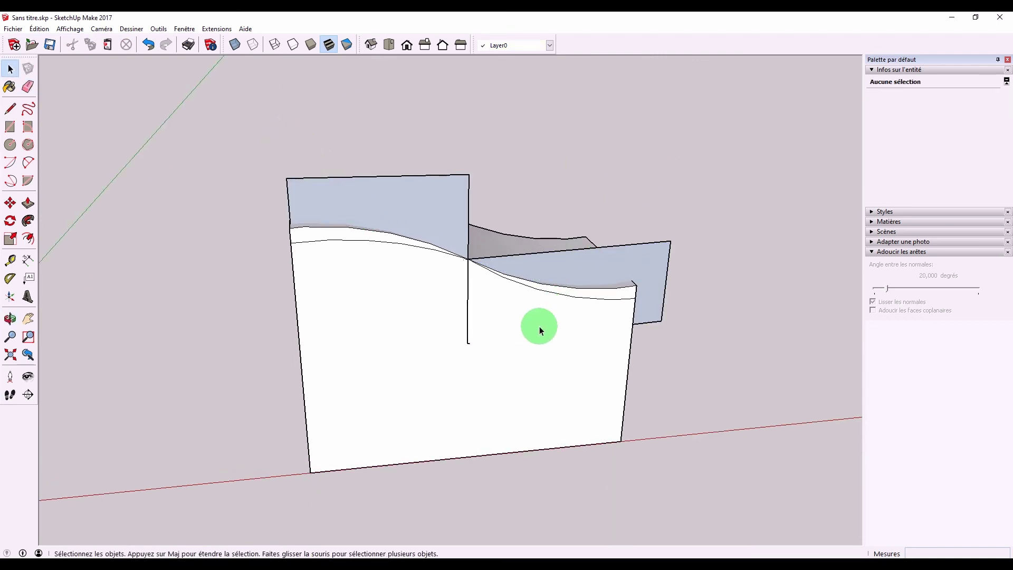
mouse_move(484, 296)
middle_mouse_down()
mouse_move(389, 274)
mouse_move(610, 283)
middle_mouse_up()
scroll(600, 274, "up", 3)
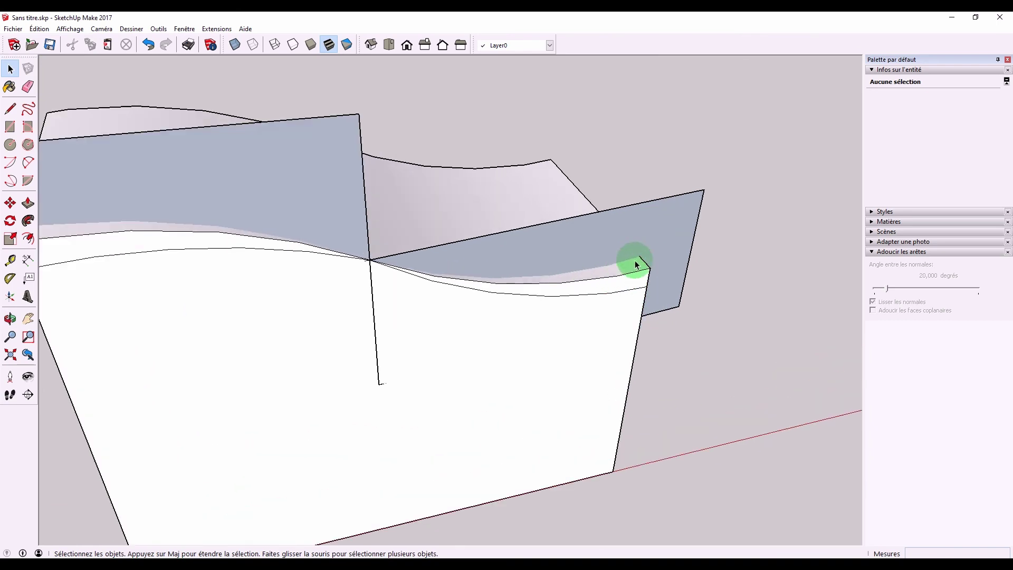
scroll(442, 355, "down", 3)
left_click(441, 355)
right_click(444, 356)
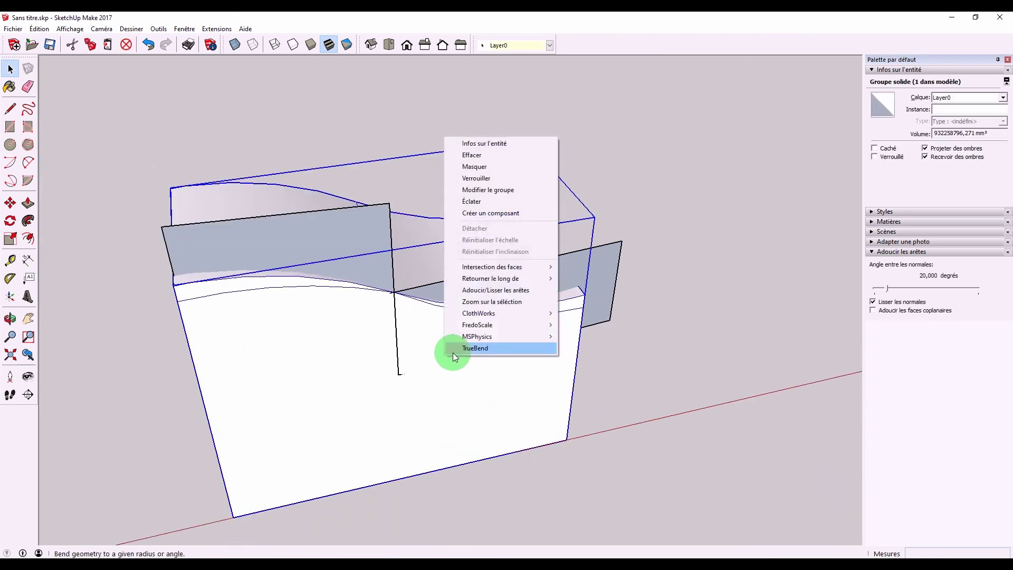
left_click(490, 202)
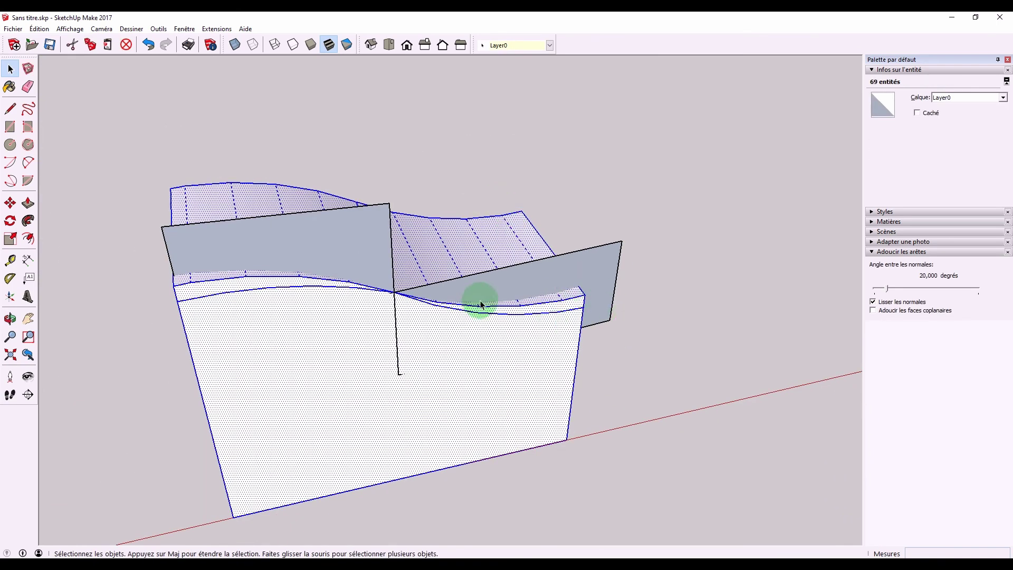
Intersect the wavy top and the two cutting planes with the selection.
left_click_drag(649, 194, 140, 373)
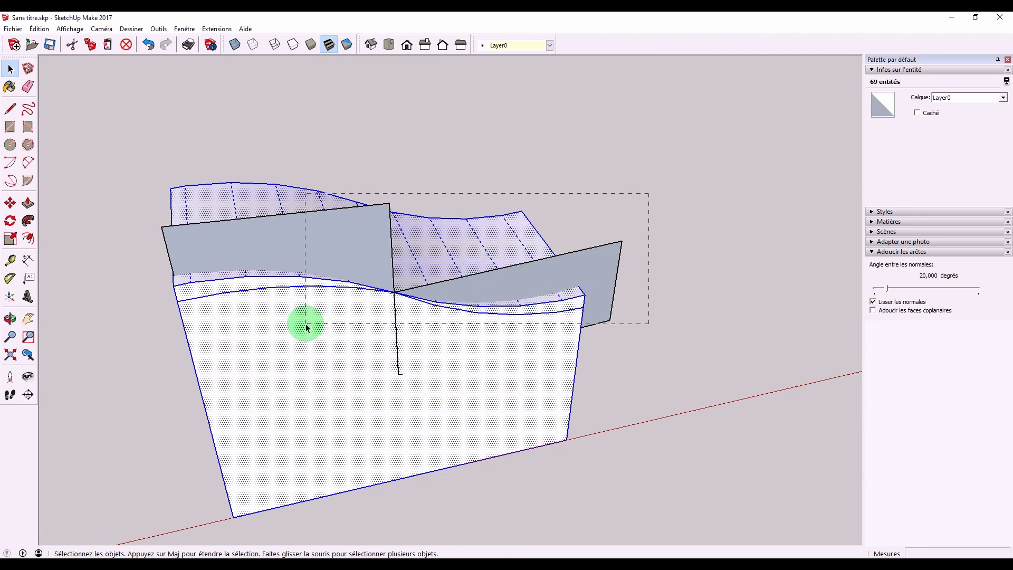
right_click(438, 245)
mouse_move(486, 348)
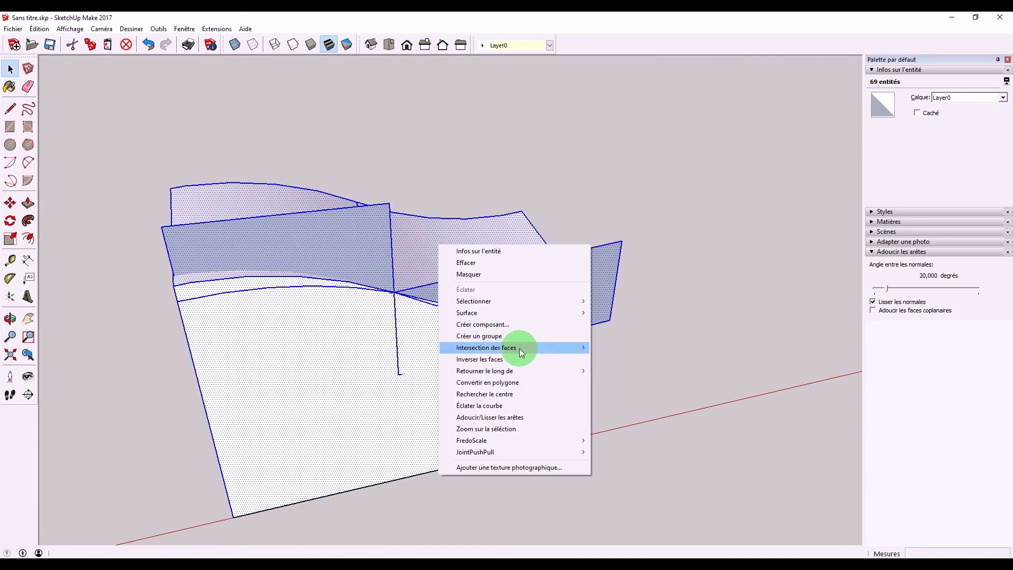
left_click(633, 359)
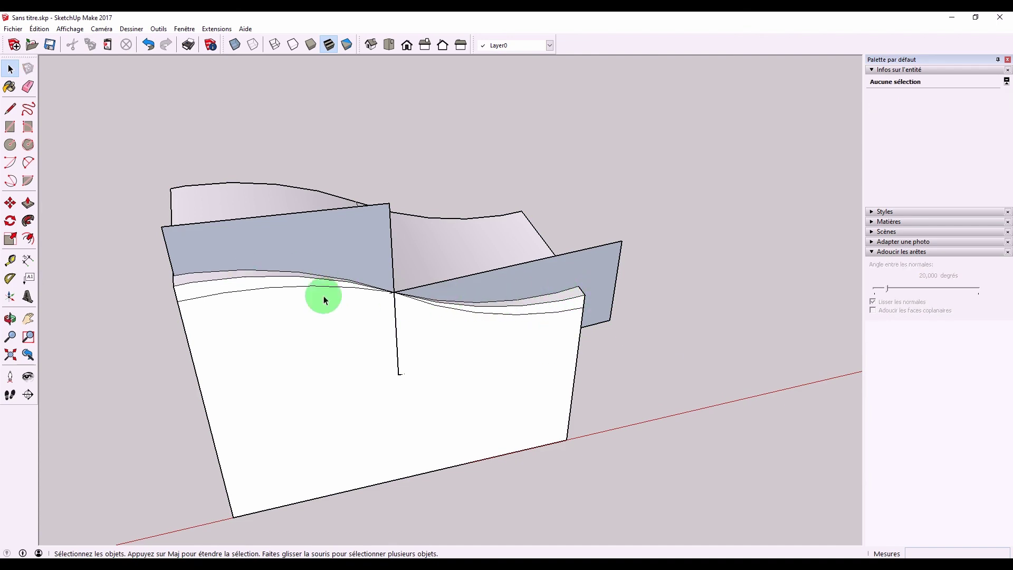
Turn on X-ray and erase the left cutting plane's edges.
mouse_move(323, 296)
middle_mouse_down()
mouse_move(306, 387)
mouse_move(372, 365)
middle_mouse_up()
key("e")
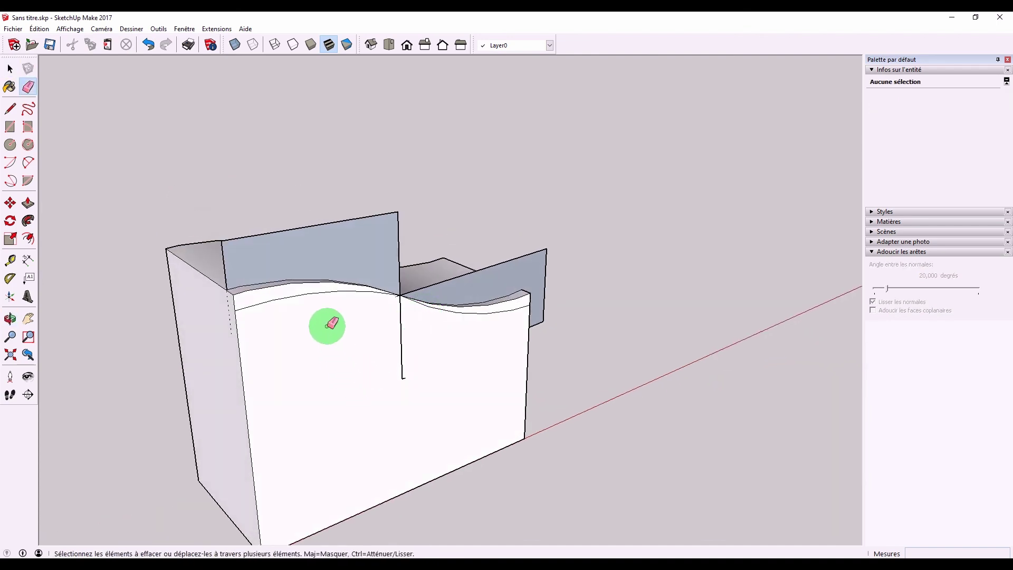
left_click(236, 44)
middle_click_drag(272, 252, 243, 283)
left_click(232, 261)
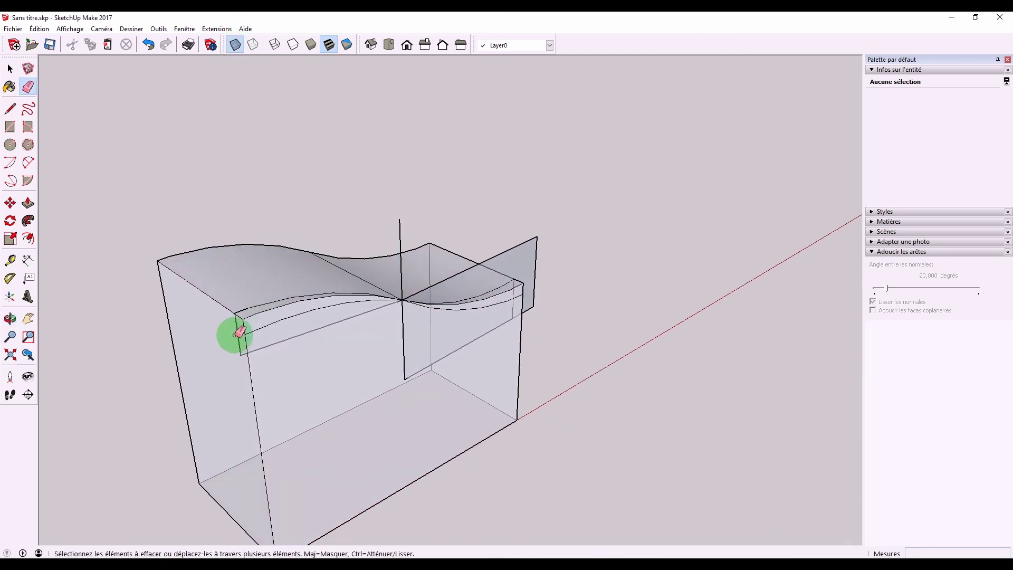
left_click(240, 354)
Erase the right cutting plane's edges and the stray vertical edges.
left_click_drag(394, 265, 422, 297)
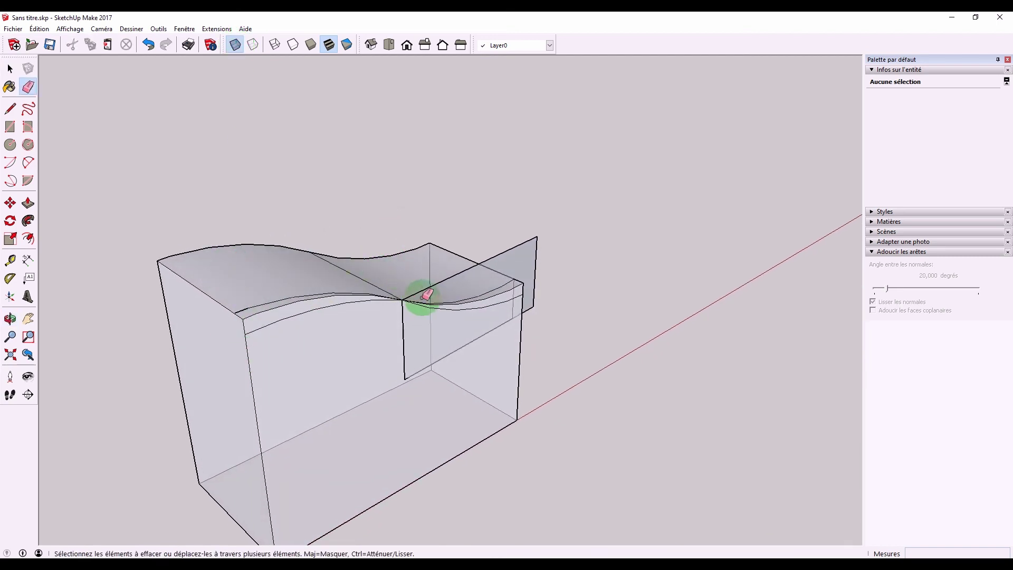
left_click(421, 290)
left_click(403, 364)
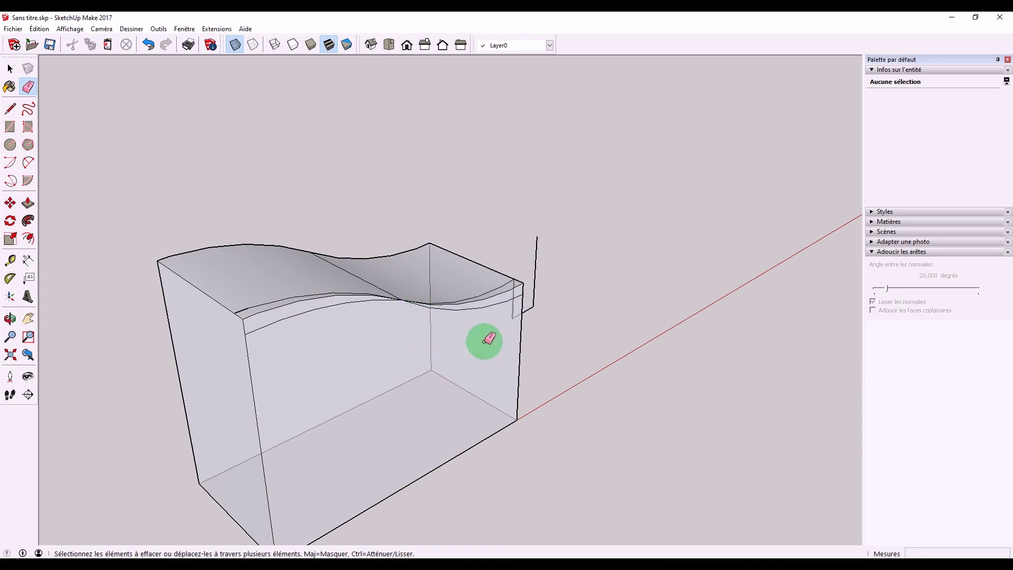
left_click(535, 295)
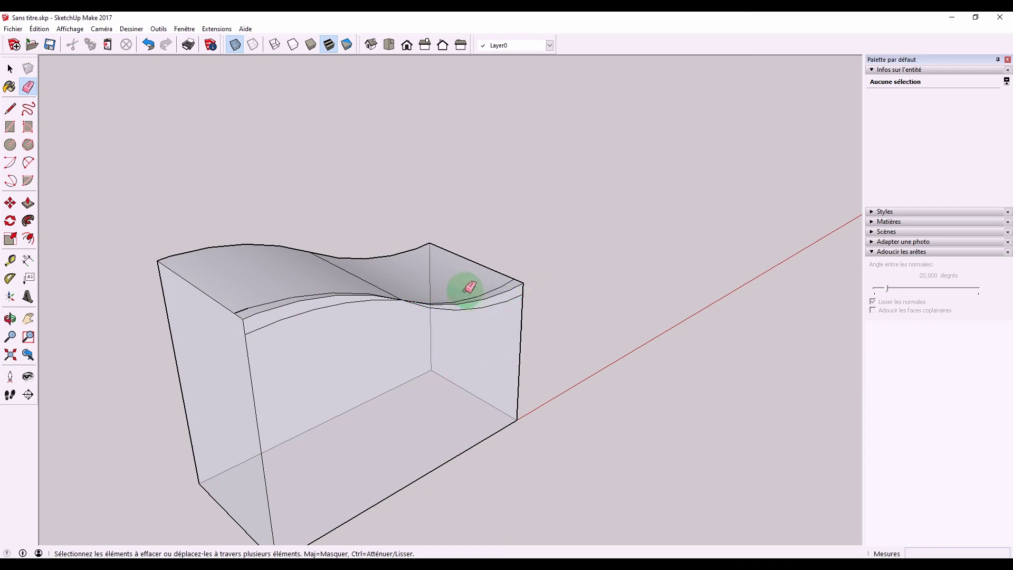
key("space")
middle_click_drag(250, 272, 461, 282)
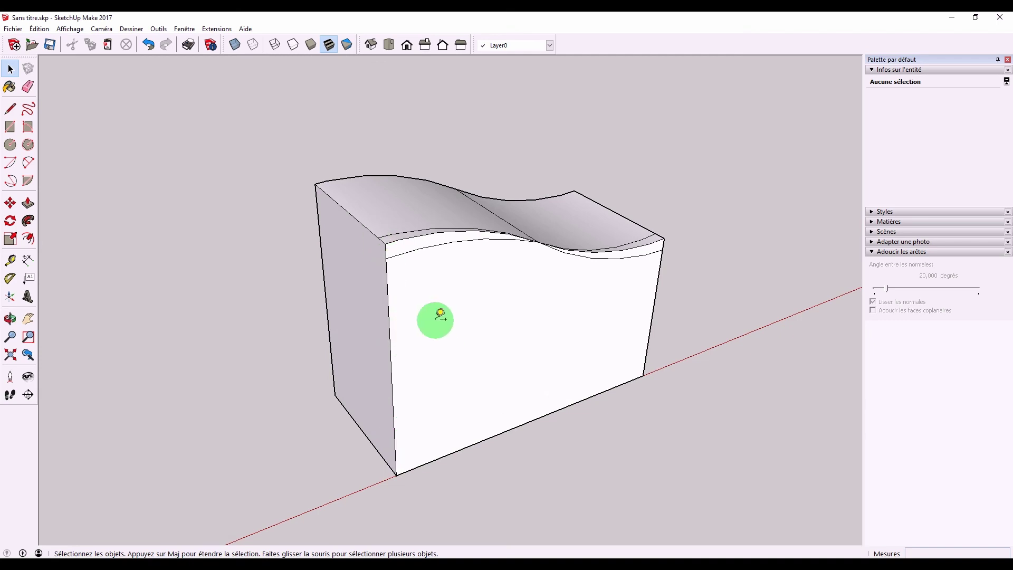
Place guides 60 mm inside the block's left and right end edges.
key("t")
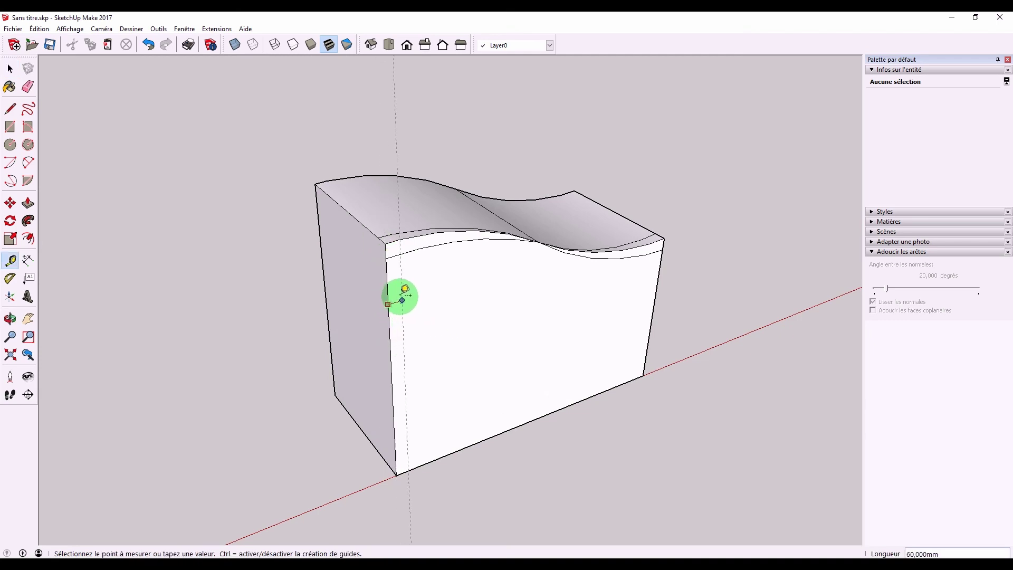
left_click(402, 300)
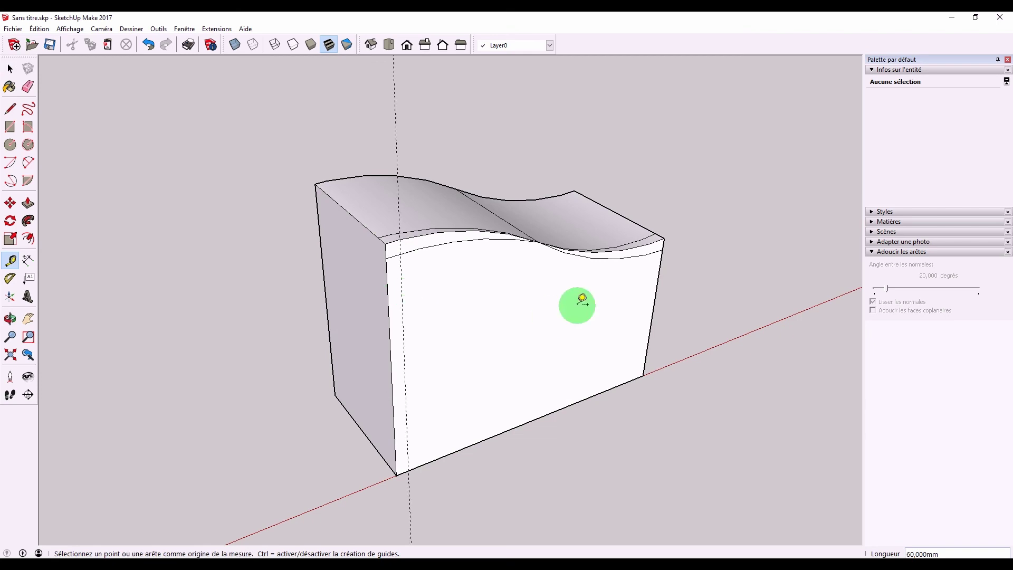
left_click(658, 285)
type("60")
key("Return")
Draw diagonal edges from the guide-curve points down to both bottom corners.
key("l")
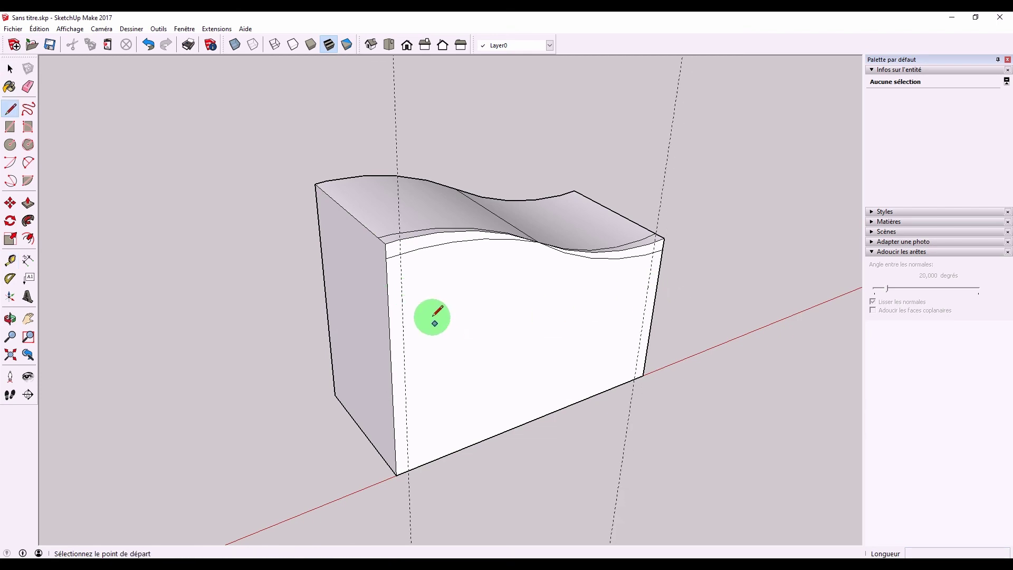
left_click(401, 254)
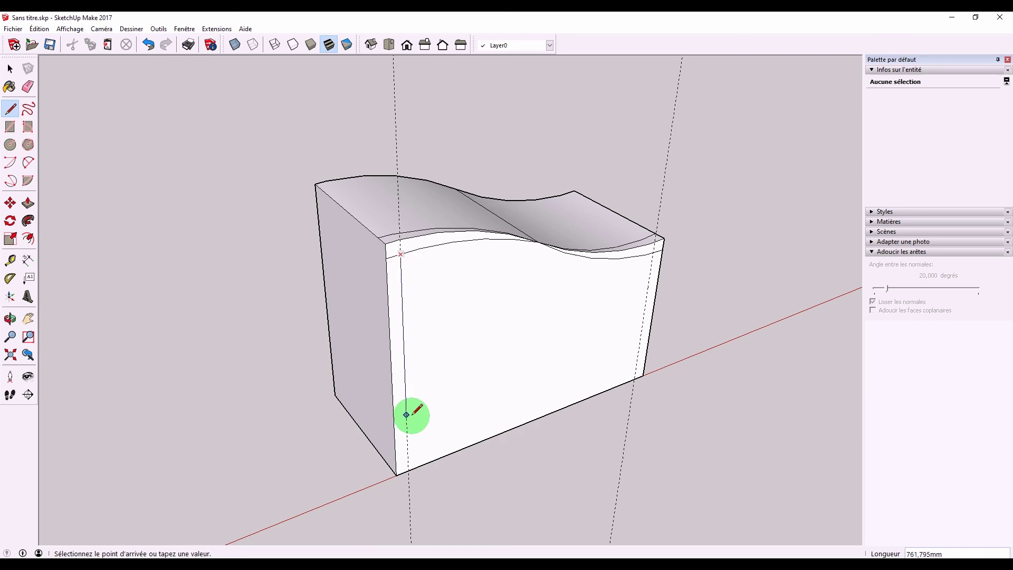
left_click(397, 475)
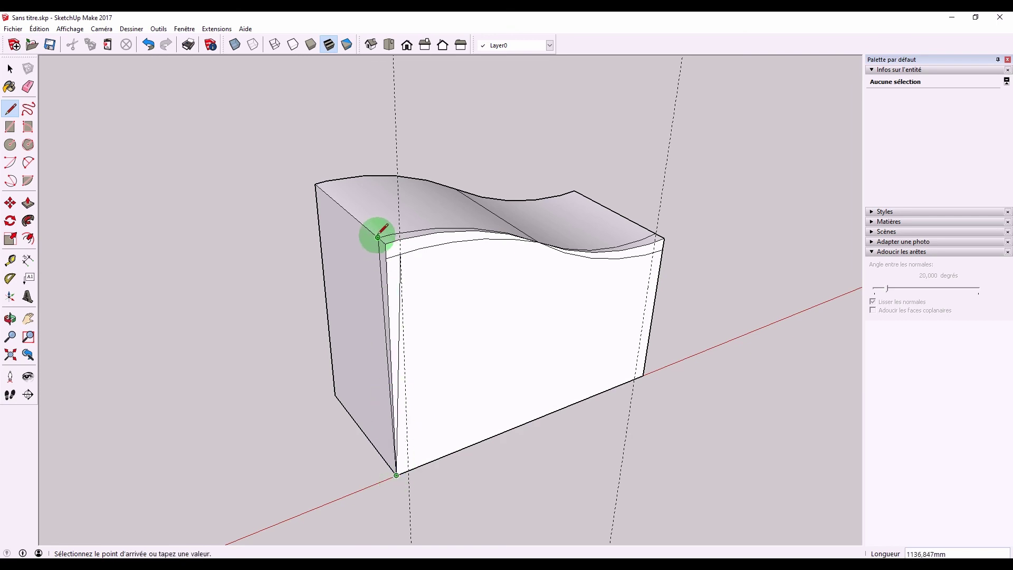
mouse_move(583, 308)
middle_mouse_down()
mouse_move(545, 331)
mouse_move(468, 317)
middle_mouse_up()
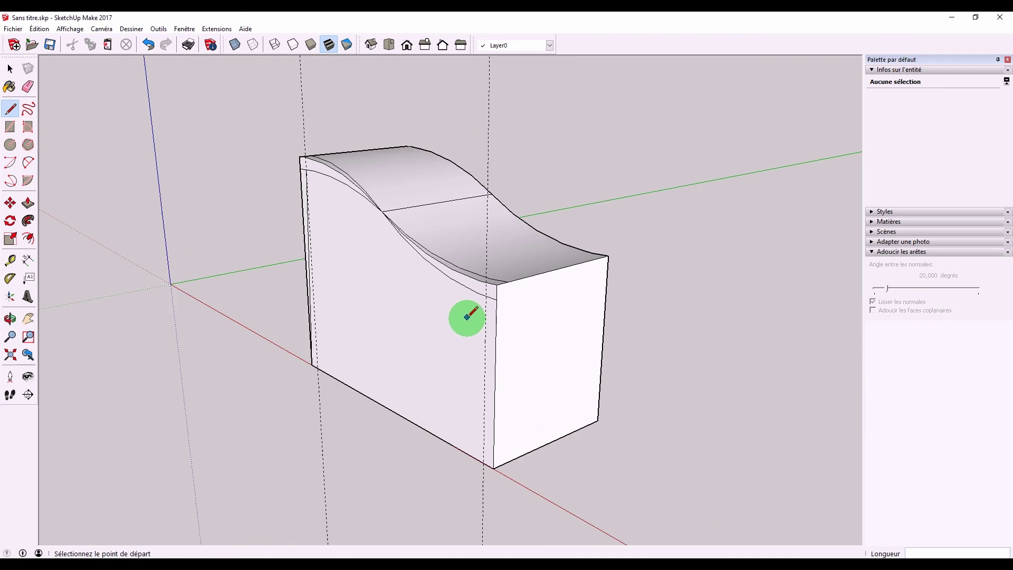
left_click(486, 298)
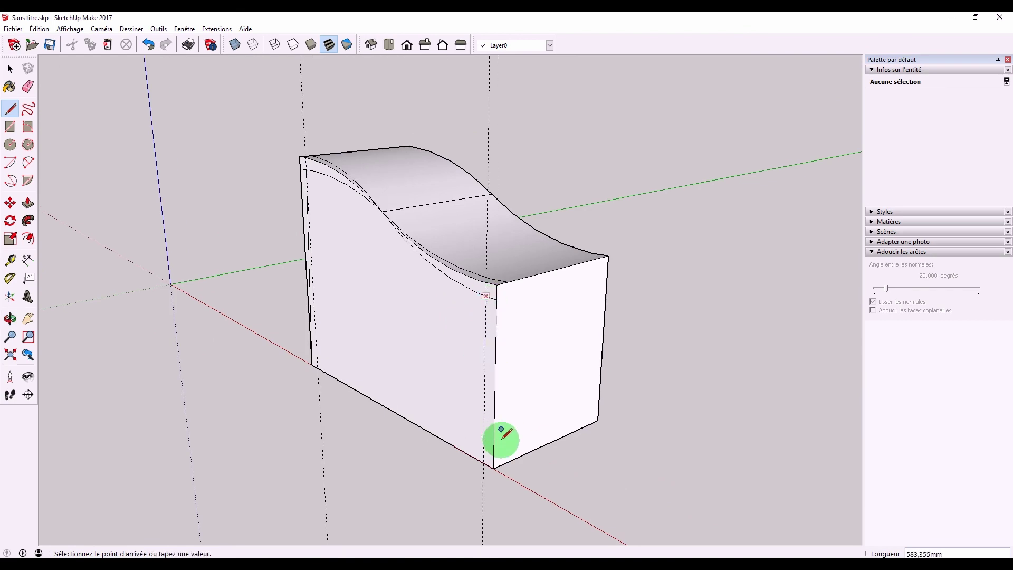
left_click(493, 468)
left_click(507, 284)
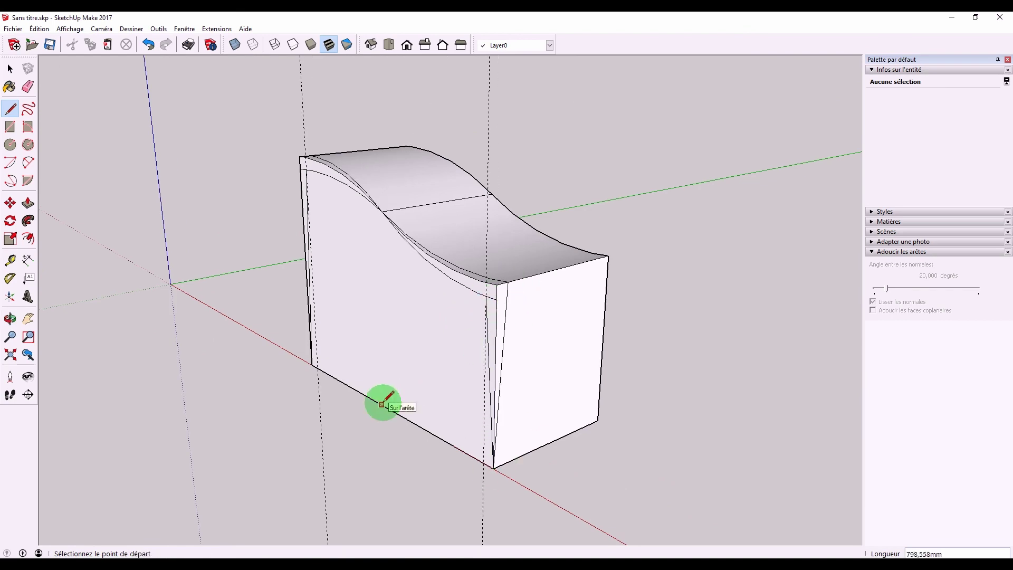
middle_click_drag(382, 404, 418, 404)
key("e")
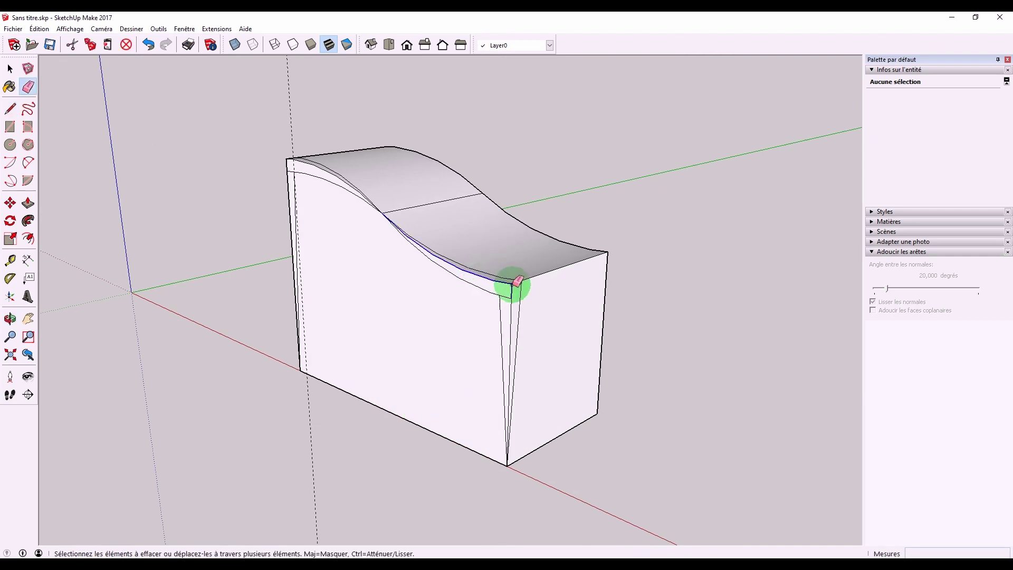
Erase the thin edges along the front corner curve.
left_click_drag(513, 285, 511, 307)
mouse_move(511, 299)
middle_mouse_down()
mouse_move(735, 366)
mouse_move(389, 323)
middle_mouse_up()
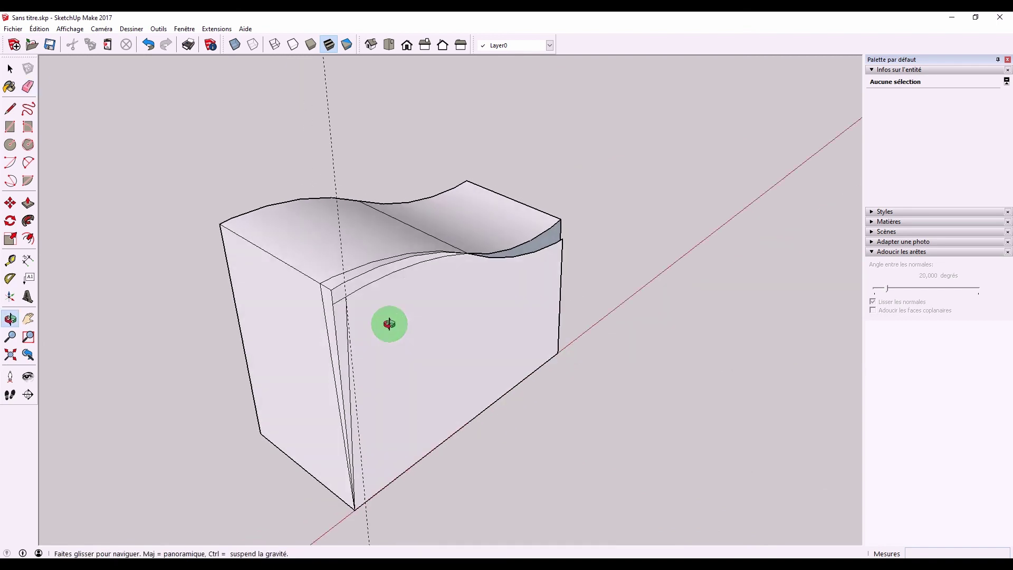
left_click_drag(333, 290, 362, 299)
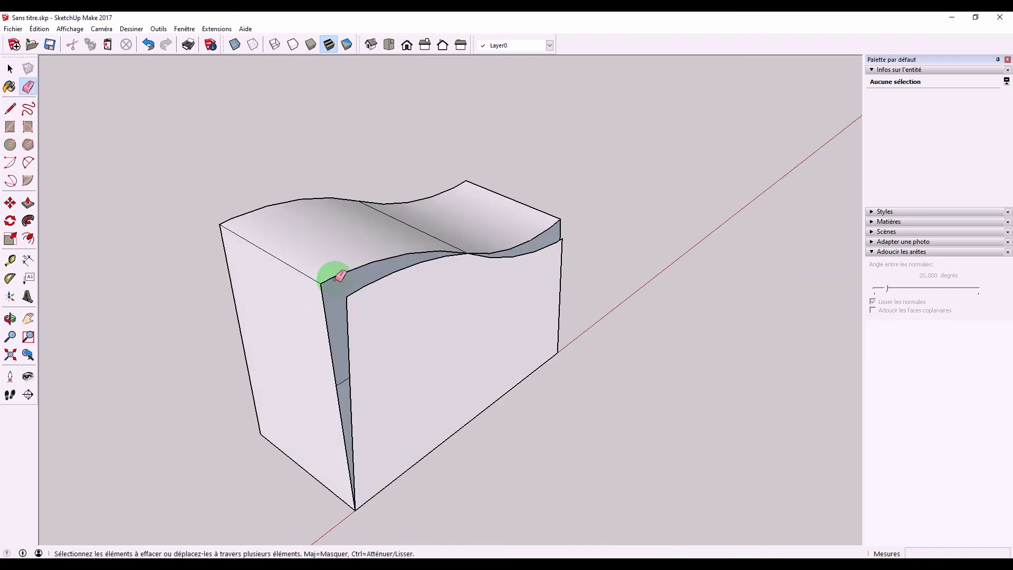
Draw a short edge across the grey strip's top, closing a triangular face.
key("l")
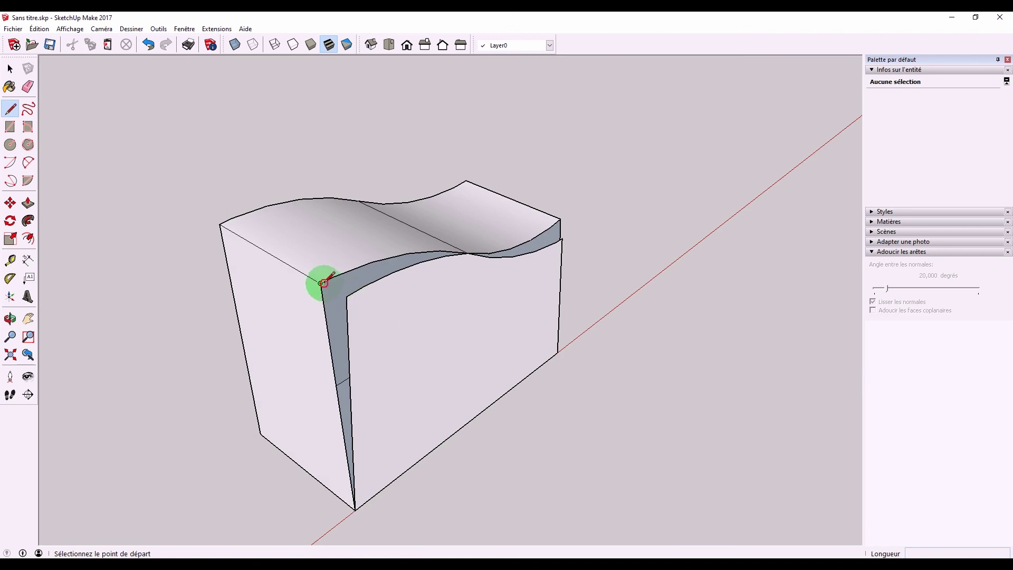
left_click(321, 283)
left_click(346, 297)
middle_click_drag(429, 260, 336, 317)
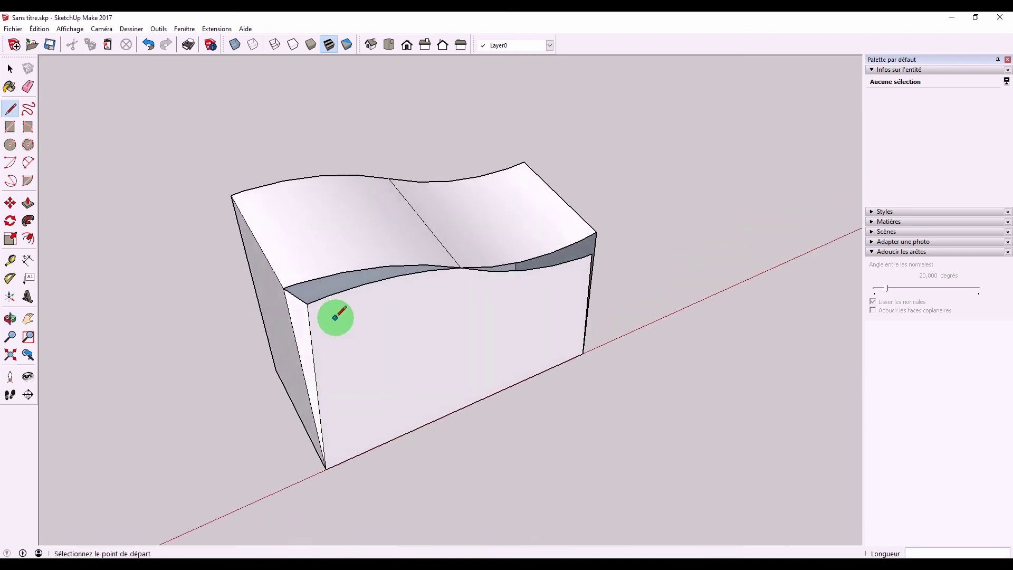
scroll(336, 317, "up", 3)
scroll(314, 307, "up", 1)
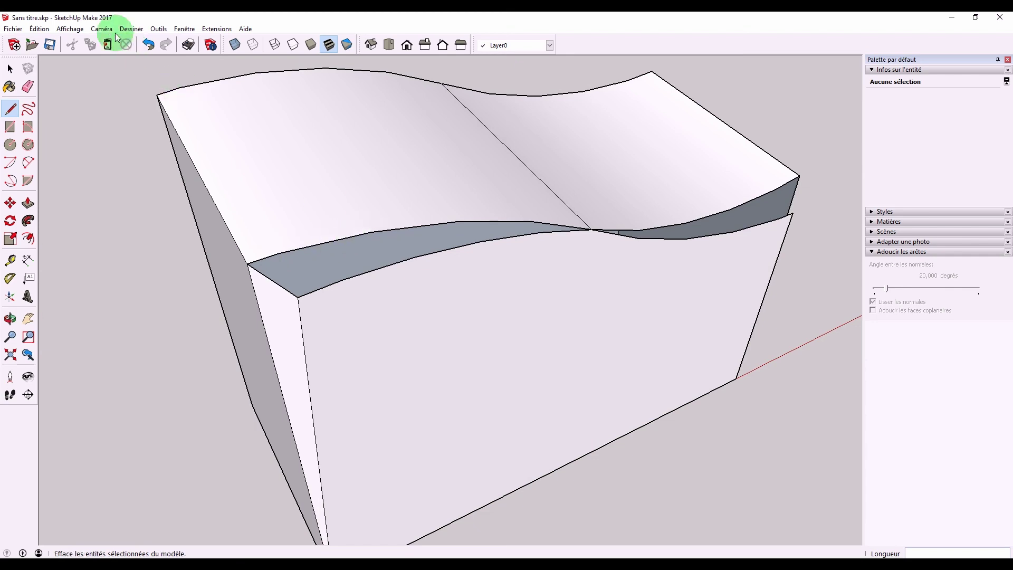
Show hidden geometry as dashes and draw the first diagonals across the transition band.
left_click(69, 28)
left_click(79, 68)
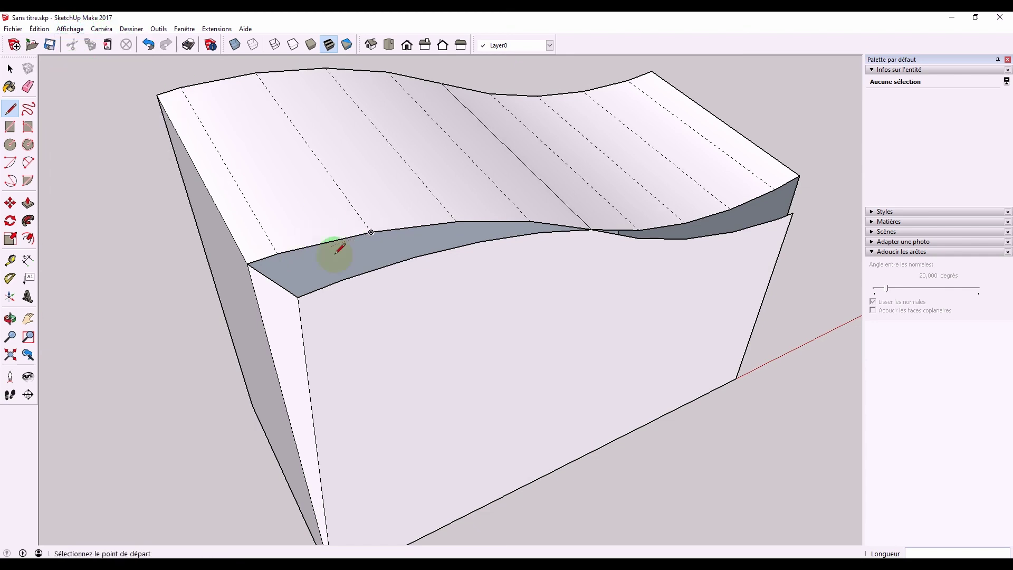
left_click(298, 297)
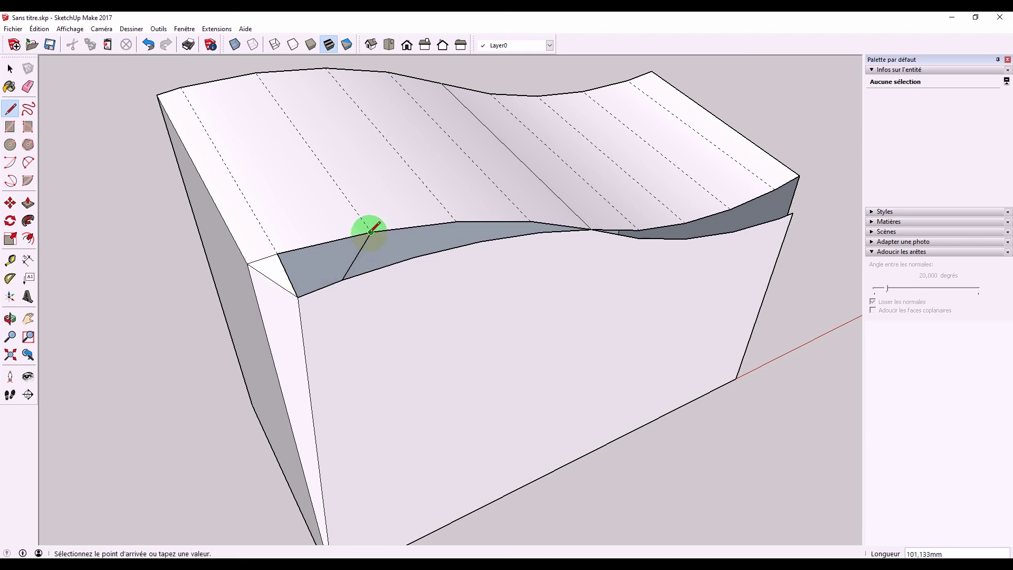
left_click(371, 232)
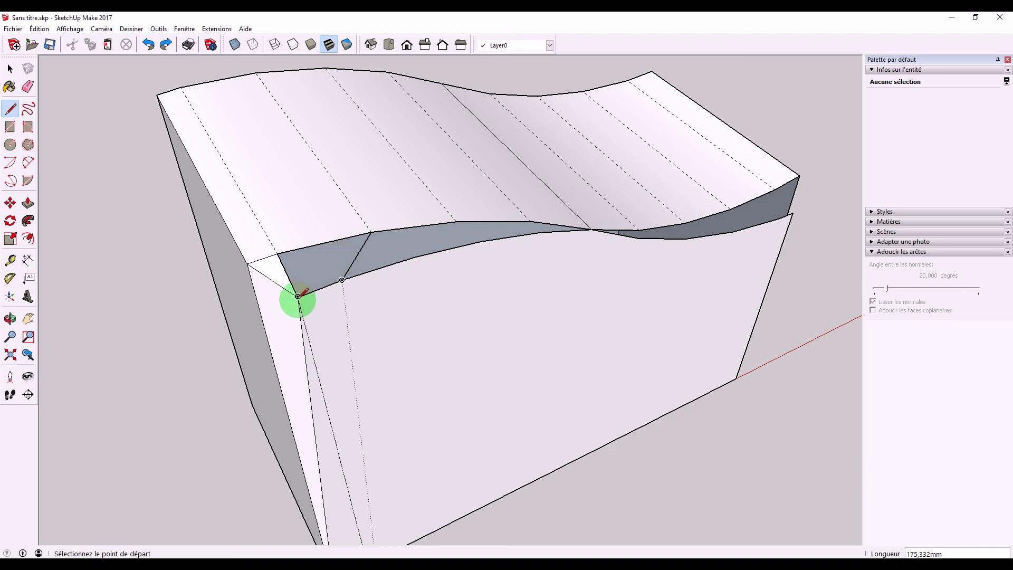
left_click(371, 232)
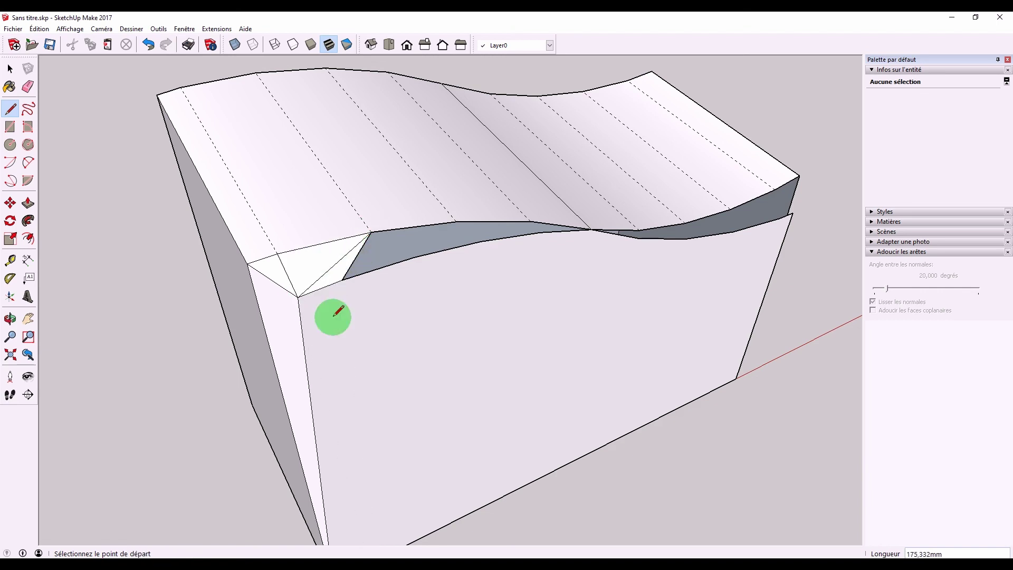
Continue zigzag diagonals along the band until every quad is split into triangles.
left_click(414, 256)
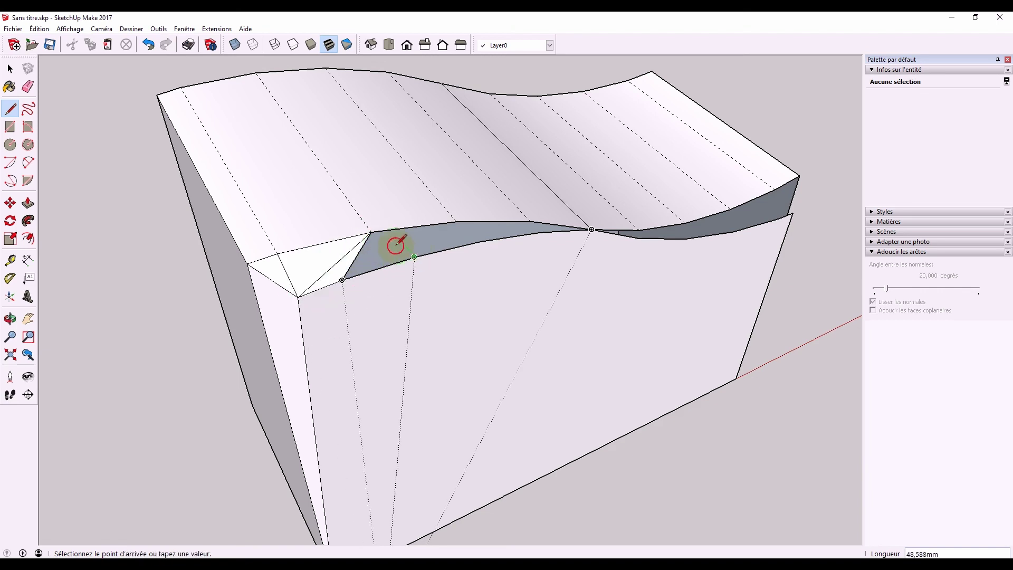
left_click(371, 231)
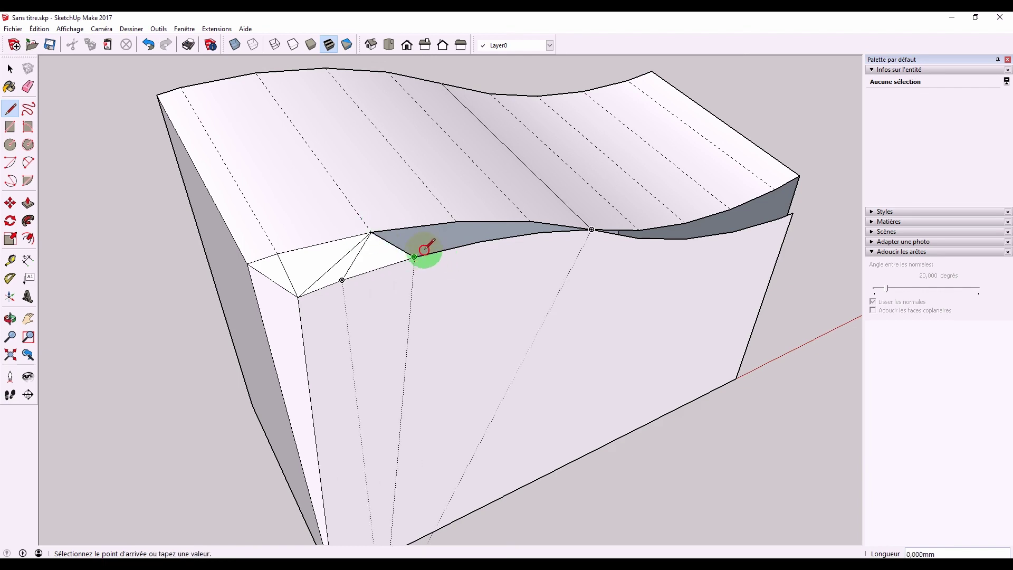
left_click(454, 222)
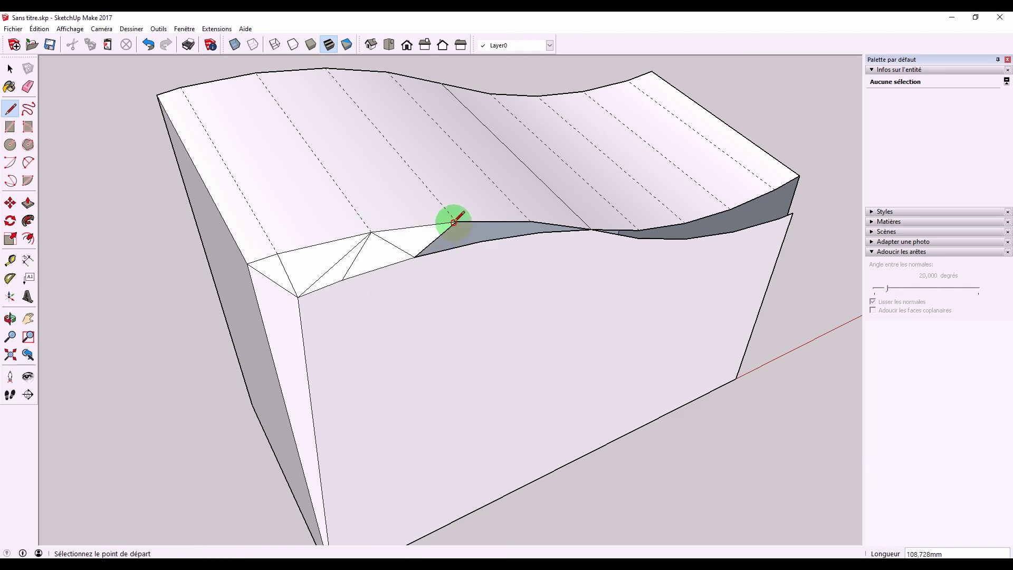
left_click(480, 241)
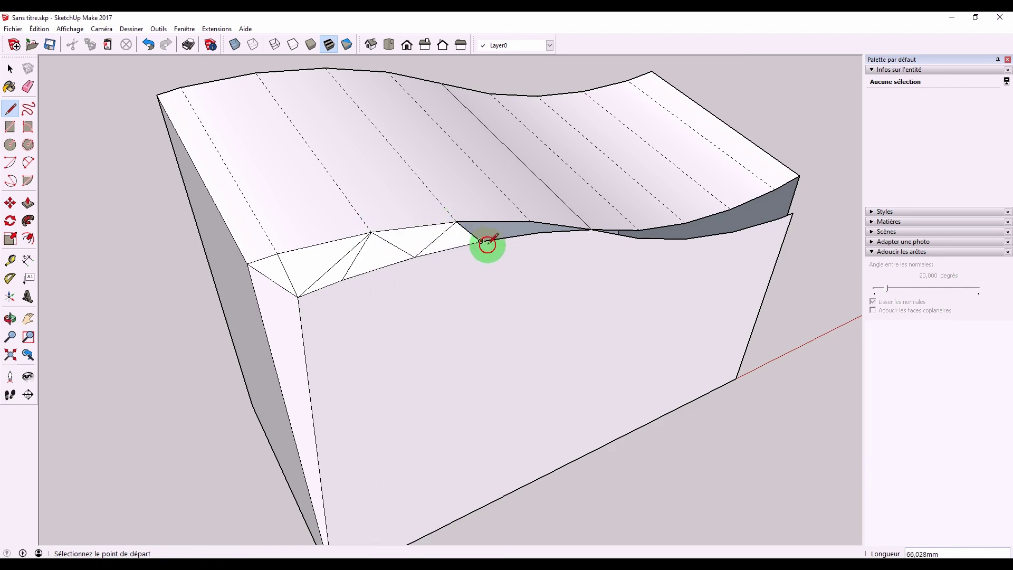
left_click(531, 222)
left_click(540, 231)
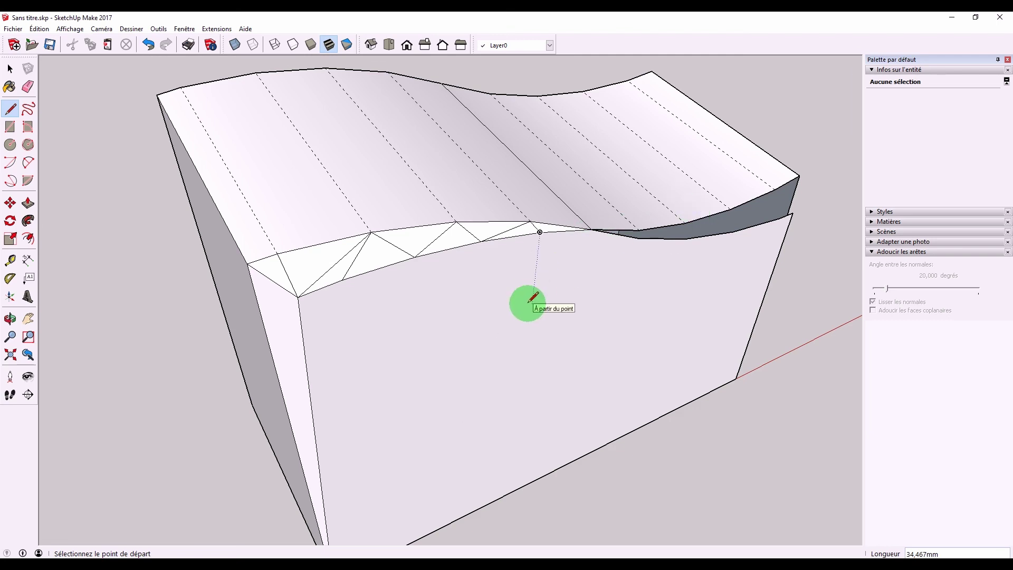
mouse_move(529, 301)
middle_mouse_down()
mouse_move(517, 320)
mouse_move(490, 310)
middle_mouse_up()
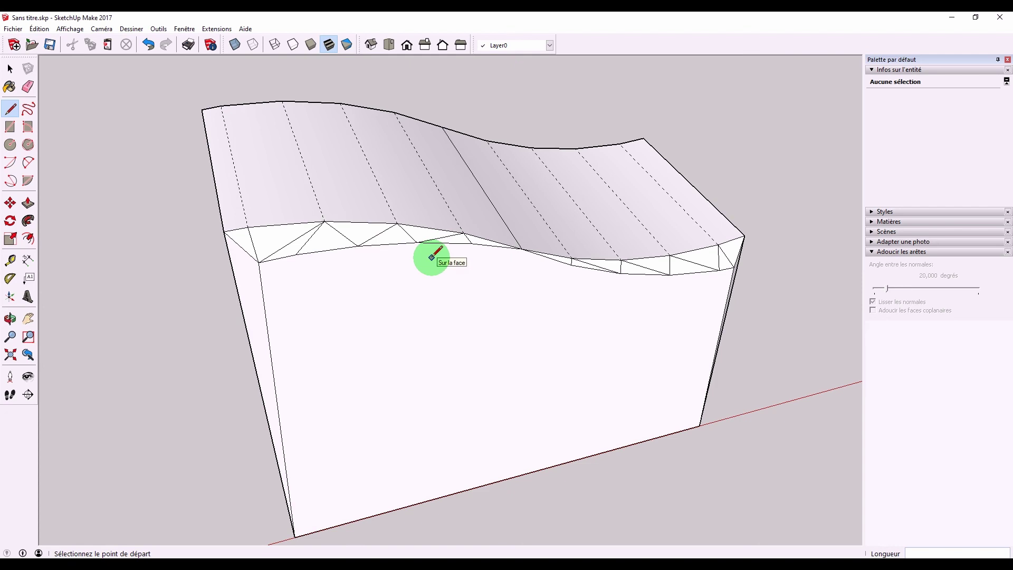
Replace the first wrong diagonal with one running between the quad's opposite corners.
key("space")
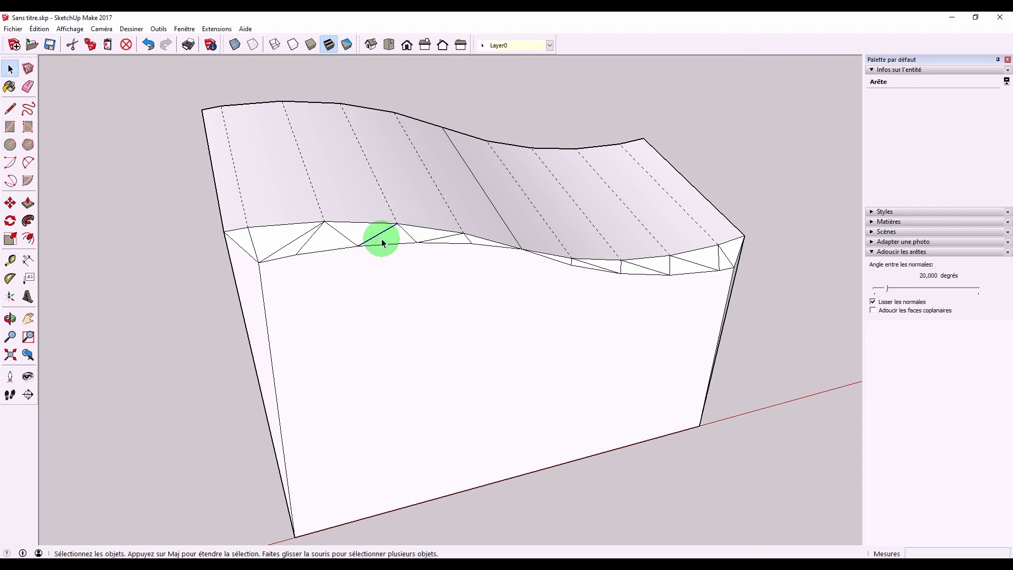
key("Delete")
key("l")
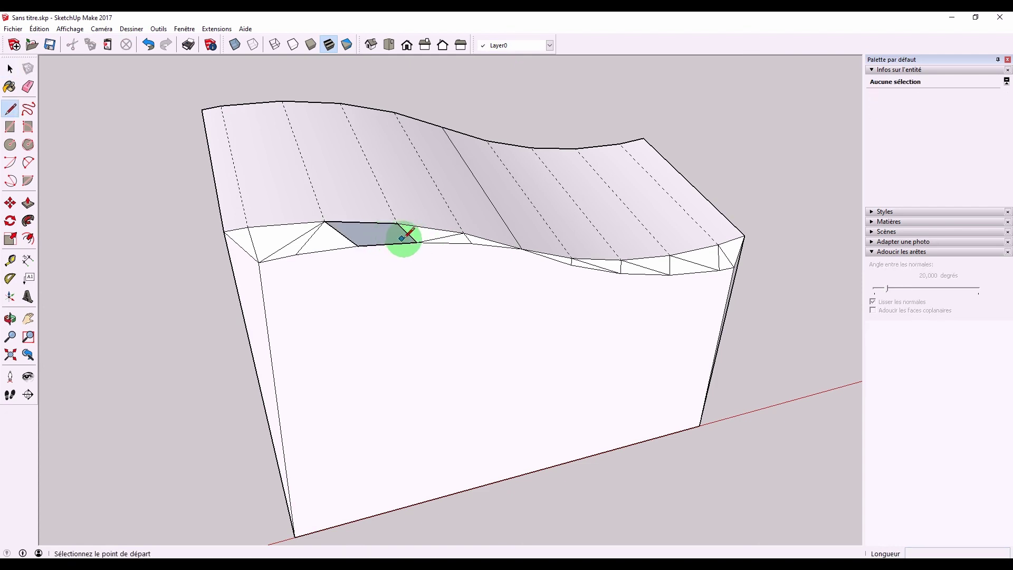
left_click(417, 242)
left_click(324, 221)
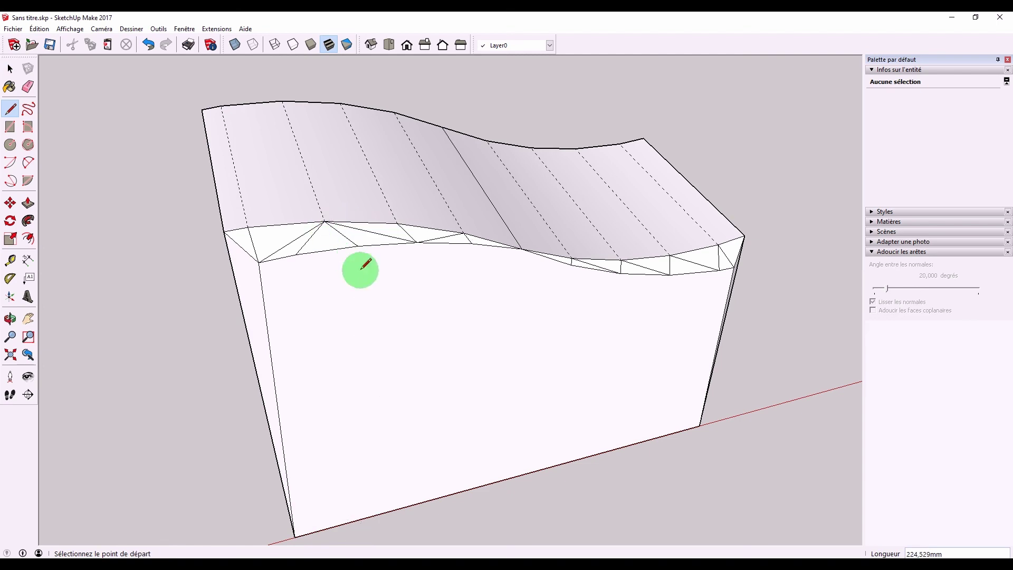
key("space")
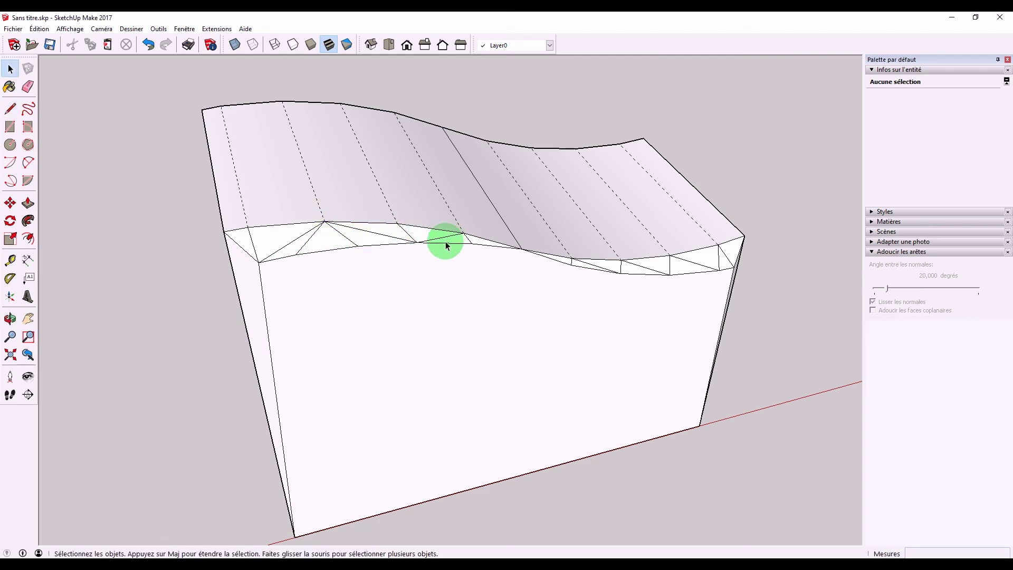
mouse_move(360, 312)
middle_mouse_down()
mouse_move(486, 276)
mouse_move(610, 258)
mouse_move(505, 308)
mouse_move(389, 316)
mouse_move(414, 301)
mouse_move(390, 301)
middle_mouse_up()
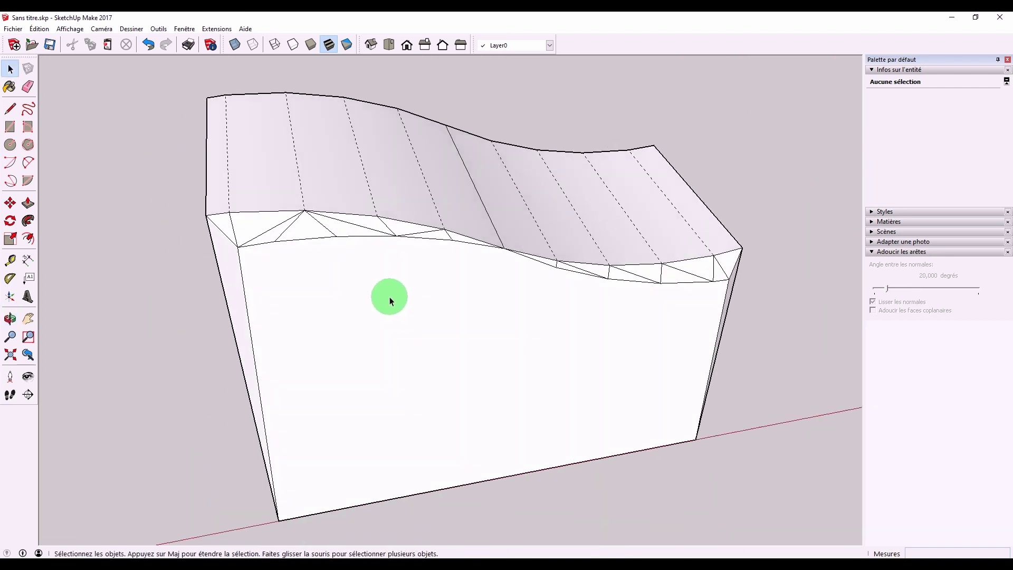
Replace the second wrong diagonal with one between the opposite corners, then view the whole block.
left_click(366, 230)
key("Delete")
key("l")
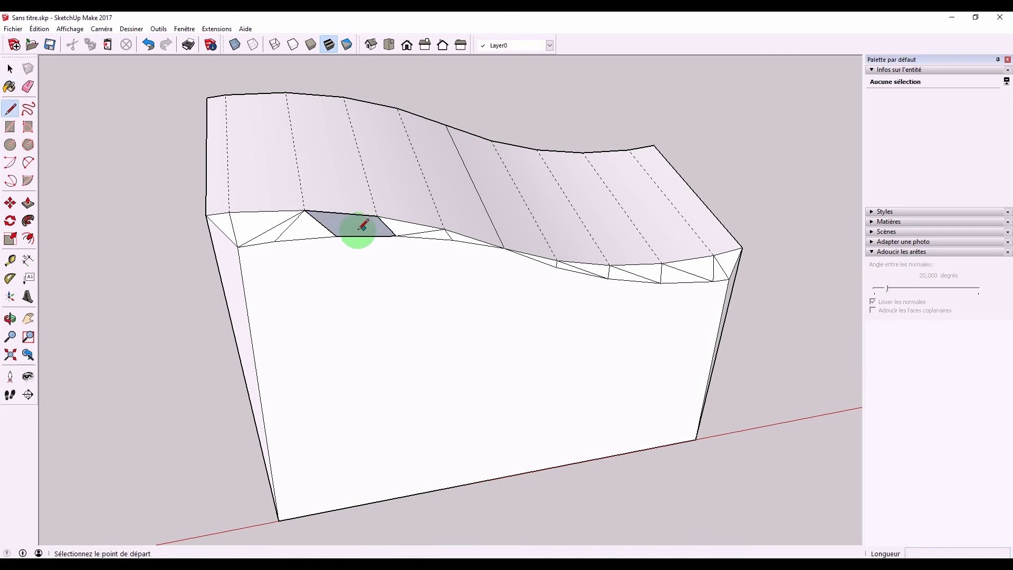
left_click(339, 236)
left_click(372, 217)
scroll(421, 260, "down", 2)
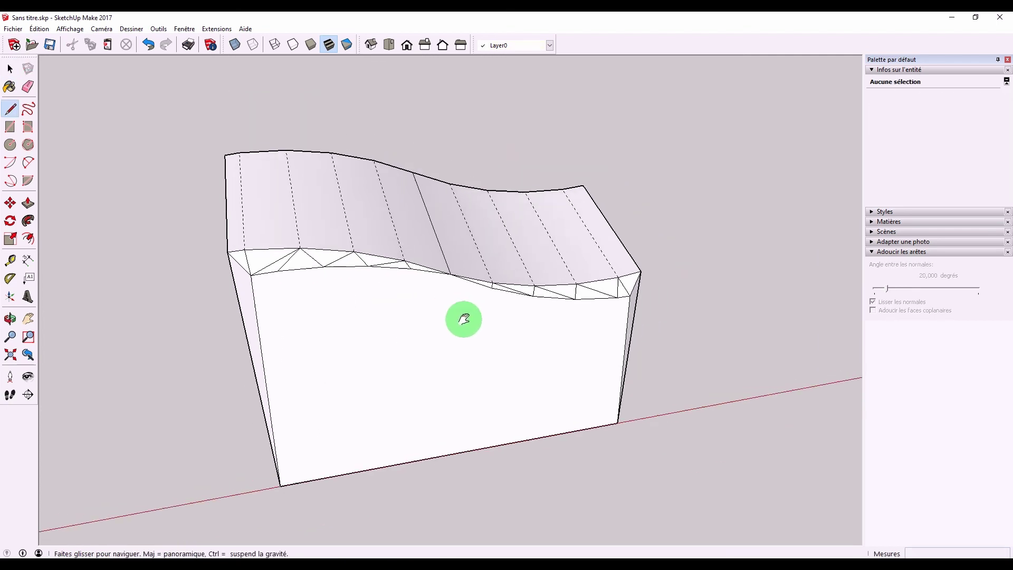
middle_click_drag(463, 316, 335, 240)
left_click(69, 29)
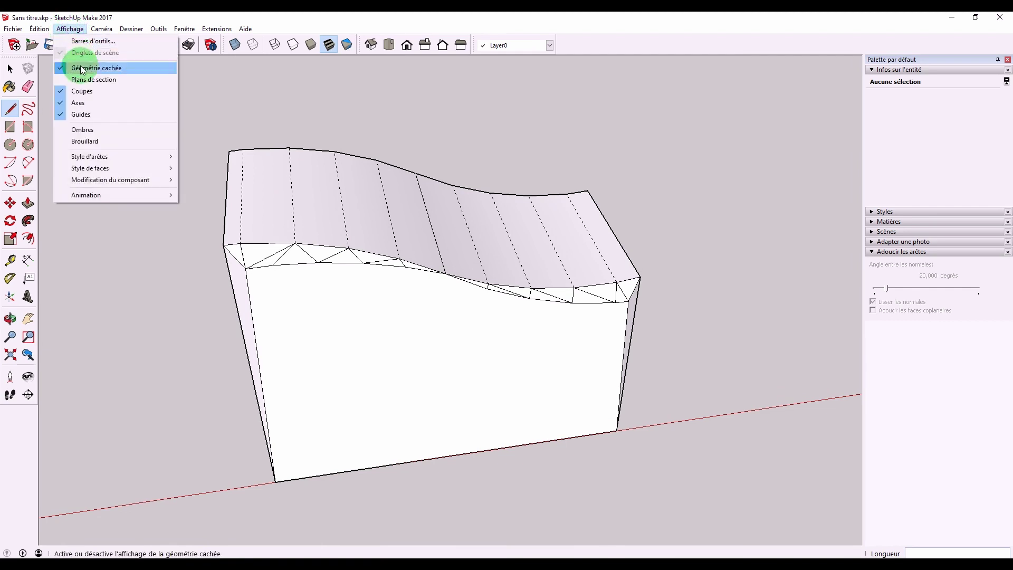
Hide the hidden geometry and erase the diagonals on the band's left part.
left_click(80, 65)
key("space")
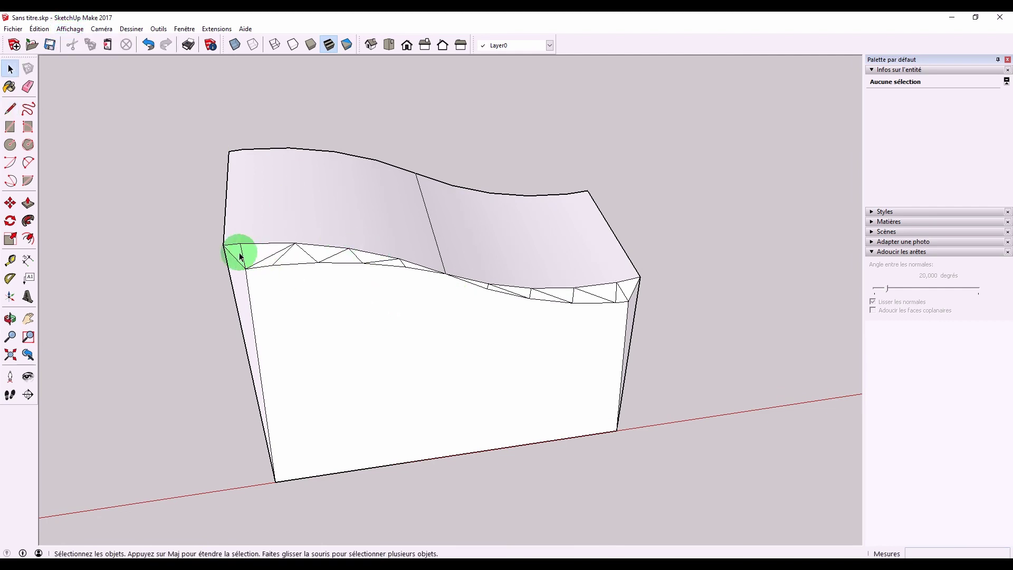
key("e")
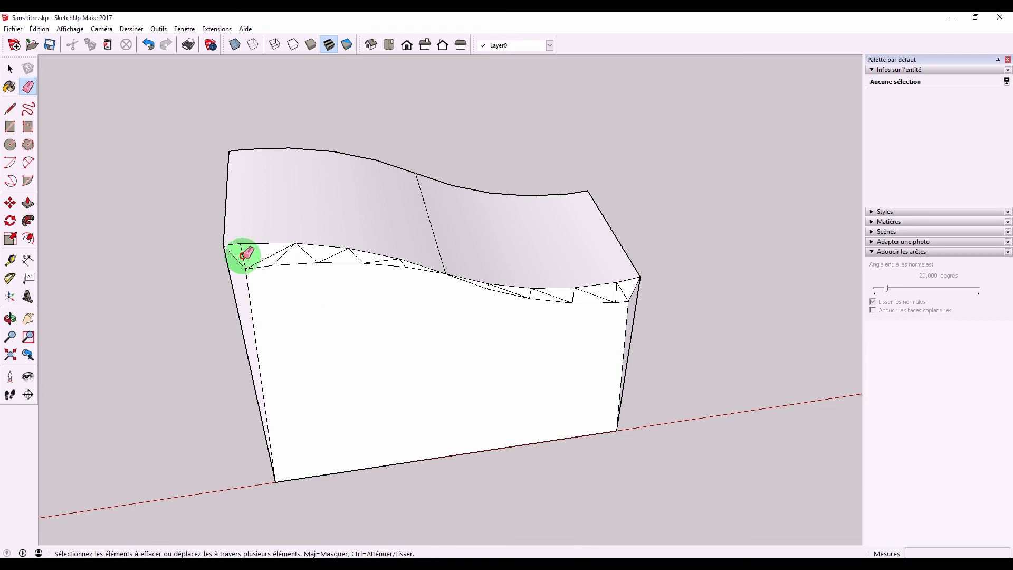
left_click_drag(245, 254, 328, 274)
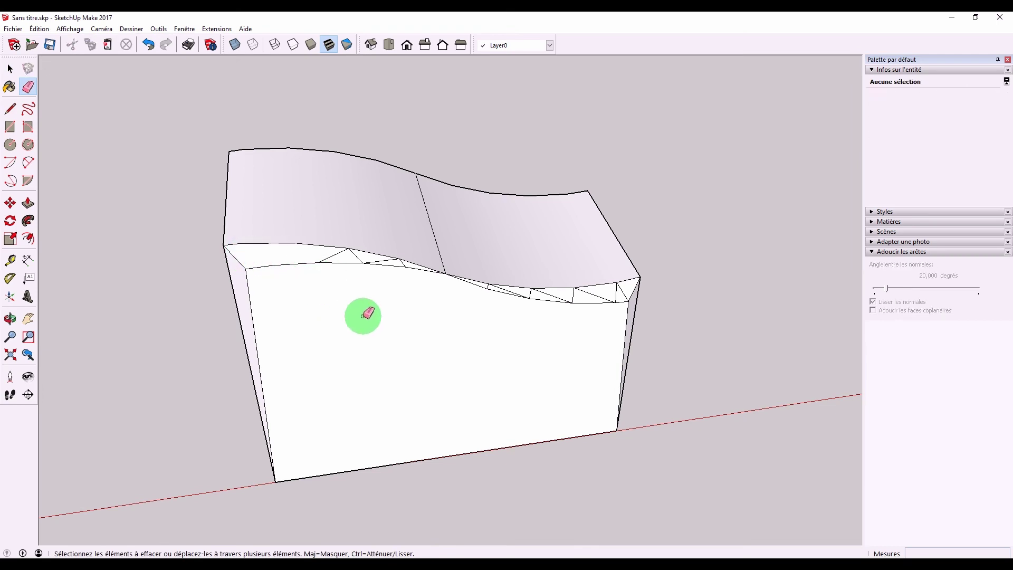
key("space")
middle_click_drag(468, 316, 464, 272)
Select the entire block and soften its edges with Smooth normals and Soften coplanar on.
left_click(475, 263)
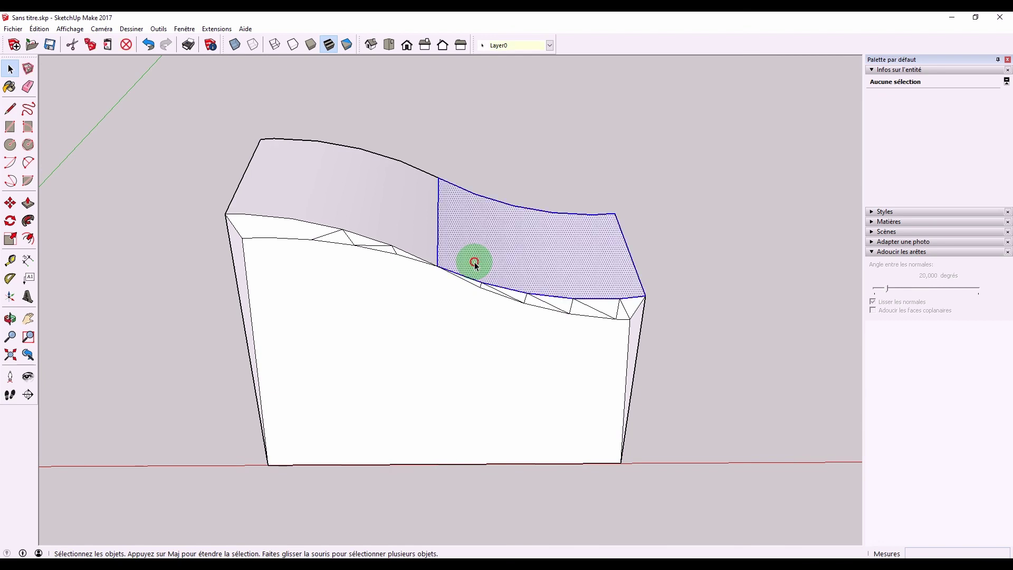
triple_click(475, 262)
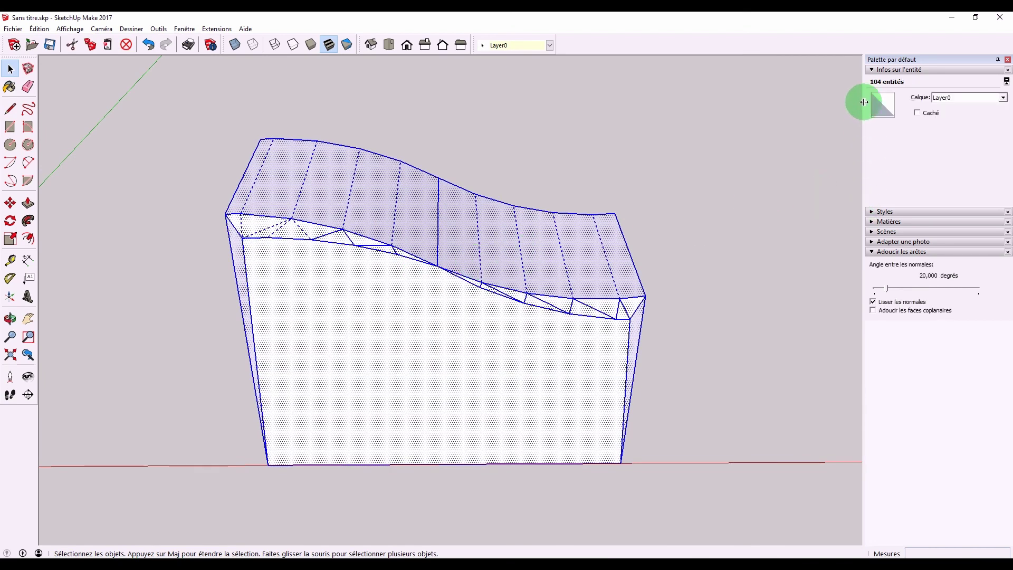
left_click(873, 70)
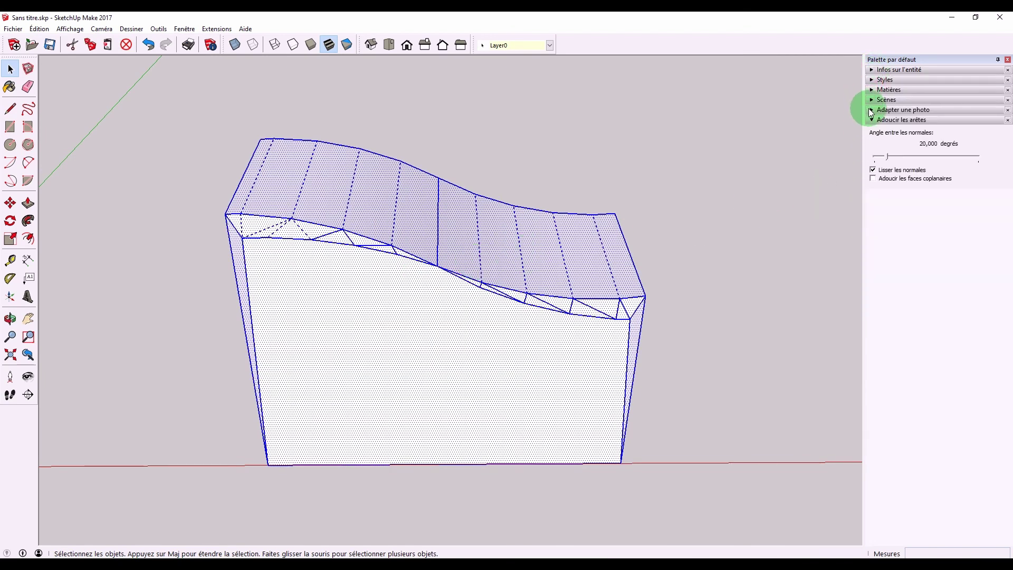
left_click(873, 170)
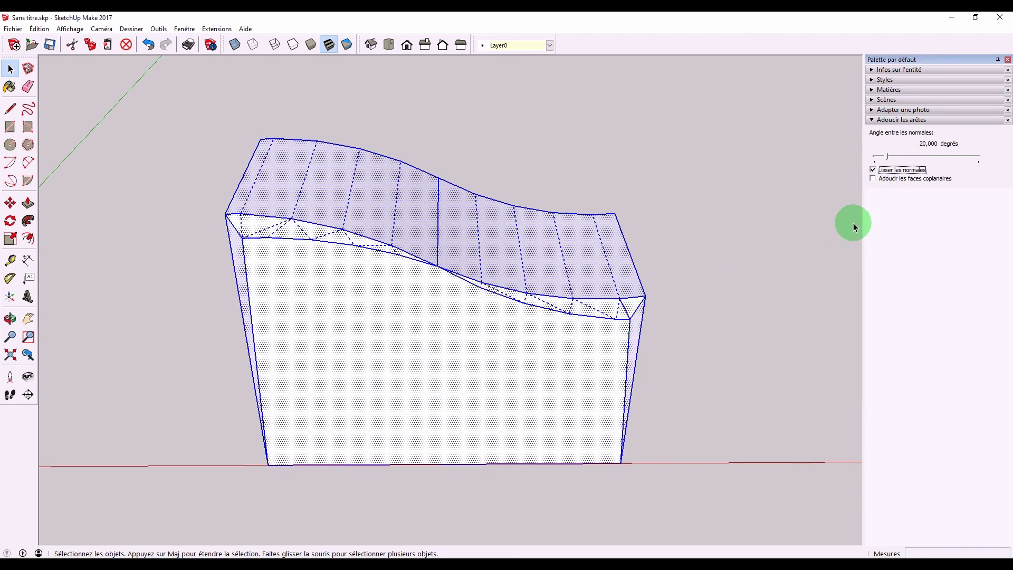
left_click(874, 178)
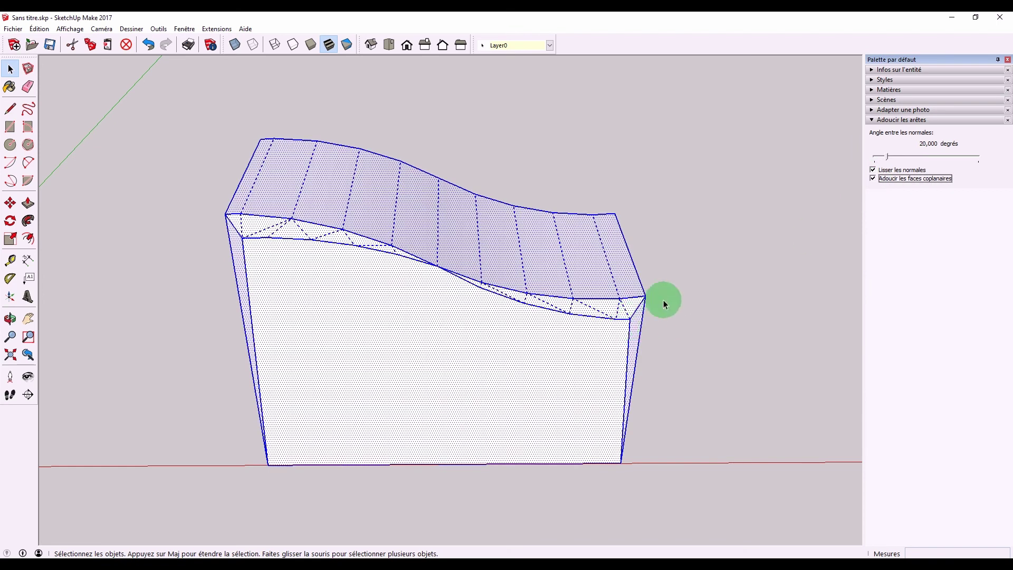
left_click(705, 273)
mouse_move(334, 348)
middle_mouse_down()
mouse_move(332, 316)
mouse_move(436, 296)
mouse_move(460, 345)
middle_mouse_up()
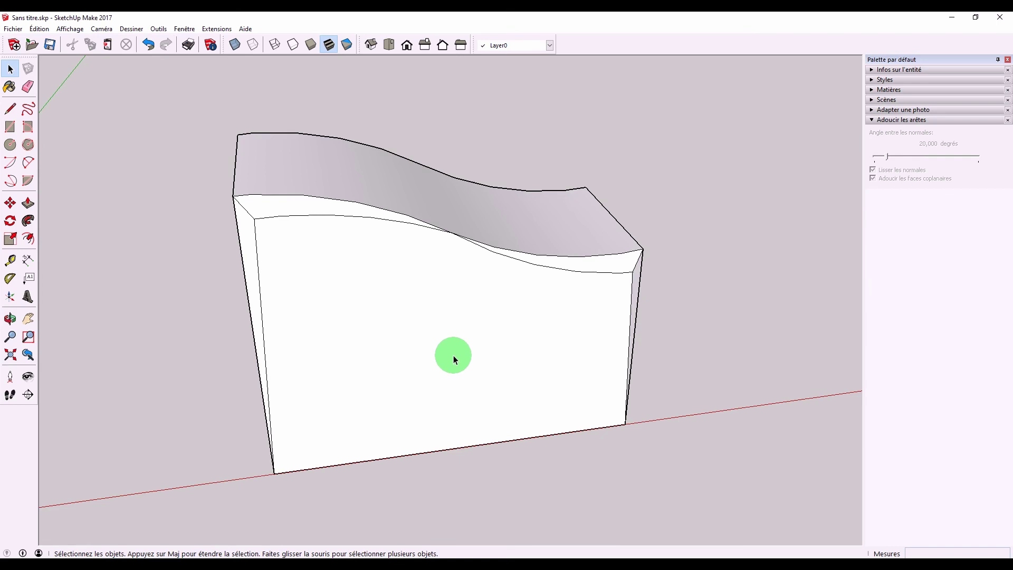